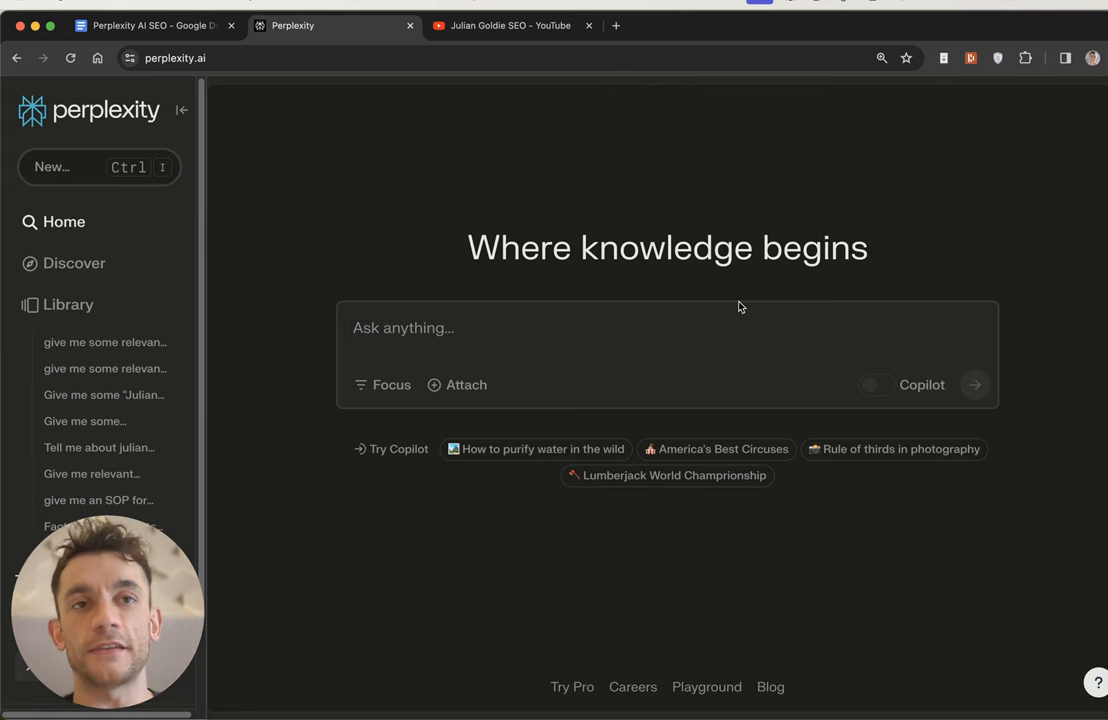
Set the Focus for the upcoming Perplexity question to YouTube sources only
left_click(740, 306)
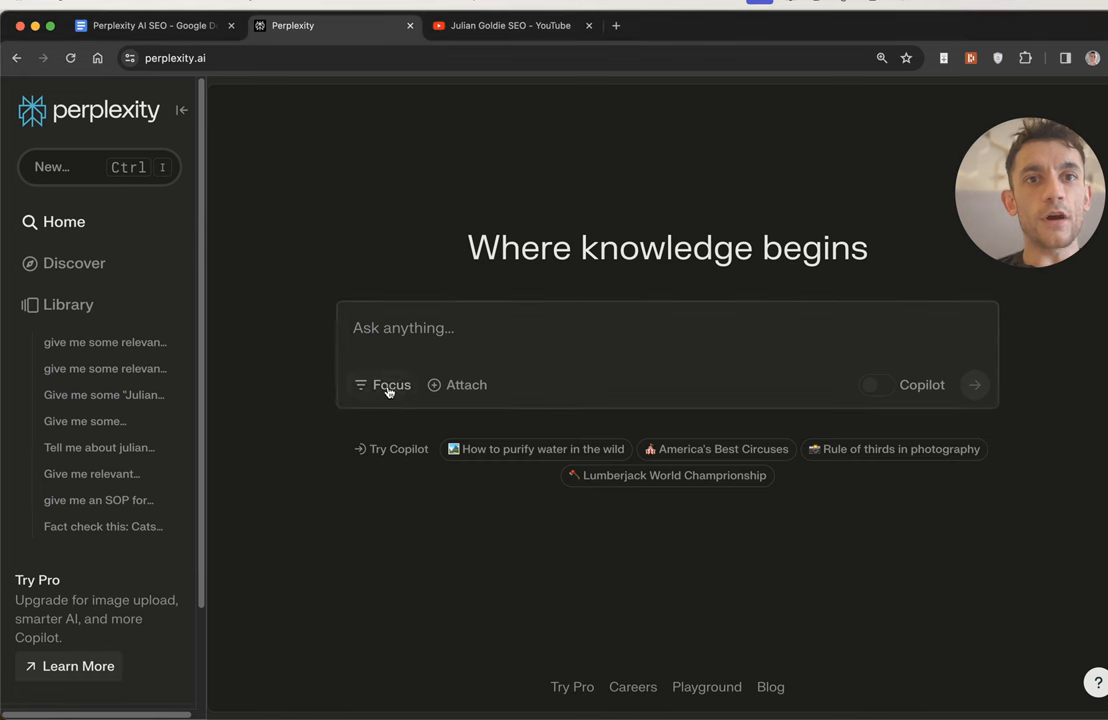
left_click(388, 388)
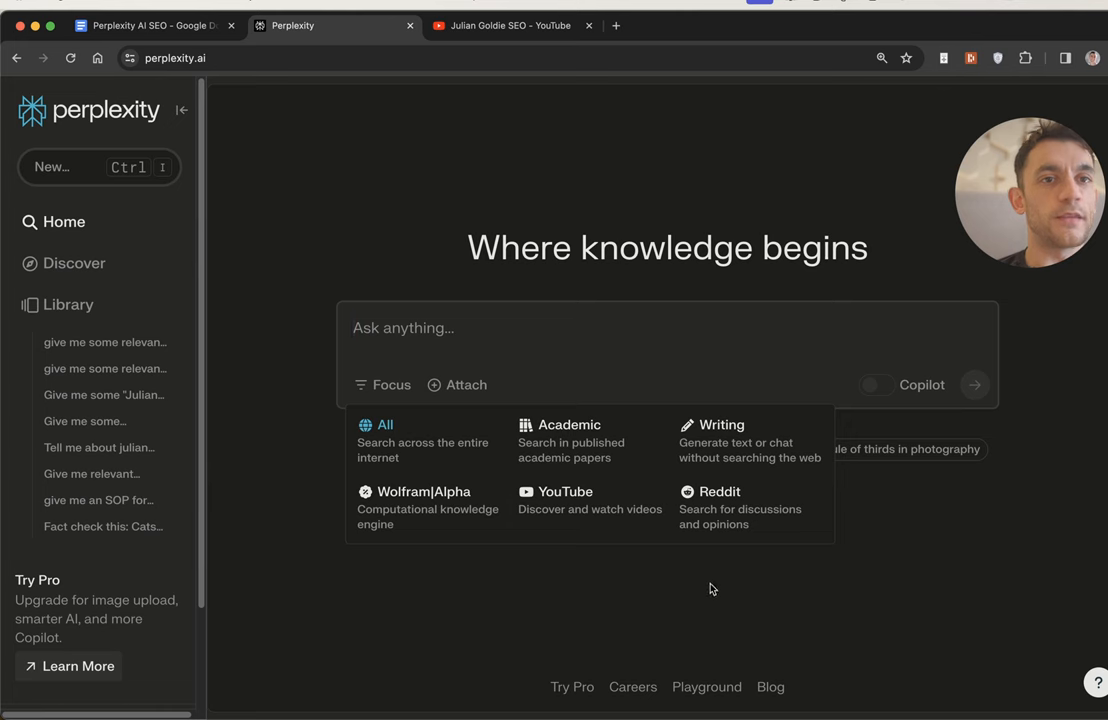
left_click(605, 507)
Keep YouTube focus and paste the clickbait SEO video ideas prompt from the SEO doc
left_click(400, 385)
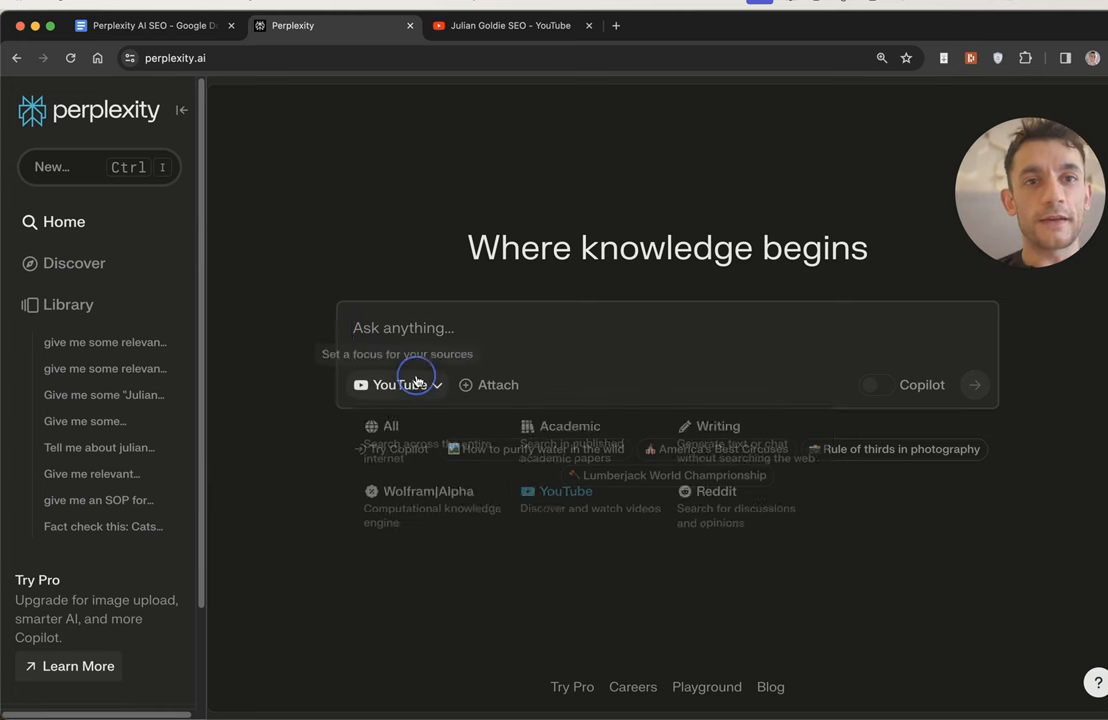
left_click(575, 515)
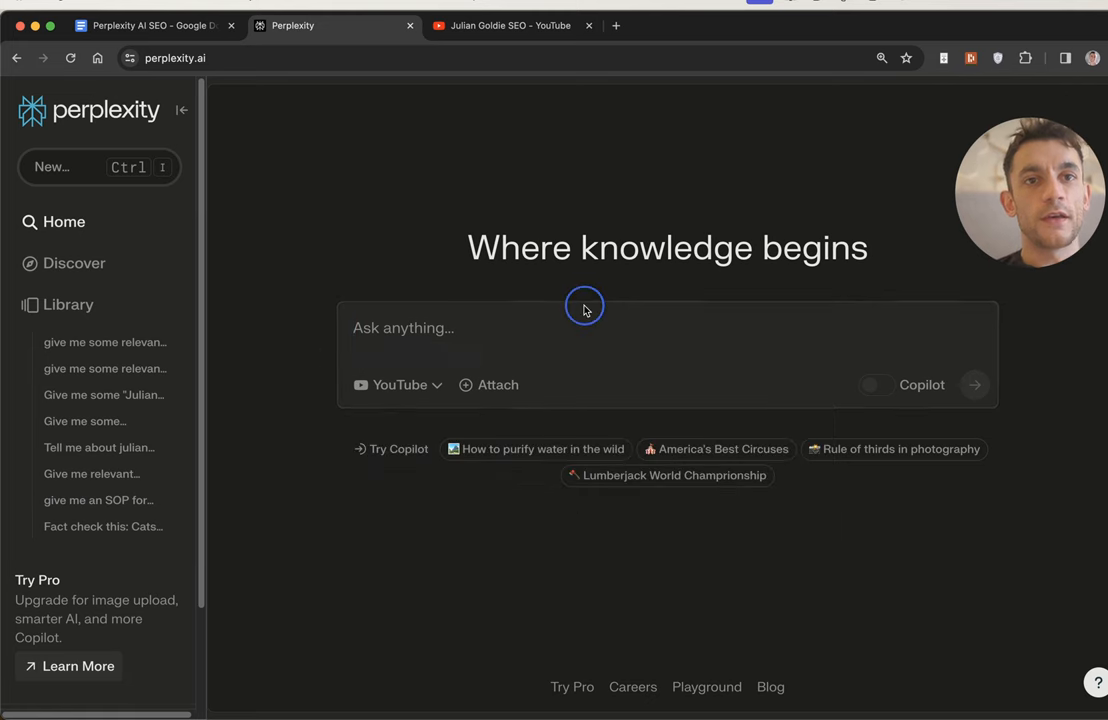
key("ctrl+1")
key("ctrl+2")
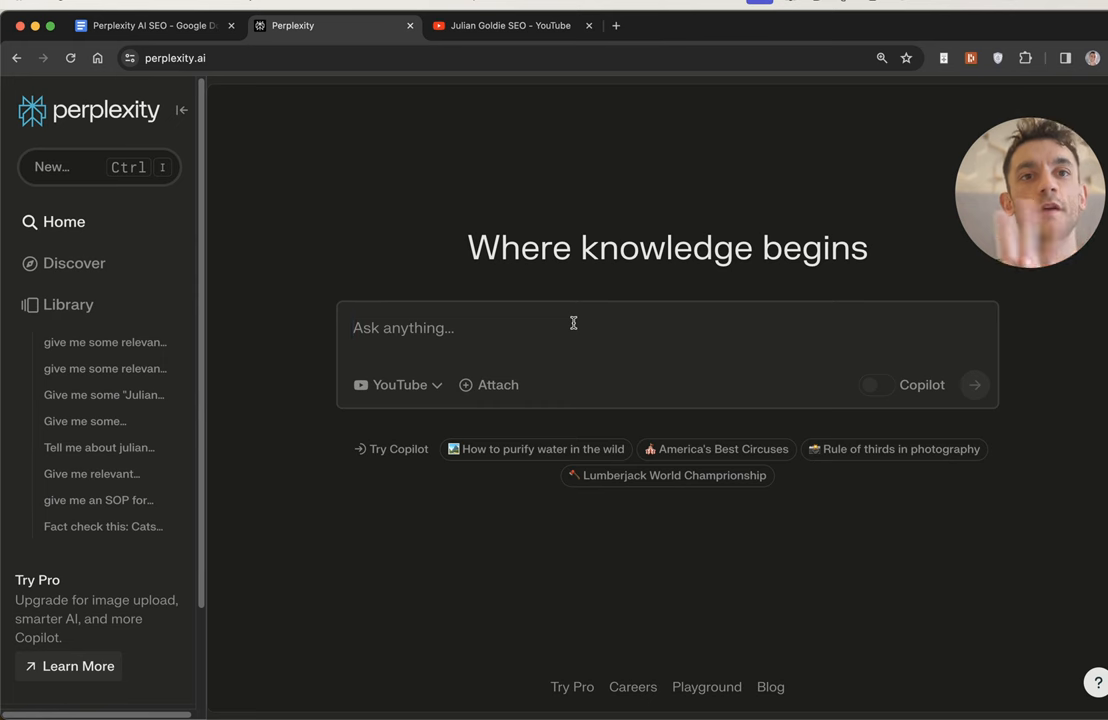
left_click(573, 323)
type("YouTube > Give me some \"Julian Goldie SEO\" style clickbait SEO video ideas")
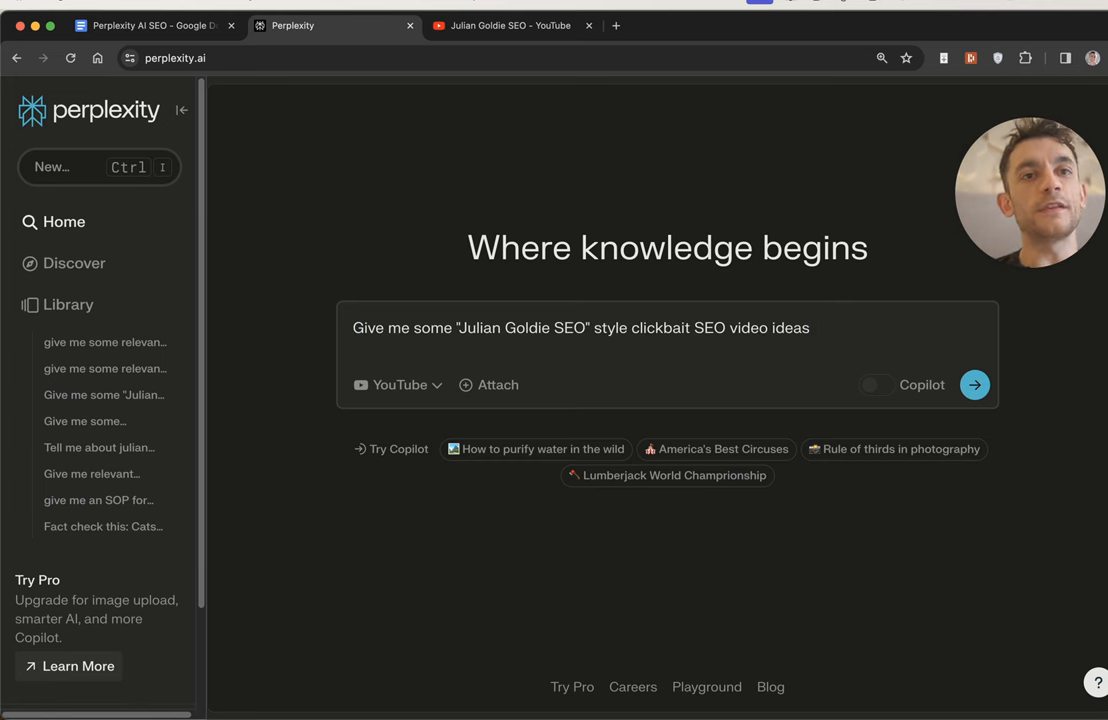
Submit the video ideas question and start a new question thread with Ctrl+I
left_click(576, 328)
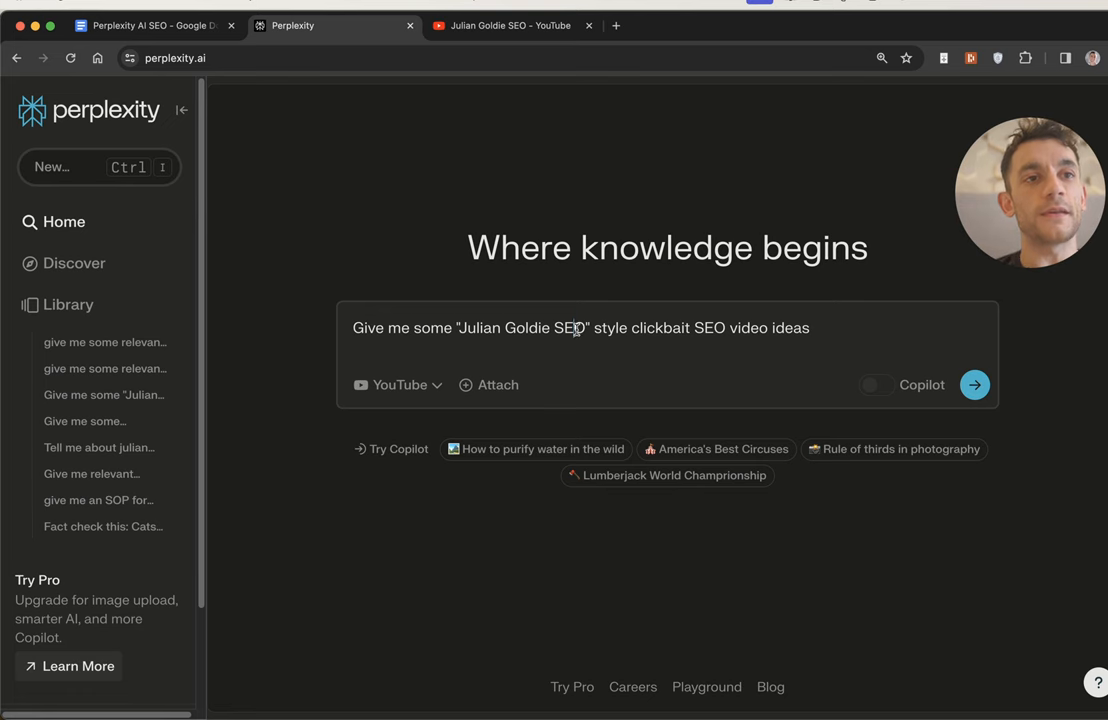
key("Return")
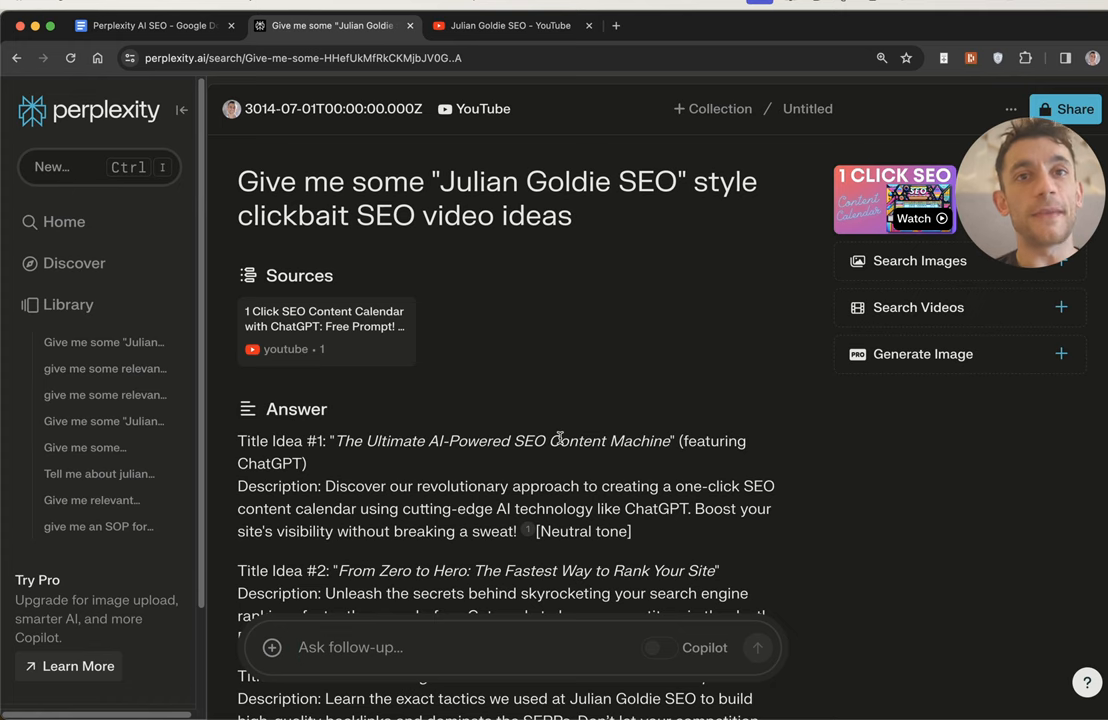
key("ctrl+i")
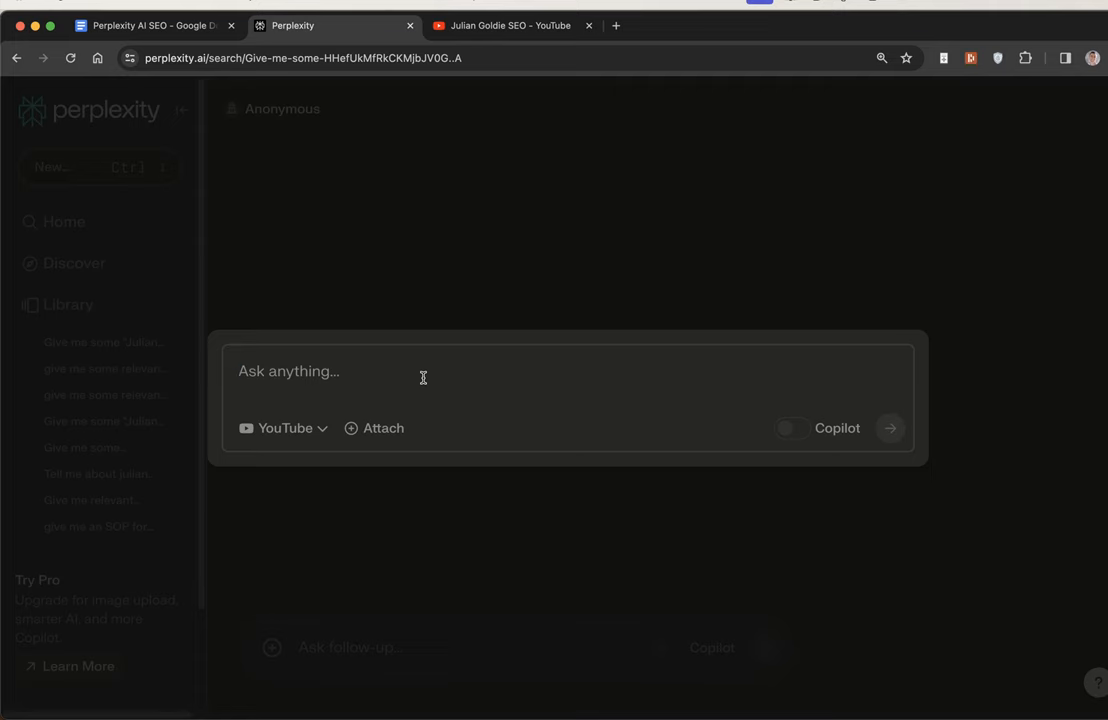
Load Ahrefs Organic keywords in a new tab, view the How to Find Backlinks article, return to Perplexity
key("super+t")
type("ahrefs")
key("Return")
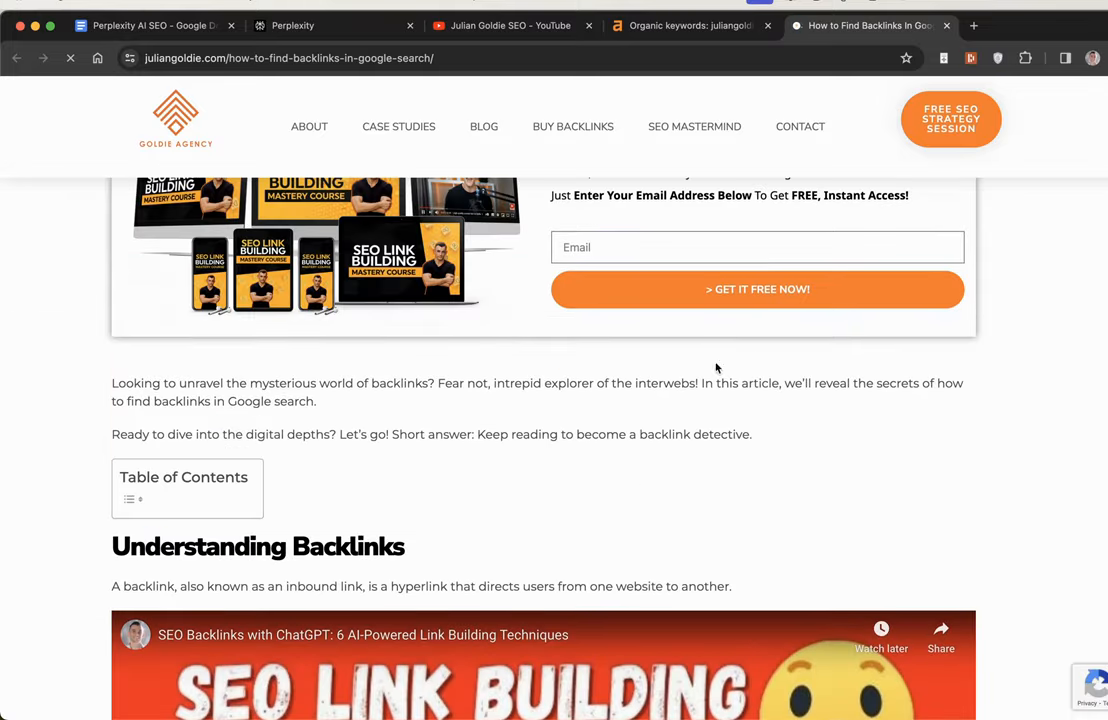
scroll(554, 417, "up", 5)
key("ctrl+shift+Tab")
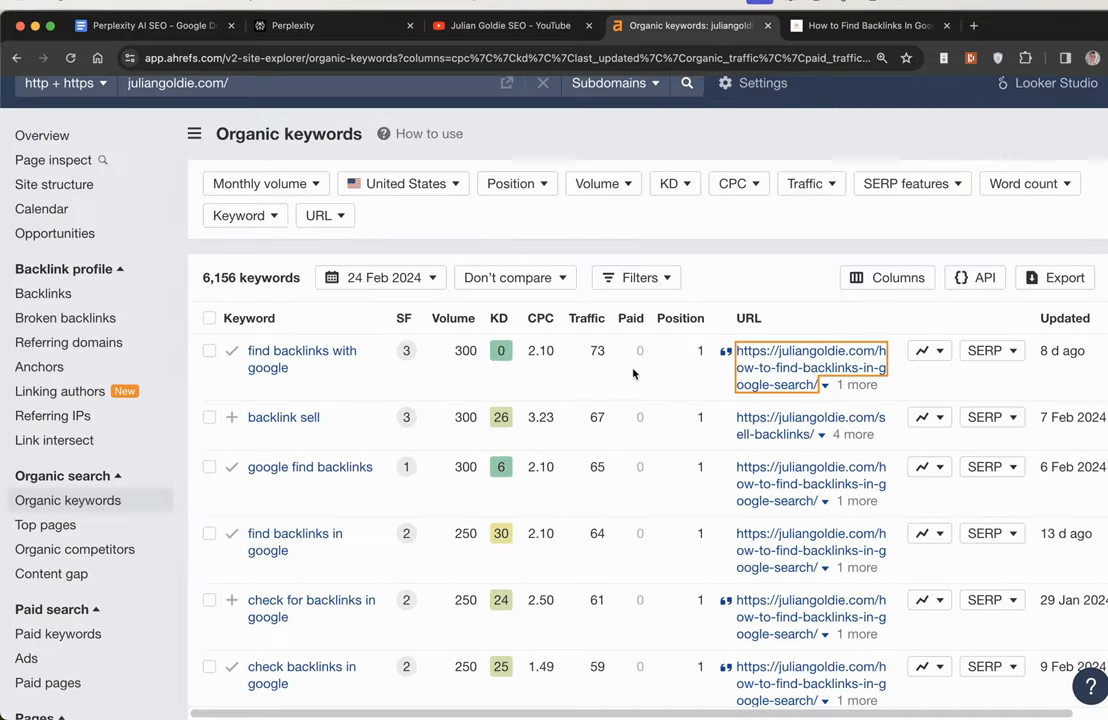
left_click(935, 14)
scroll(645, 500, "down", 5)
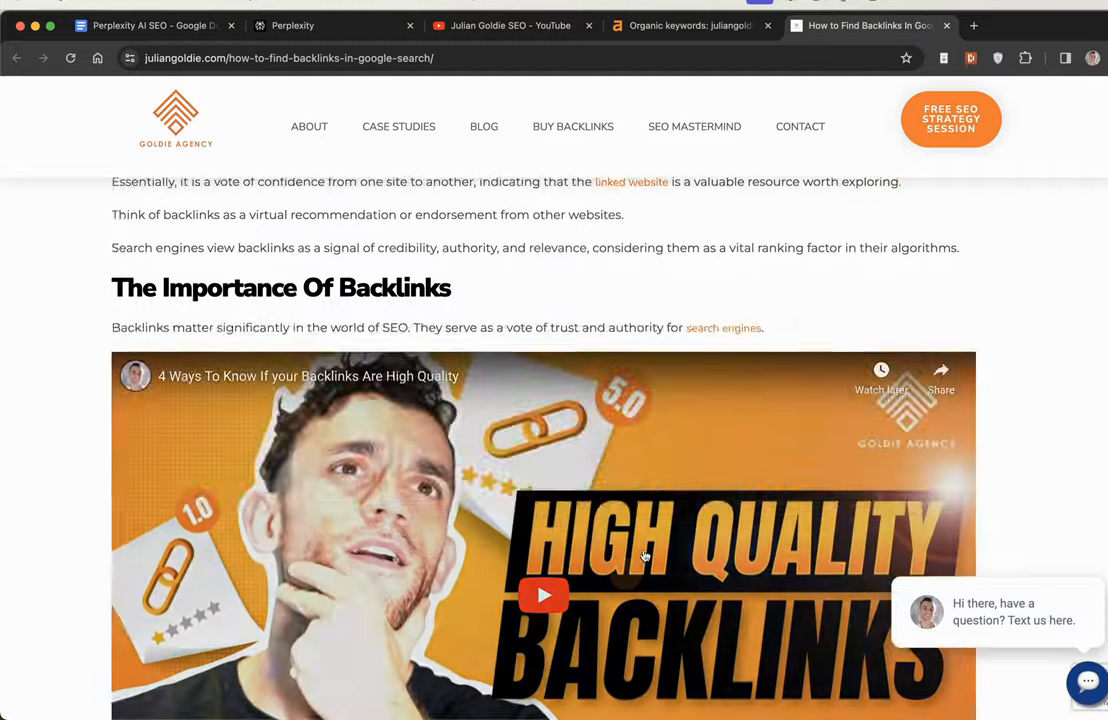
scroll(645, 500, "down", 5)
scroll(645, 556, "down", 5)
scroll(645, 556, "down", 5)
scroll(645, 556, "down", 8)
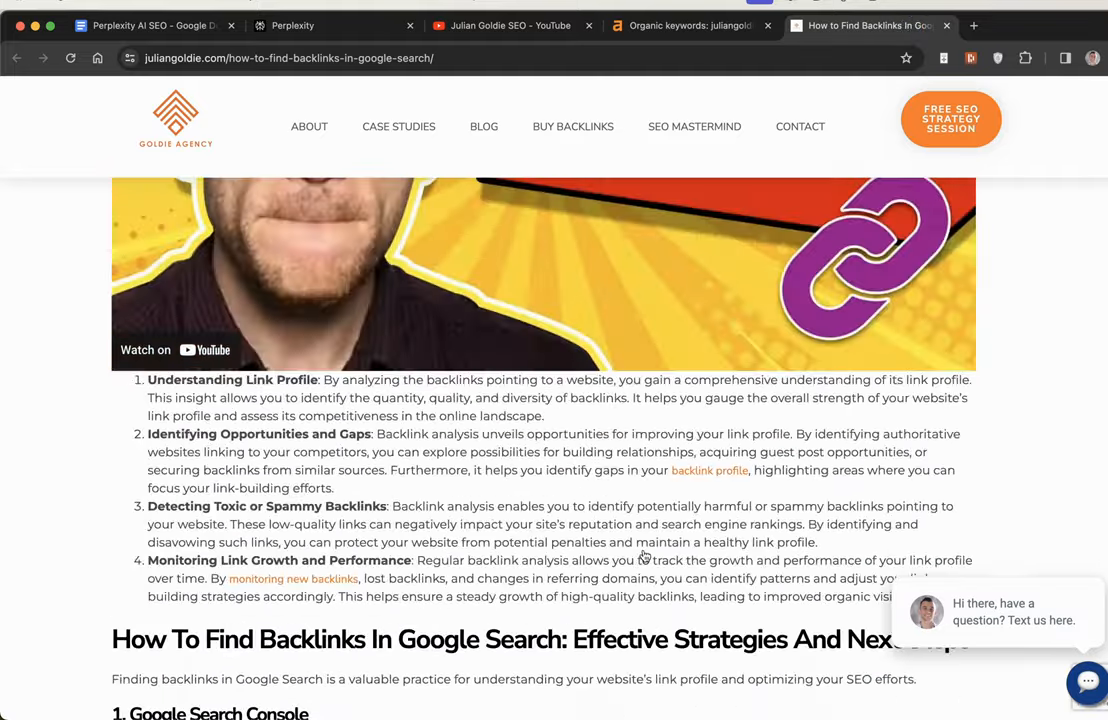
scroll(645, 556, "down", 8)
scroll(643, 566, "down", 8)
scroll(643, 566, "up", 8)
scroll(643, 566, "up", 8)
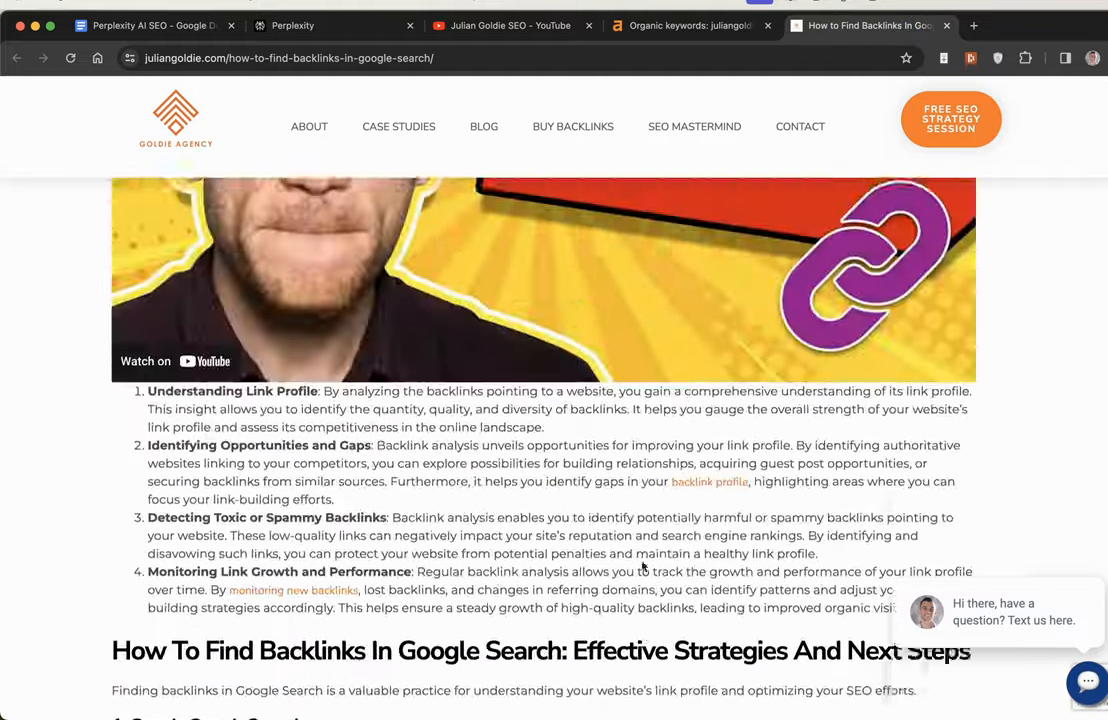
scroll(643, 566, "up", 5)
scroll(643, 566, "up", 2)
scroll(642, 562, "up", 3)
scroll(642, 562, "up", 5)
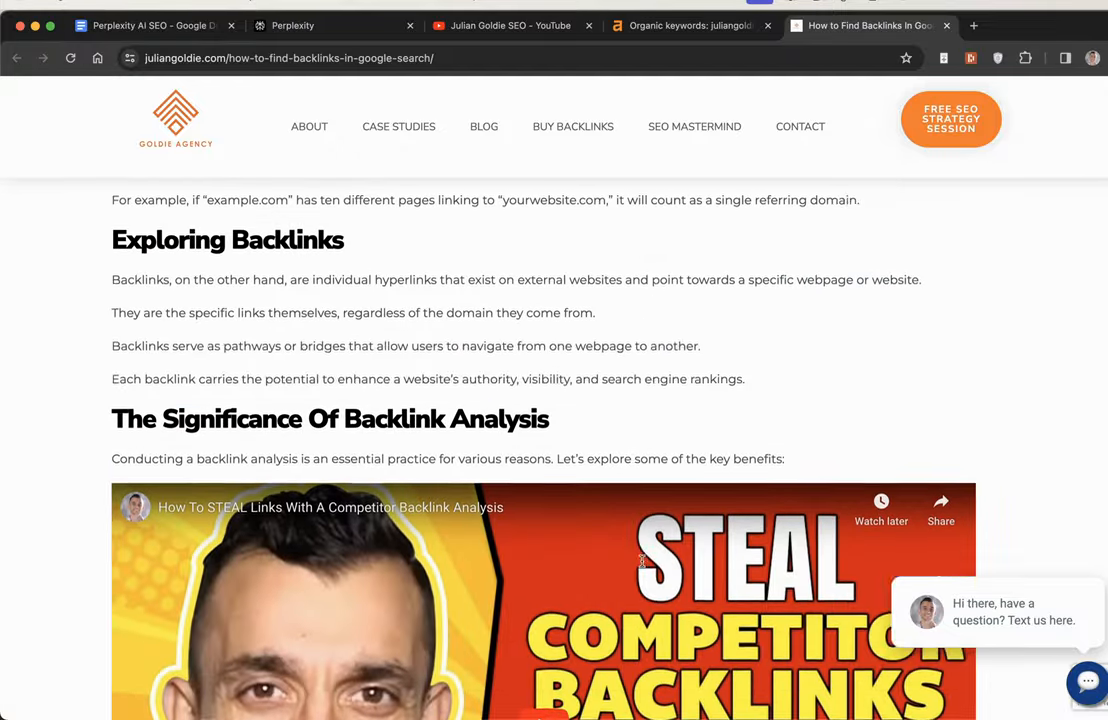
scroll(642, 562, "up", 8)
scroll(642, 566, "up", 5)
scroll(643, 566, "up", 1)
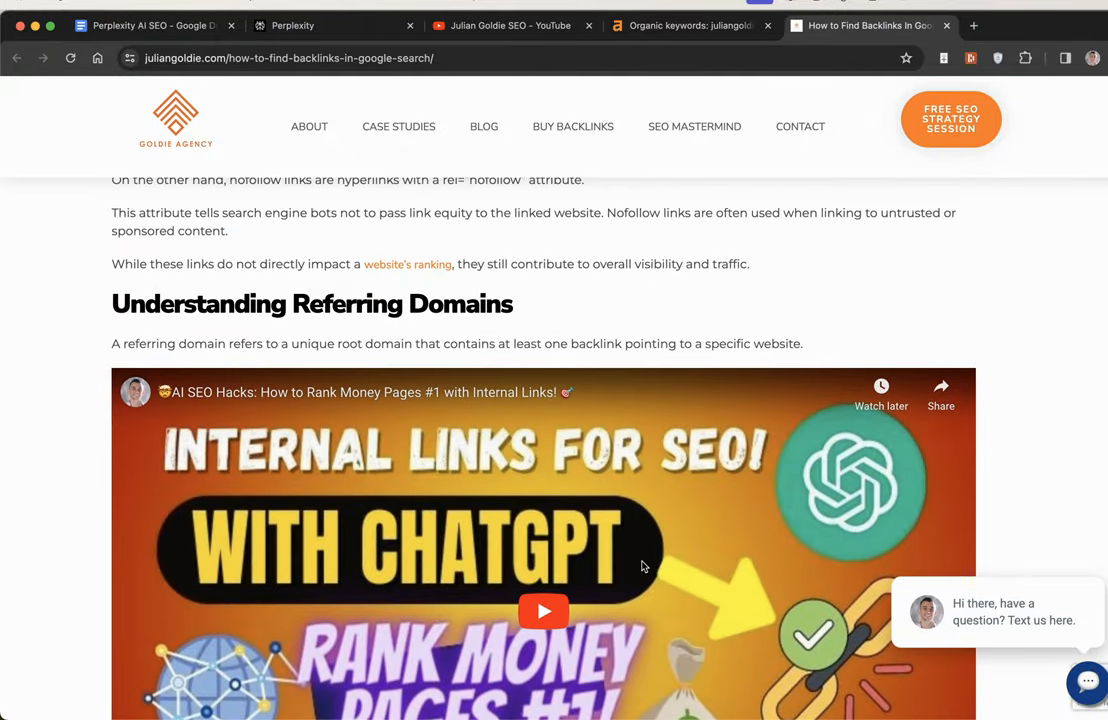
left_click(292, 25)
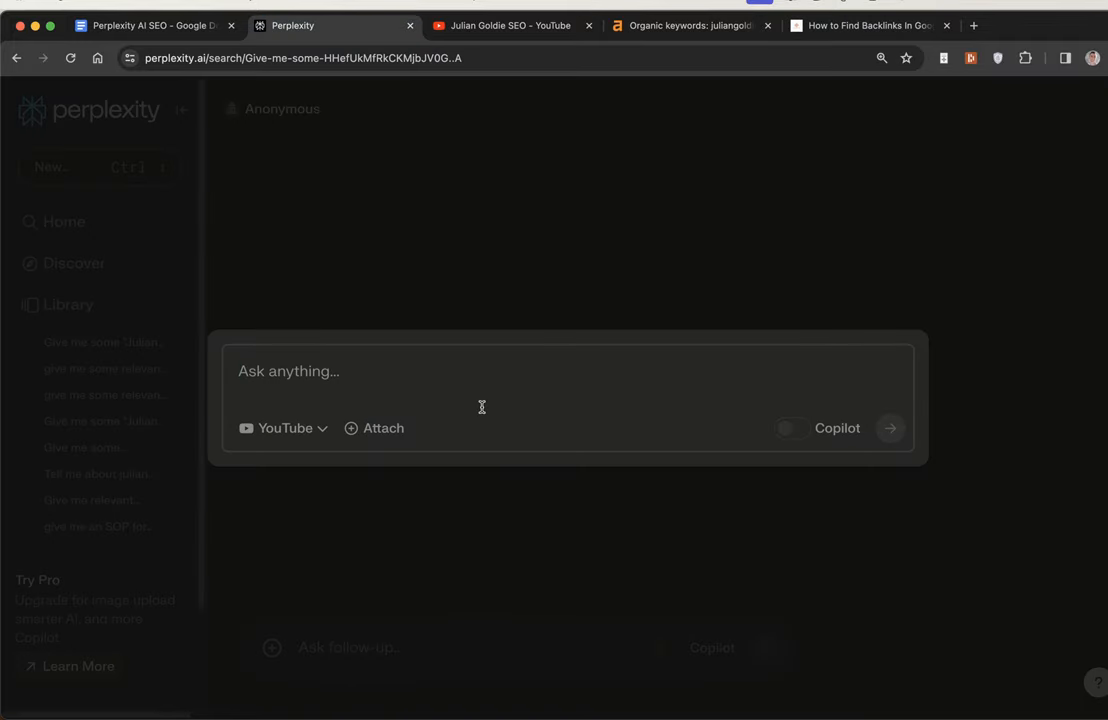
Submit the pasted prompt asking for five SEO video links only and look over the returned links
type("Give me the links, nothing else, to 5 relevant videos about SEO")
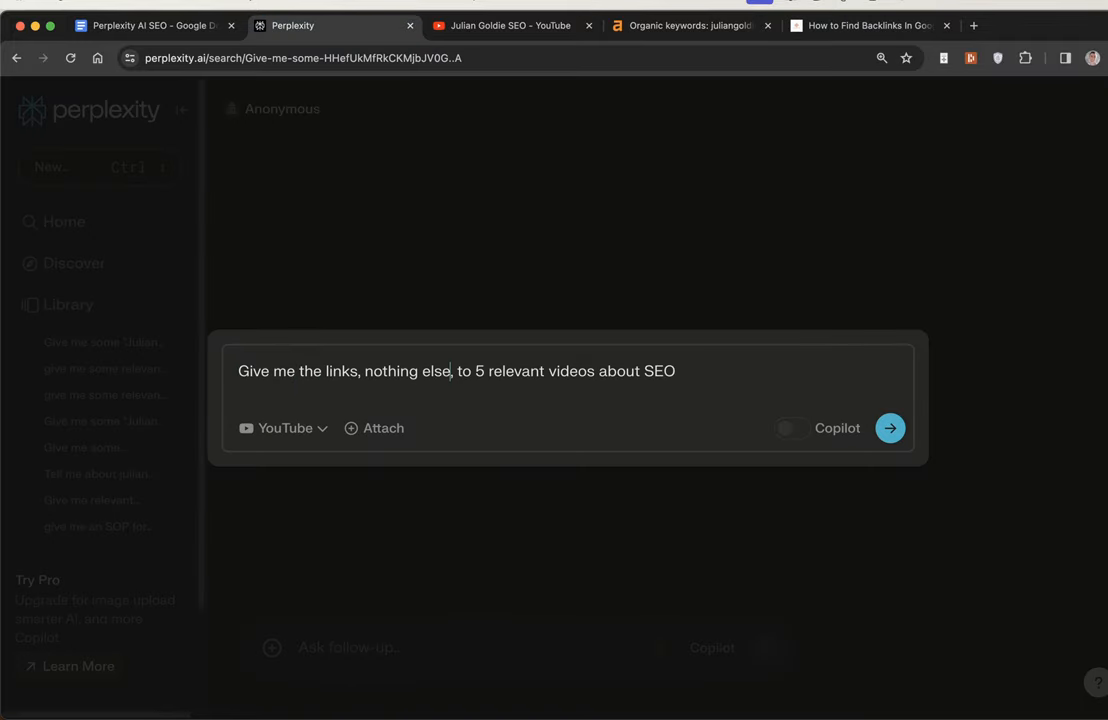
key("Return")
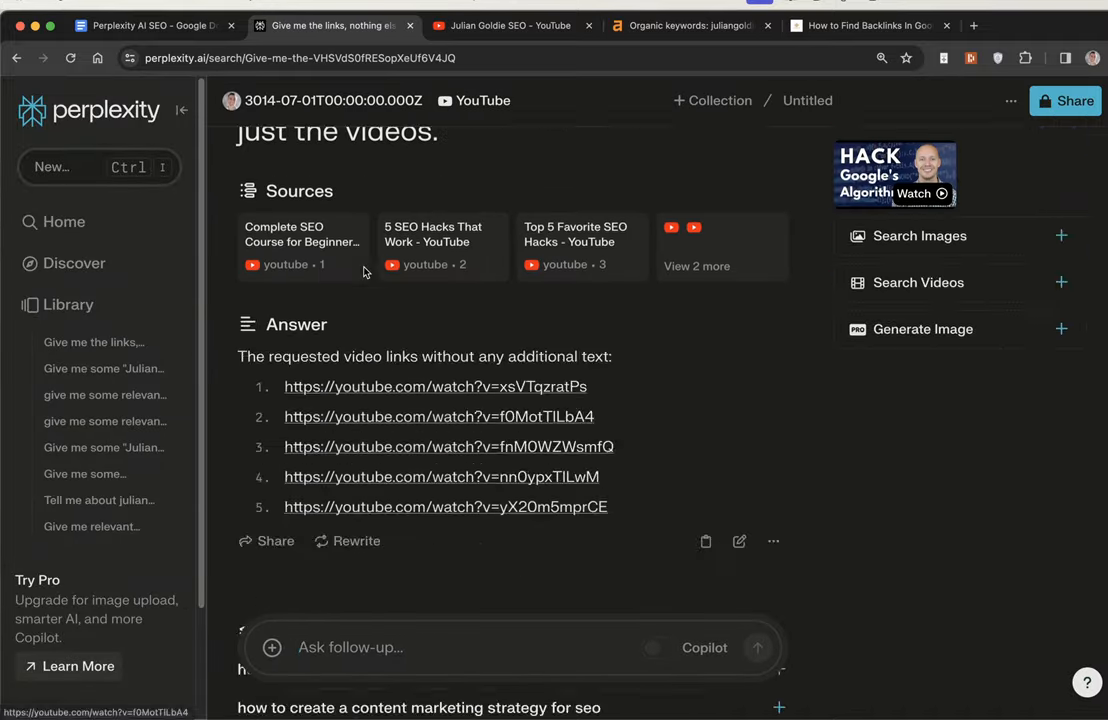
scroll(363, 271, "up", 1)
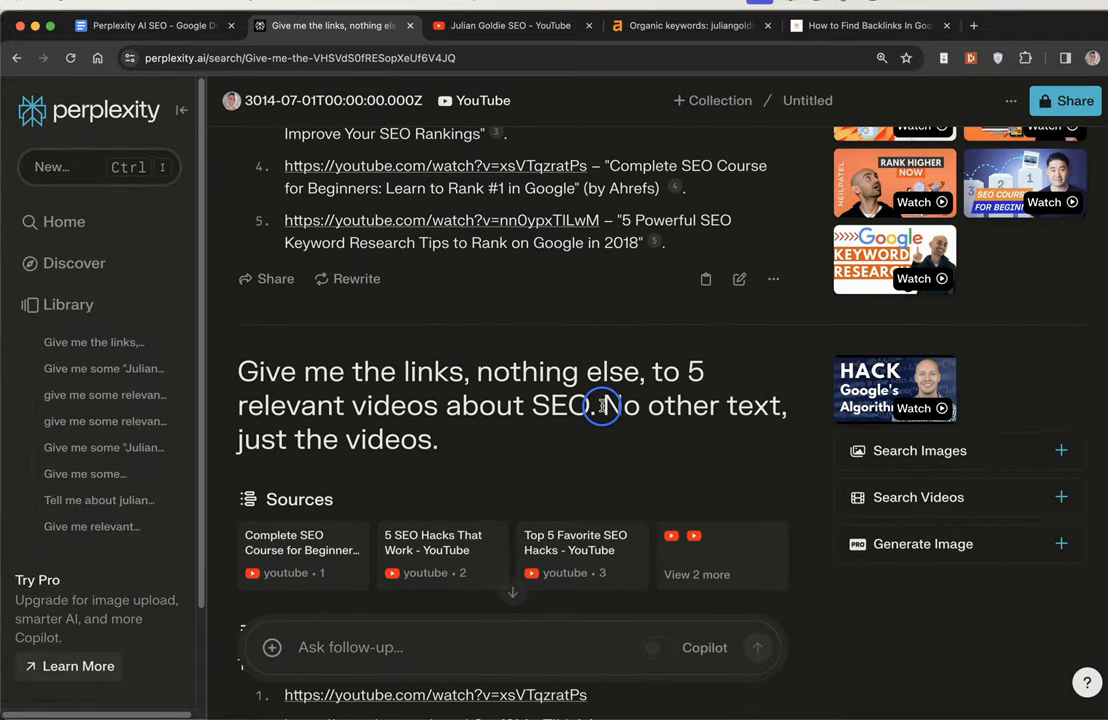
left_click_drag(605, 404, 640, 440)
scroll(510, 400, "down", 5)
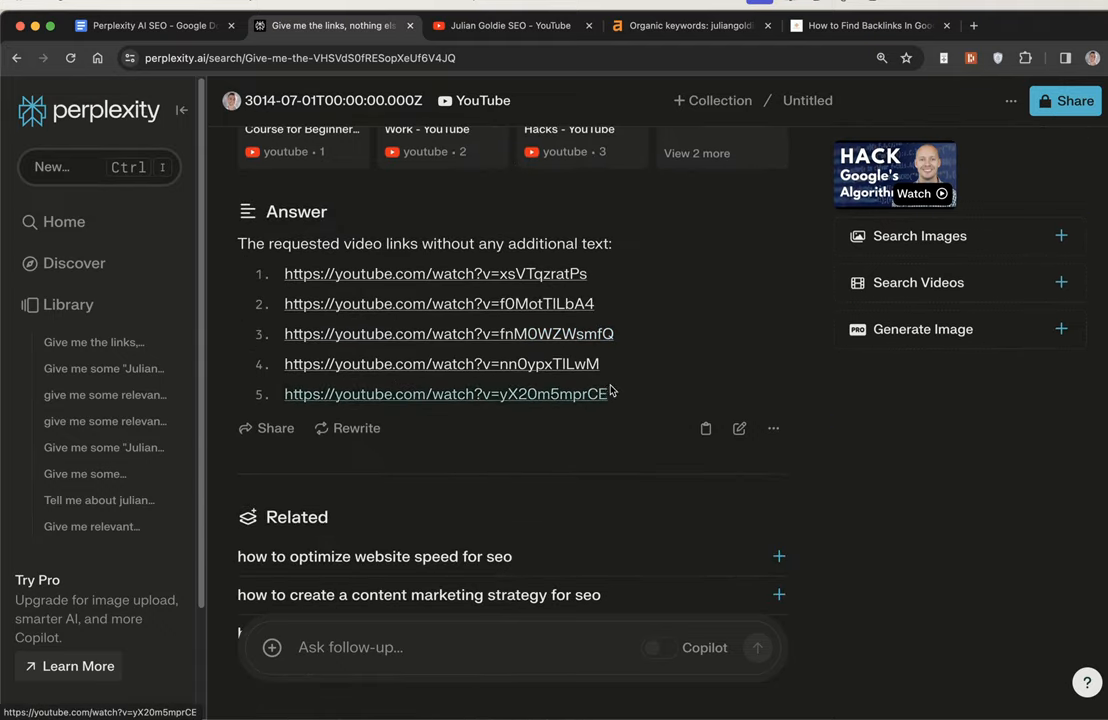
left_click_drag(610, 394, 284, 273)
left_click(325, 275)
right_click(325, 275)
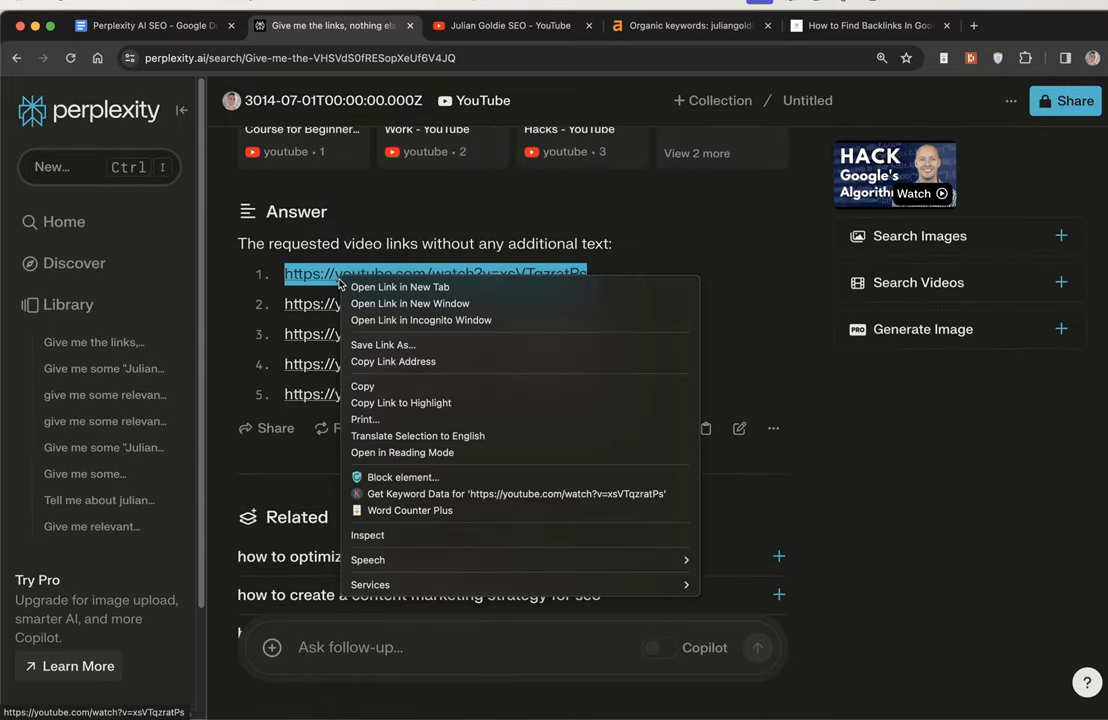
left_click(390, 360)
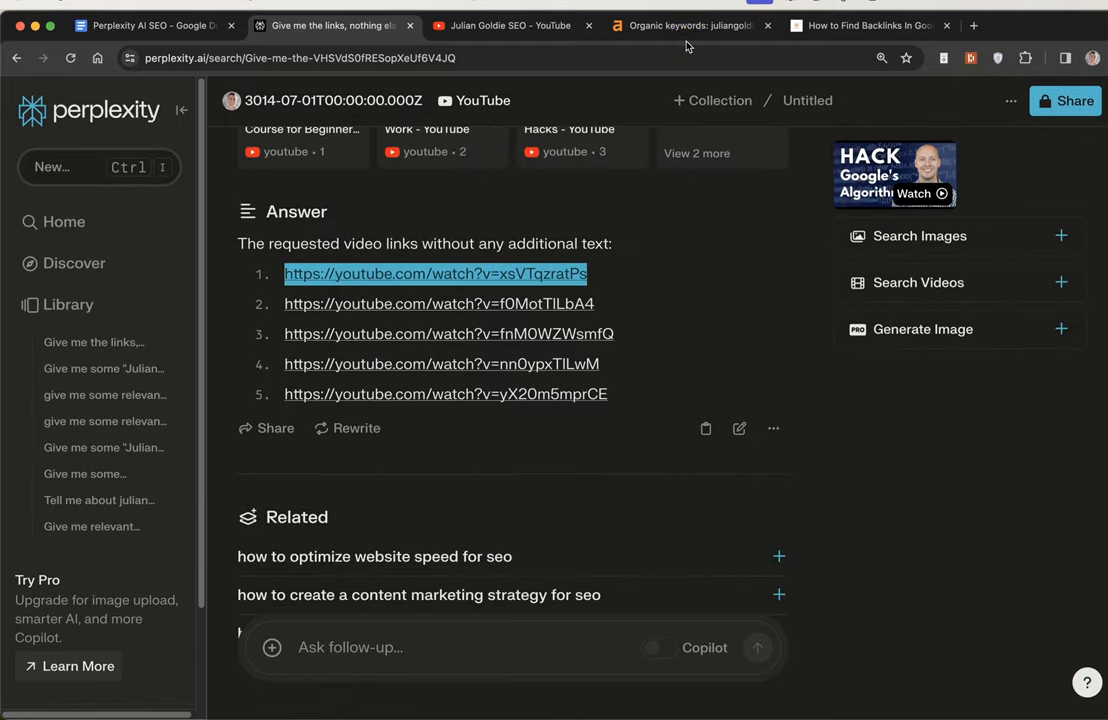
Compare against the backlinks guide article, then reselect the answer text with its five links
left_click(860, 25)
scroll(560, 300, "up", 5)
scroll(420, 388, "up", 5)
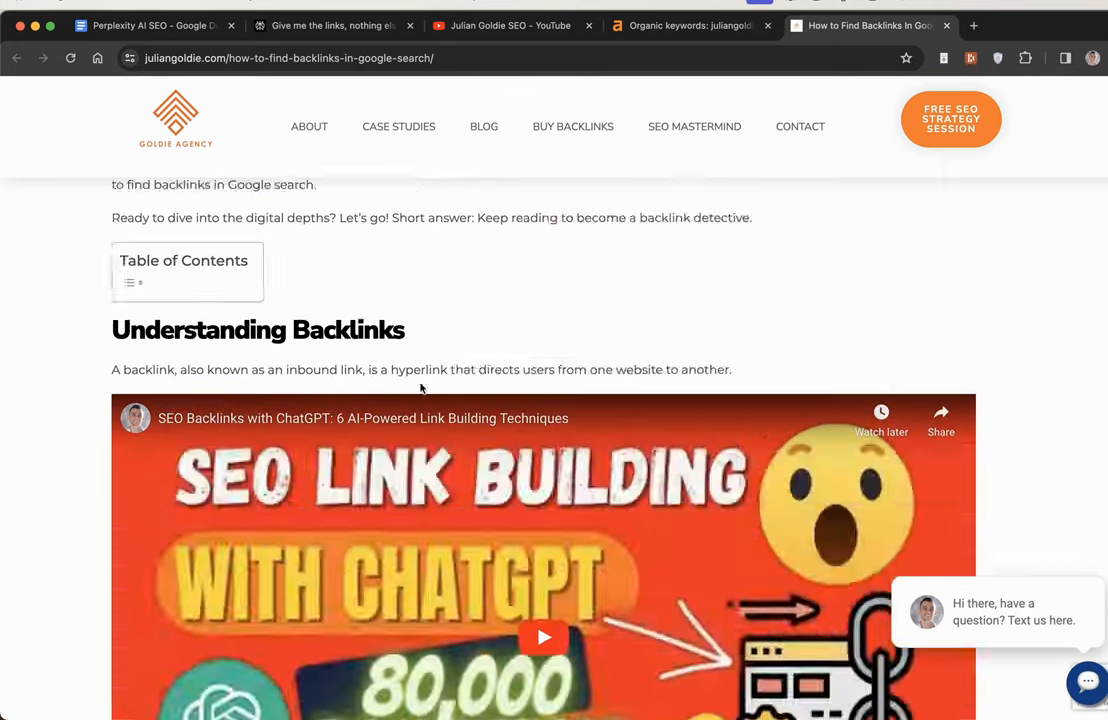
scroll(420, 388, "up", 3)
left_click(330, 25)
mouse_move(660, 404)
left_mouse_down()
mouse_move(240, 280)
mouse_move(697, 416)
left_mouse_up()
left_click(250, 244)
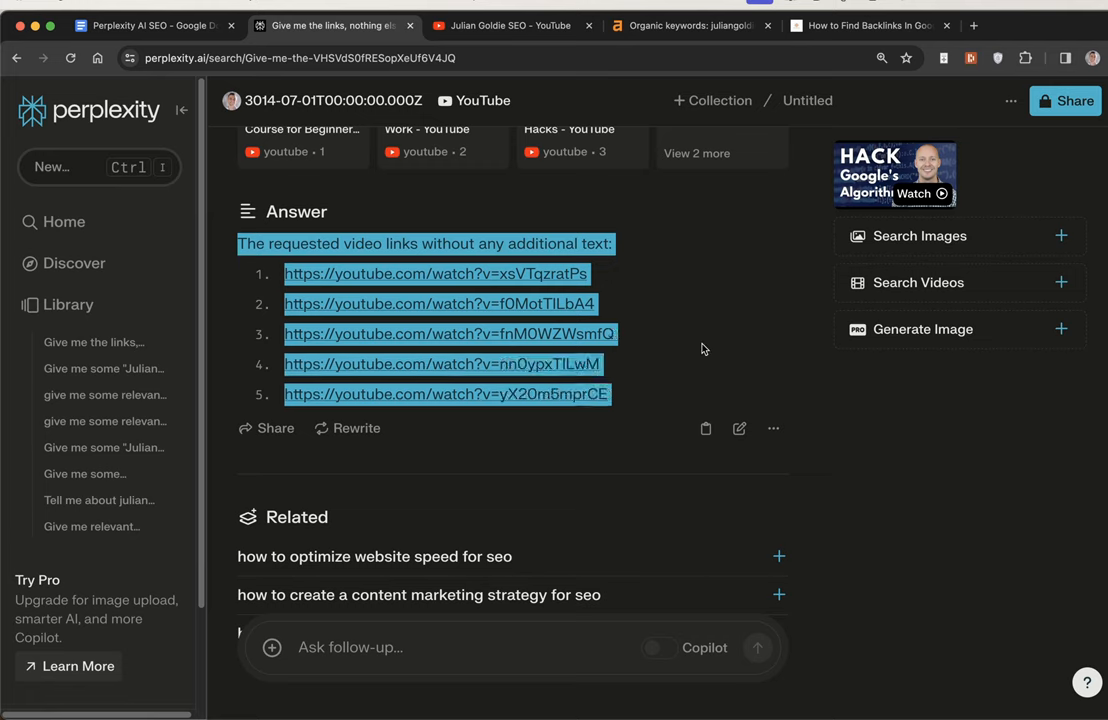
left_click(223, 353)
scroll(490, 330, "up", 3)
scroll(490, 330, "up", 4)
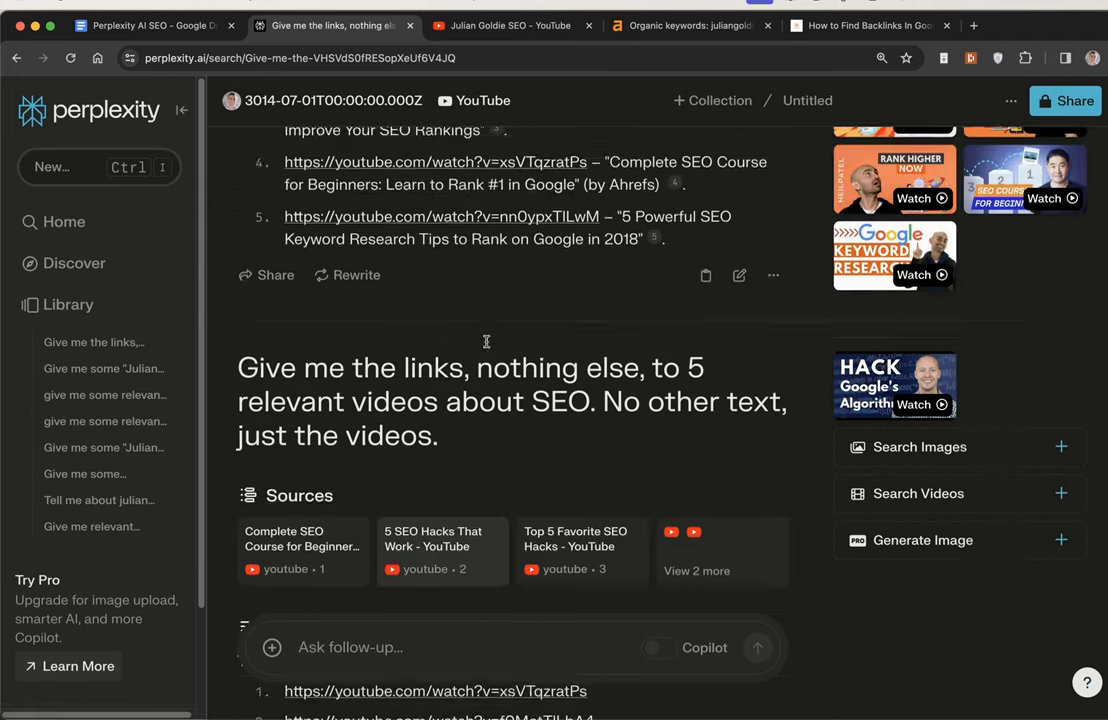
scroll(490, 330, "up", 3)
Revisit the backlinks article once more and clear the selections in the video-links thread
left_click(868, 25)
scroll(511, 338, "down", 10)
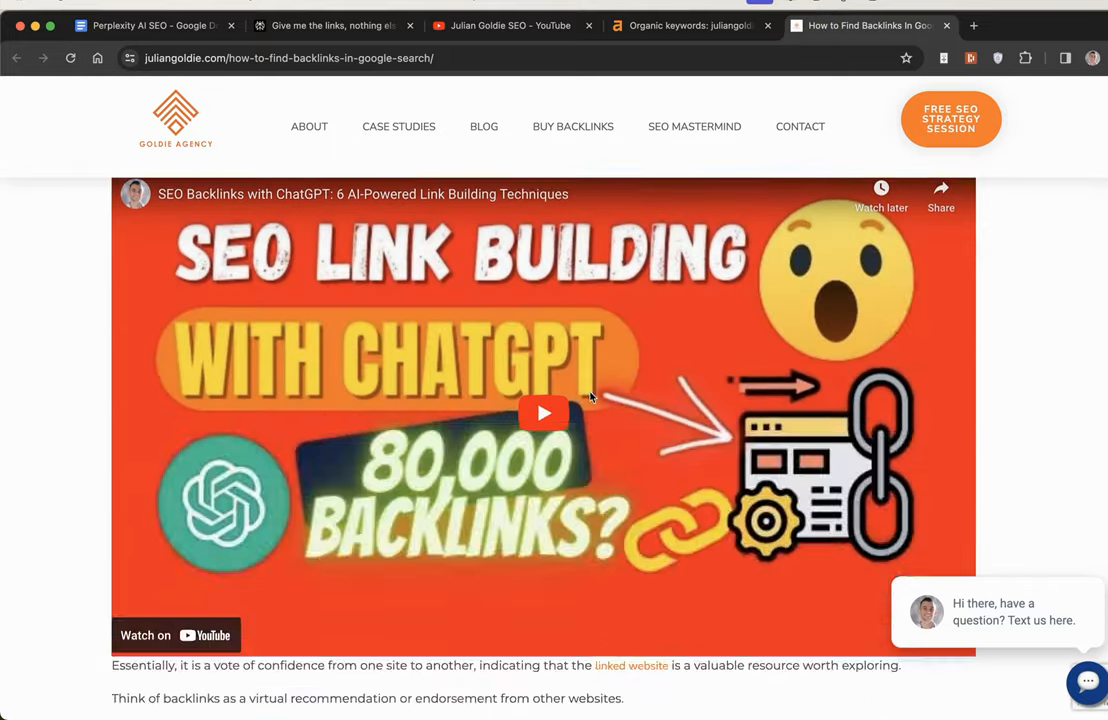
scroll(511, 338, "down", 10)
scroll(590, 397, "down", 8)
scroll(590, 397, "down", 10)
scroll(590, 397, "down", 10)
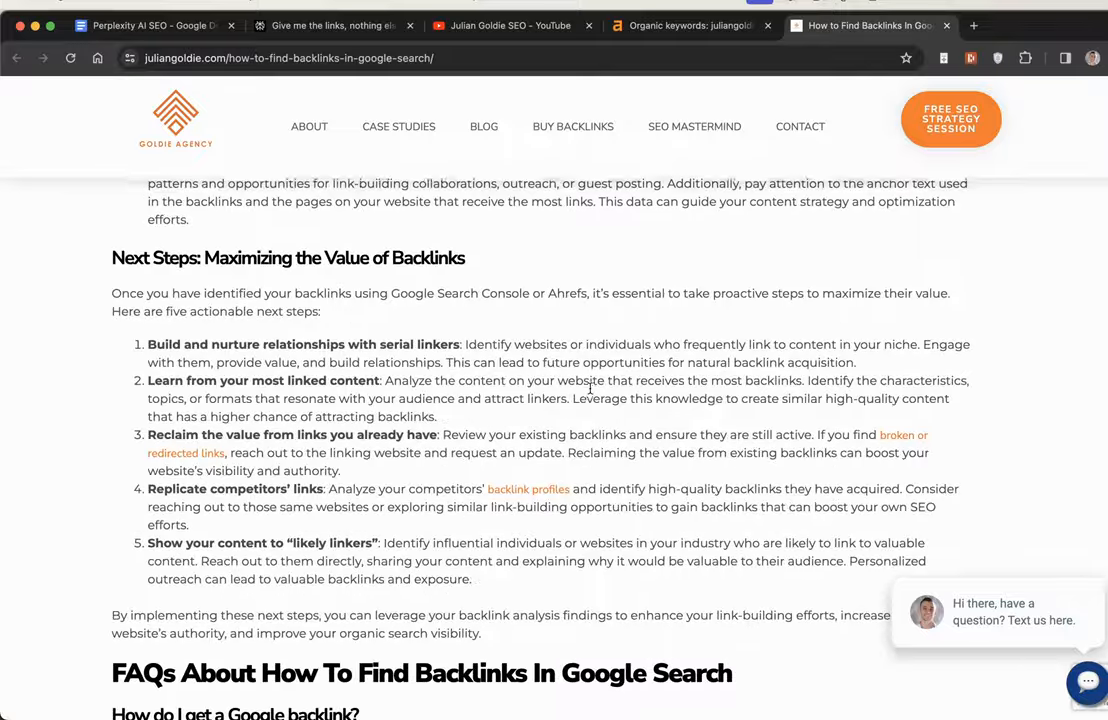
scroll(590, 397, "up", 2)
scroll(590, 397, "up", 15)
scroll(590, 390, "up", 5)
scroll(590, 390, "up", 10)
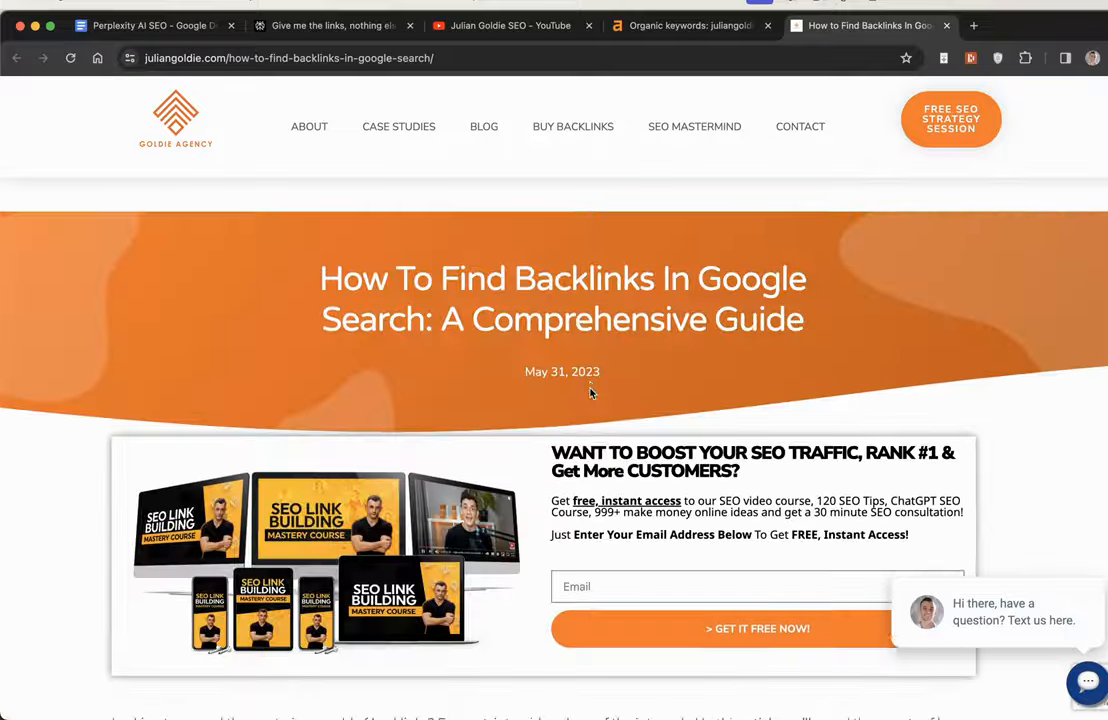
scroll(590, 390, "down", 3)
scroll(590, 390, "down", 3)
scroll(590, 393, "down", 5)
scroll(590, 393, "down", 3)
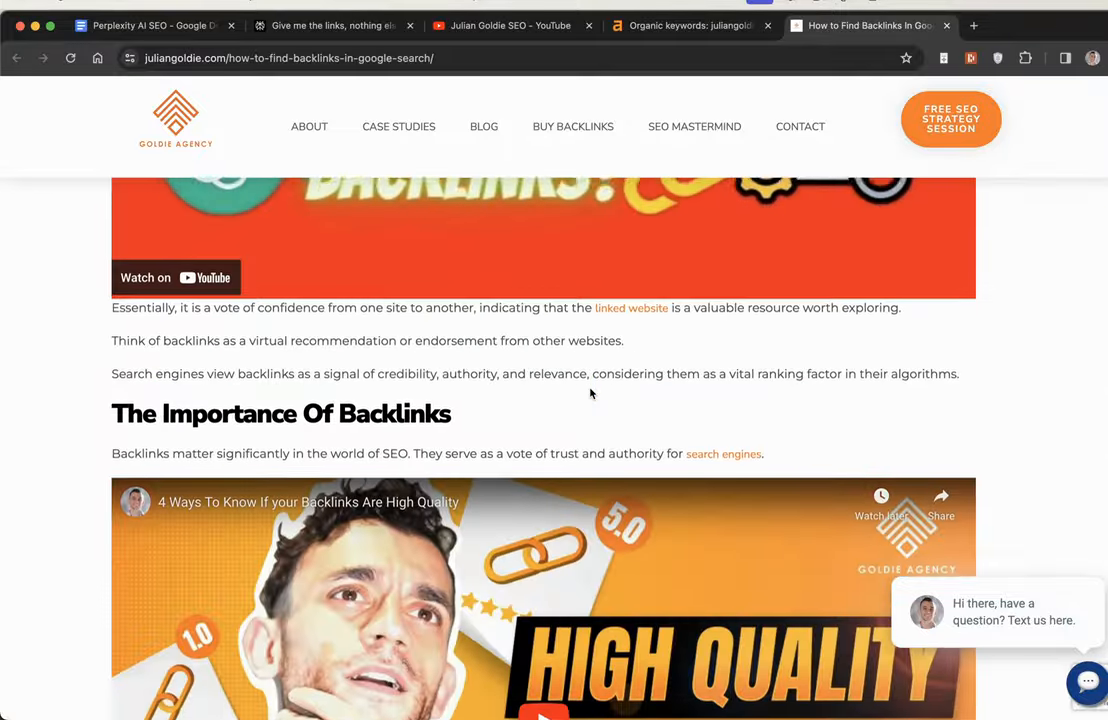
scroll(590, 393, "down", 3)
scroll(590, 393, "down", 4)
scroll(590, 393, "down", 3)
scroll(590, 393, "down", 5)
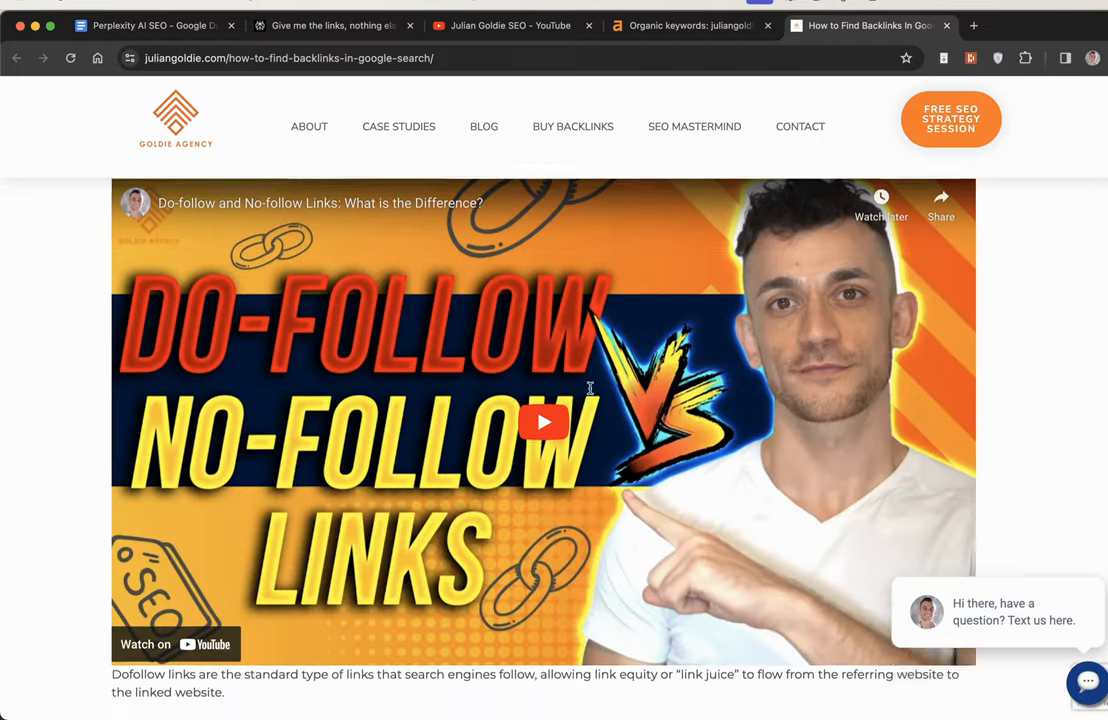
scroll(590, 393, "down", 5)
scroll(590, 393, "down", 3)
left_click(330, 25)
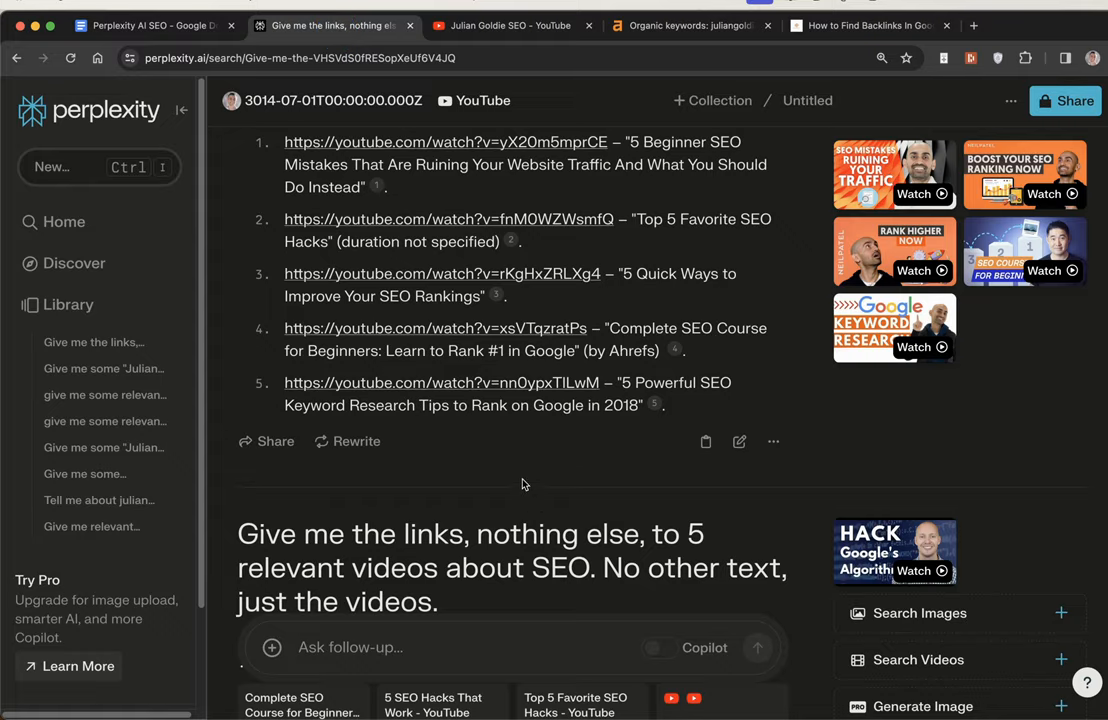
scroll(522, 485, "down", 5)
scroll(522, 485, "down", 5)
scroll(522, 485, "up", 5)
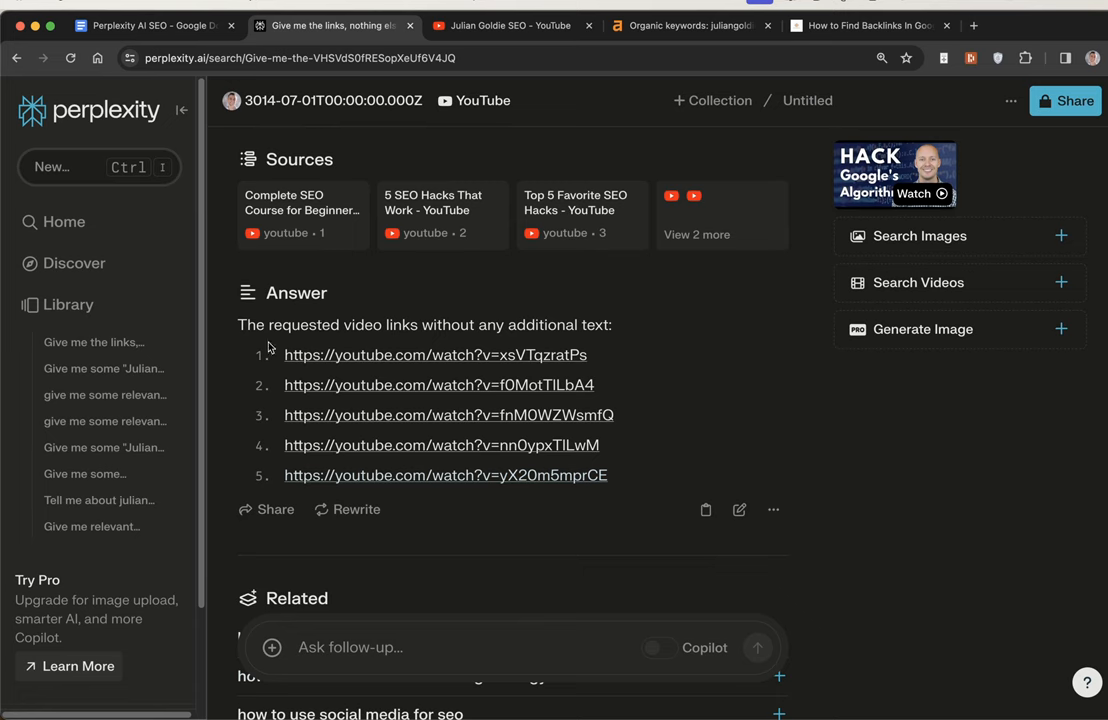
left_click_drag(284, 355, 602, 358)
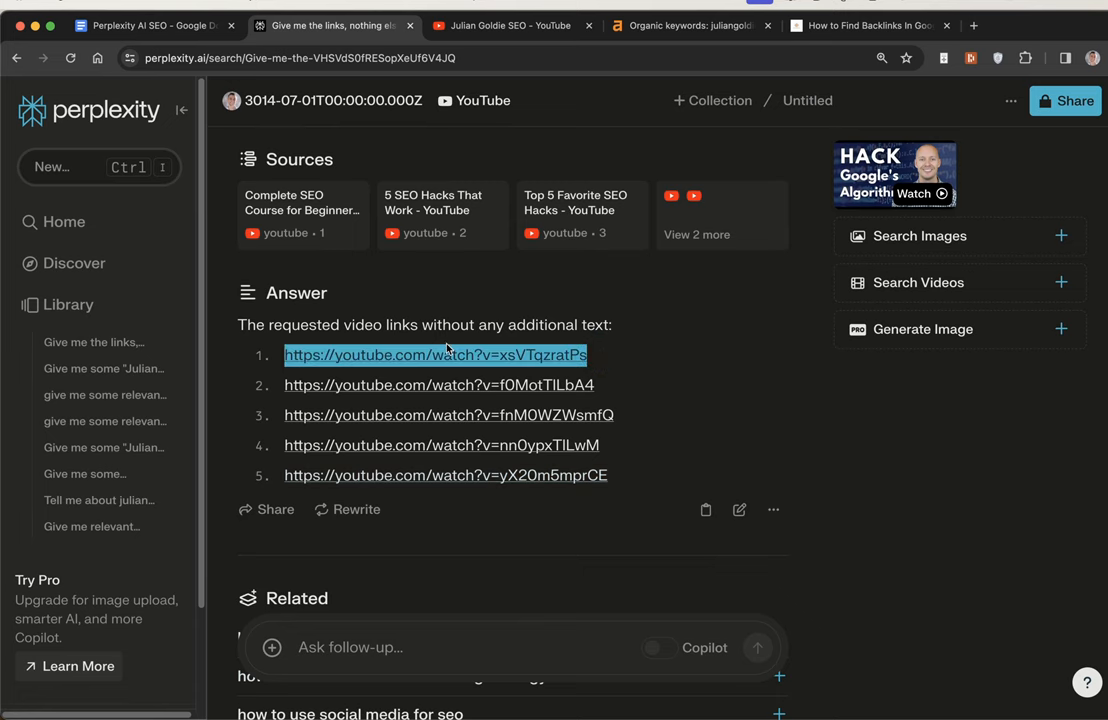
scroll(447, 347, "up", 3)
left_click_drag(237, 325, 440, 397)
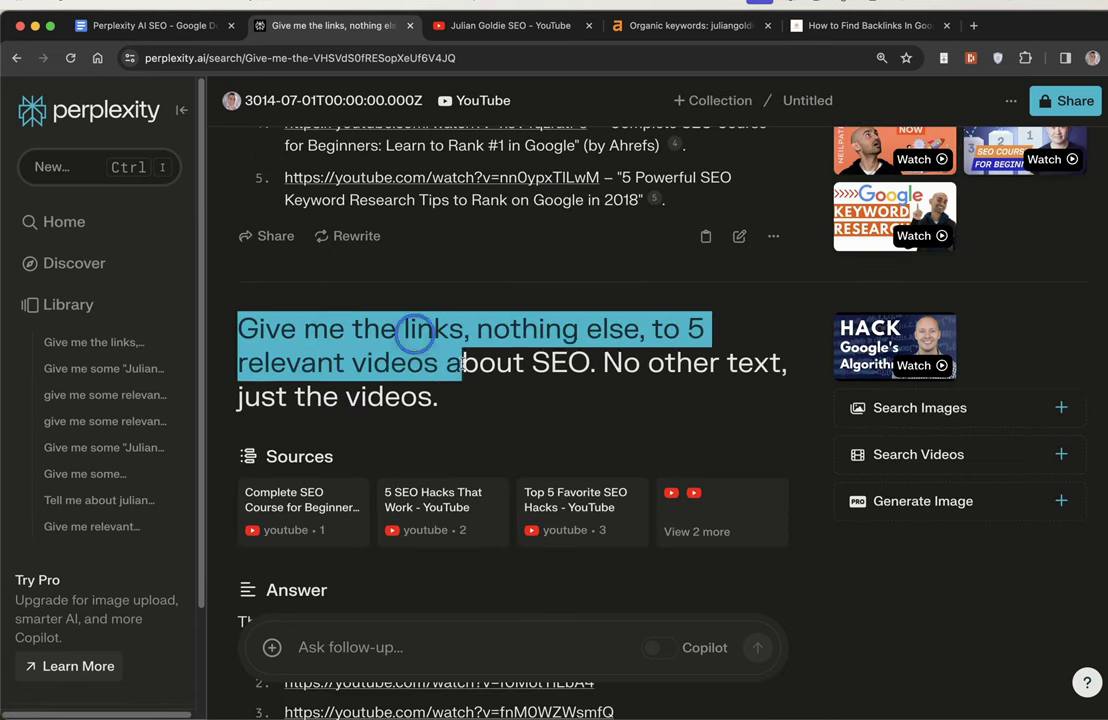
left_click(418, 264)
scroll(418, 350, "down", 5)
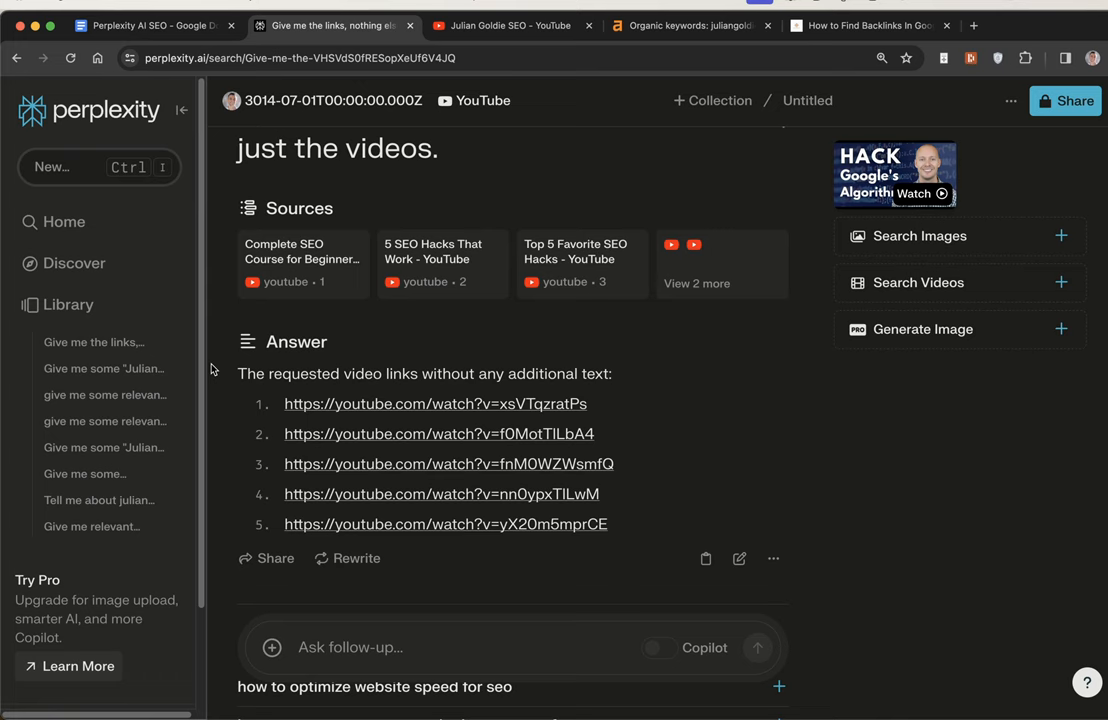
left_click_drag(237, 373, 705, 507)
left_click(705, 519)
scroll(705, 519, "up", 5)
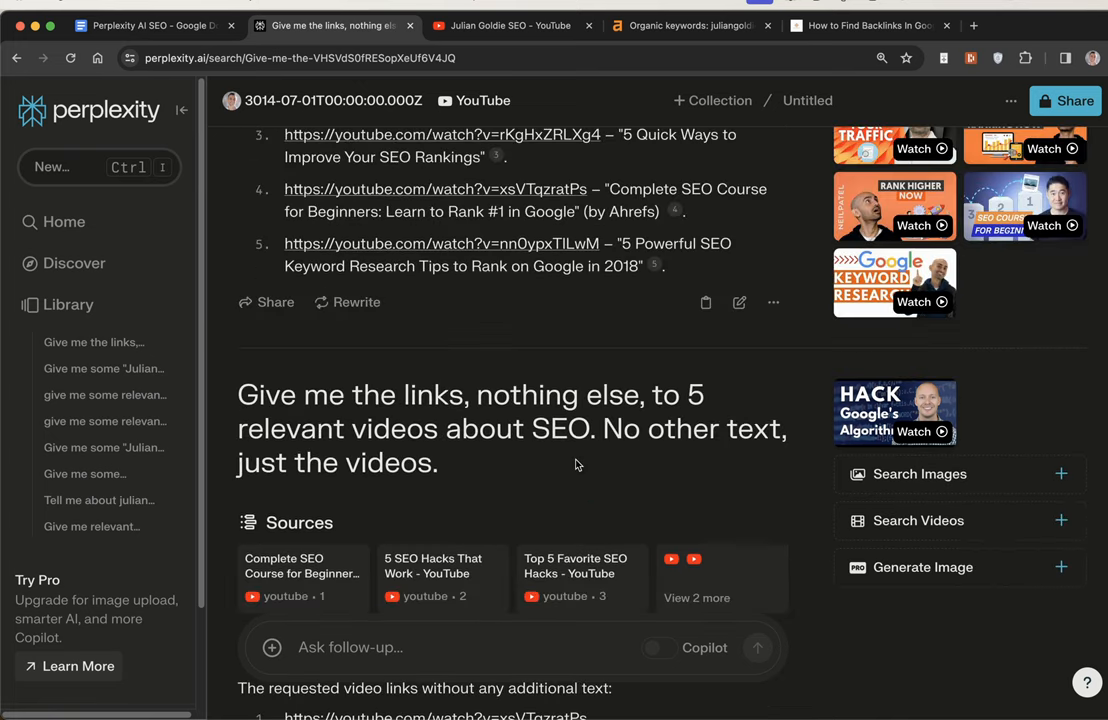
scroll(556, 404, "up", 10)
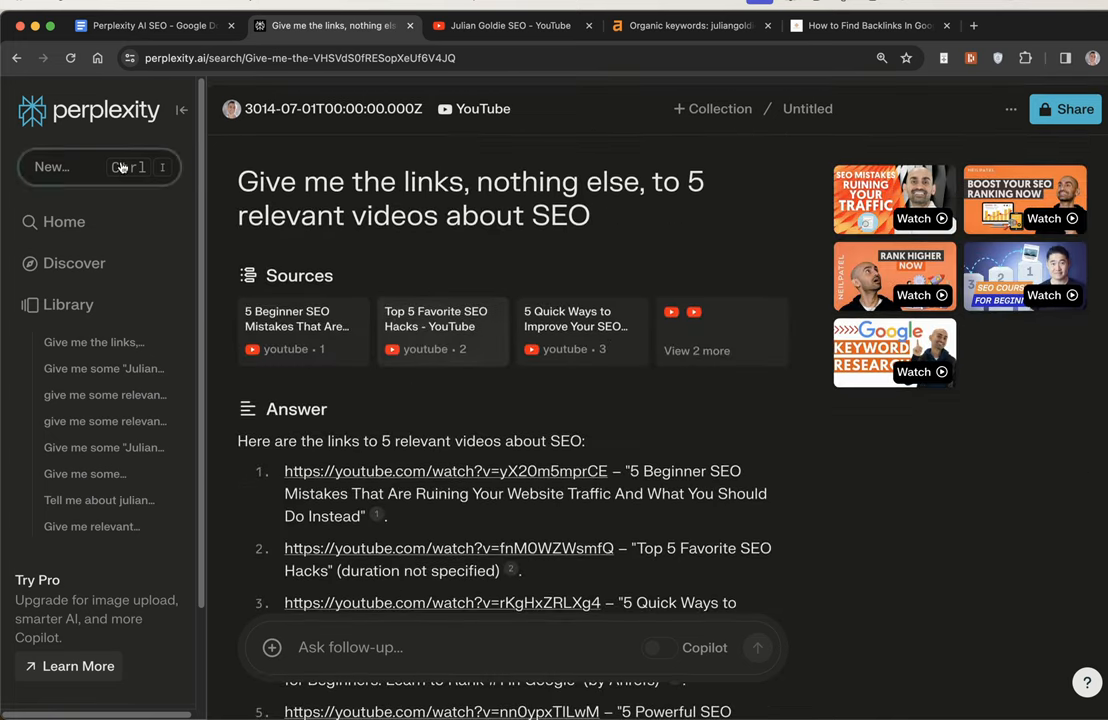
Start a new thread and set its Focus to Academic published papers instead of YouTube
left_click(101, 172)
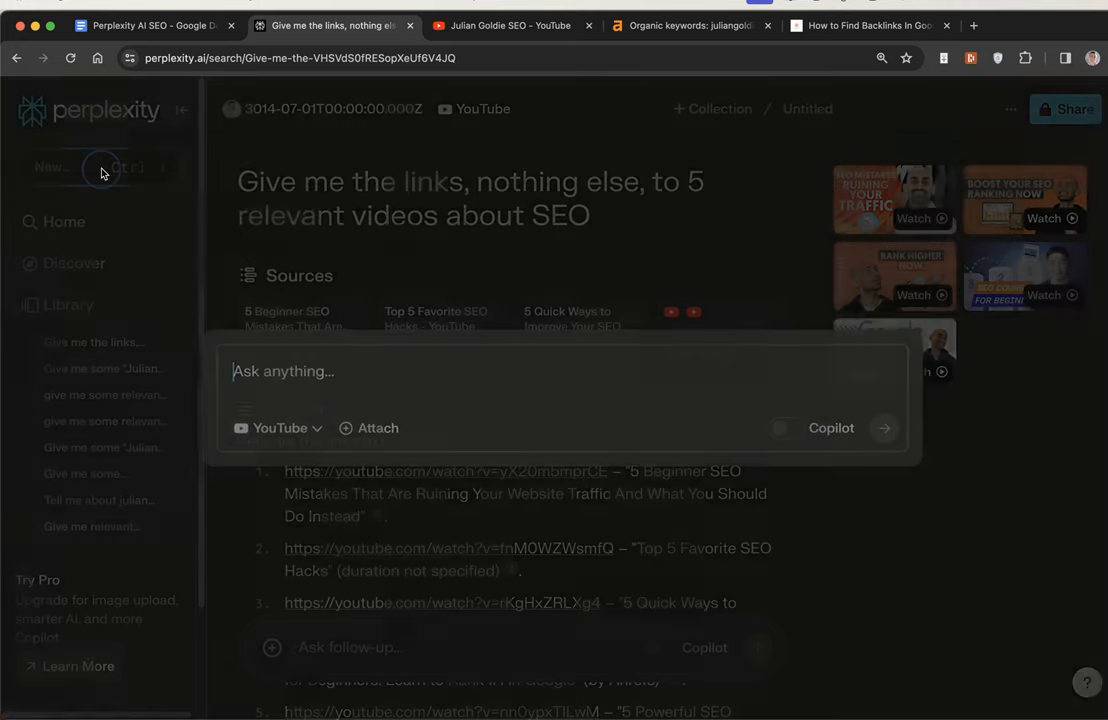
left_click(265, 428)
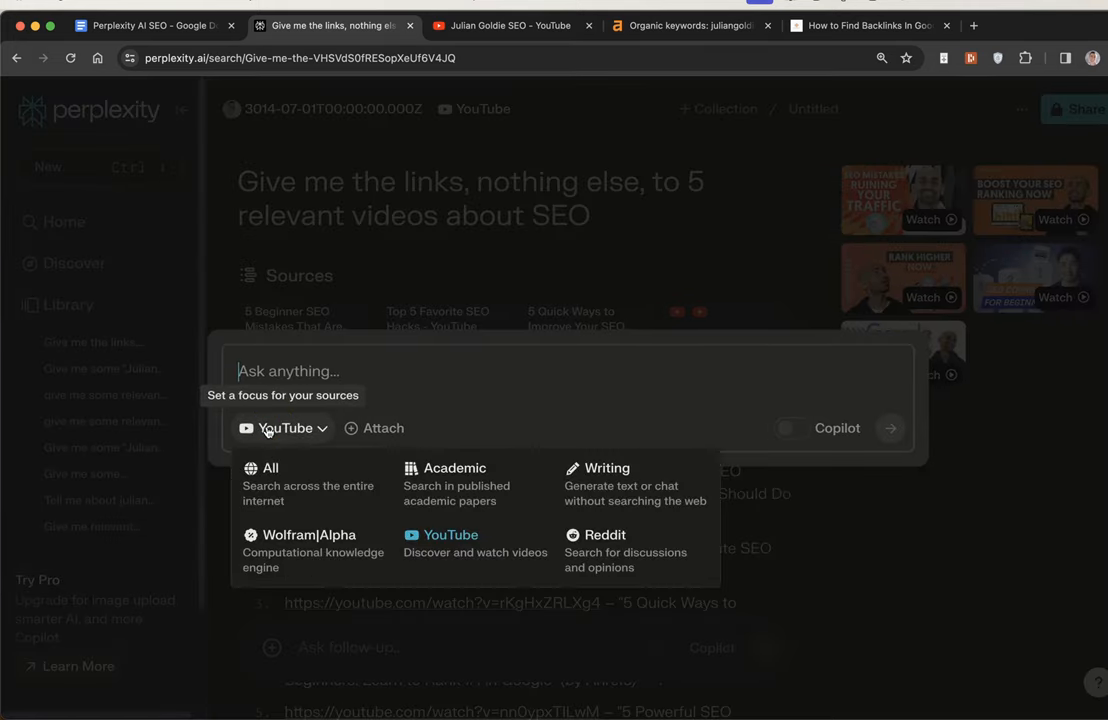
left_click(265, 472)
left_click(403, 280)
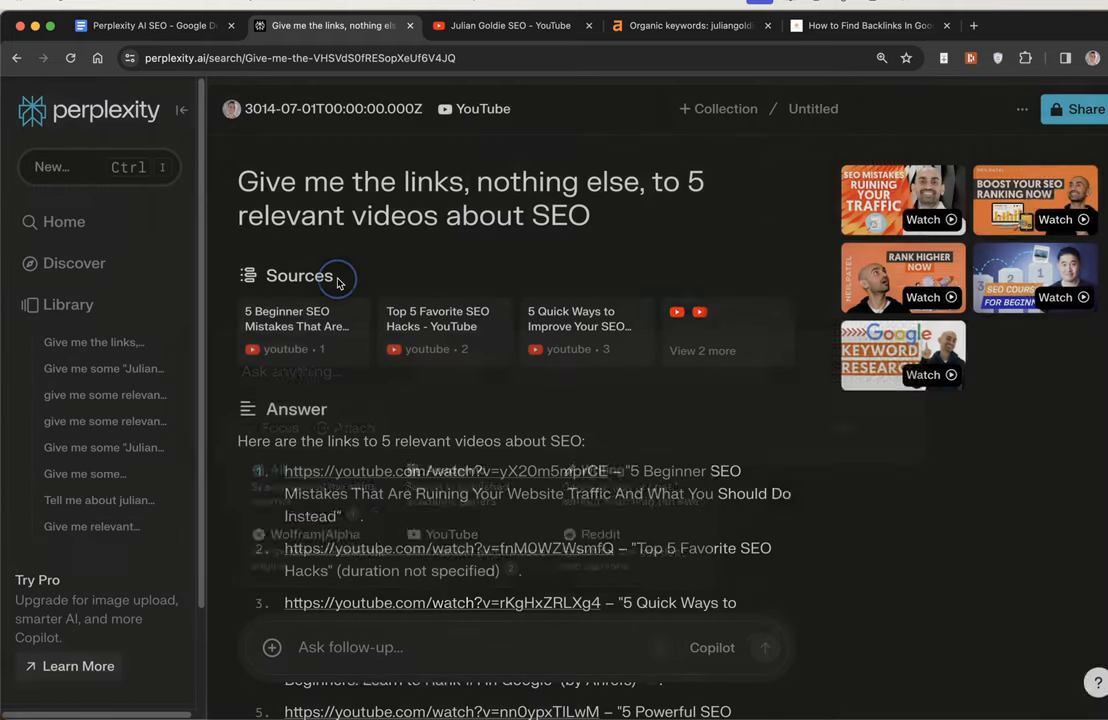
left_click(64, 172)
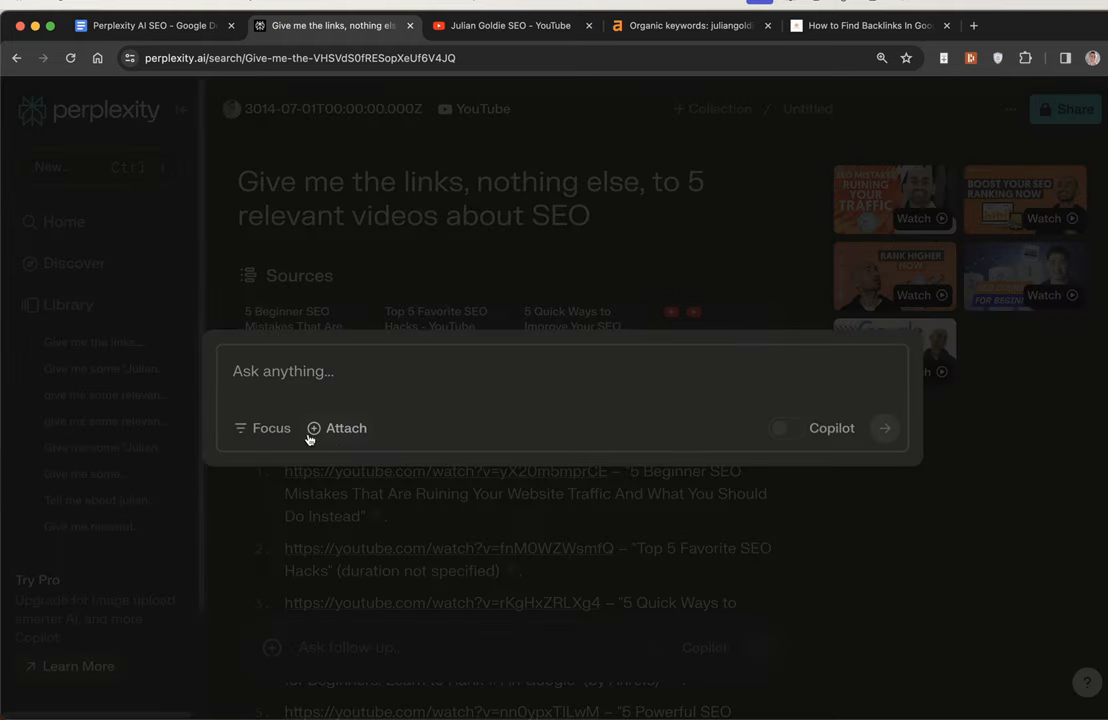
left_click(265, 428)
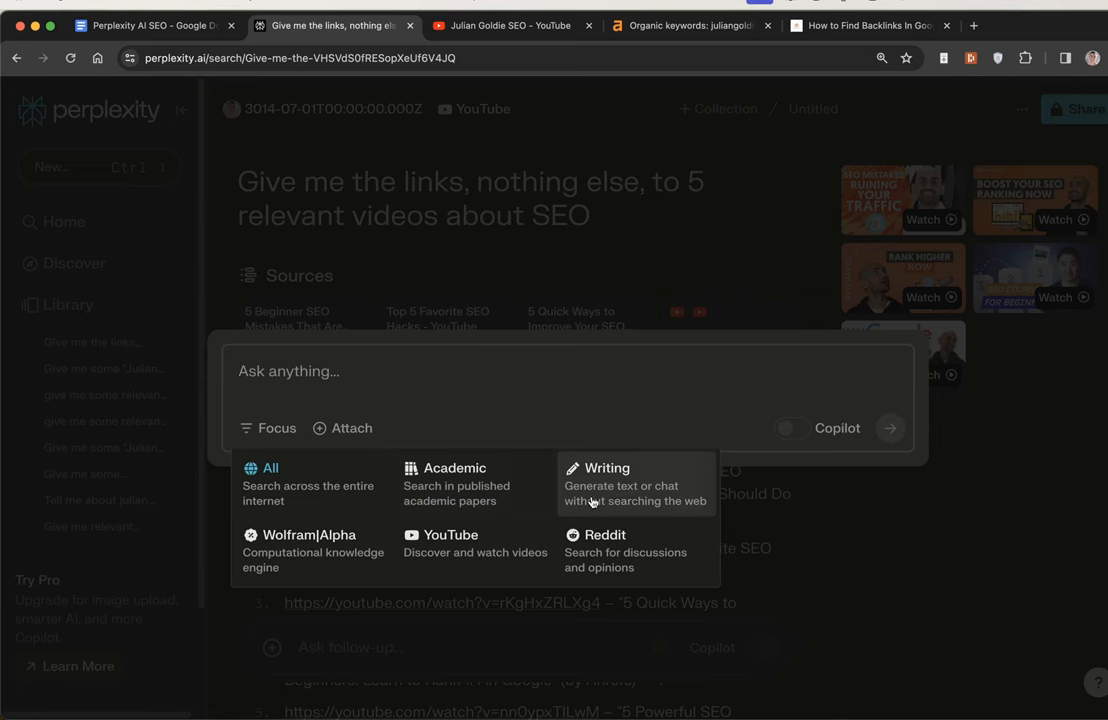
left_click(470, 492)
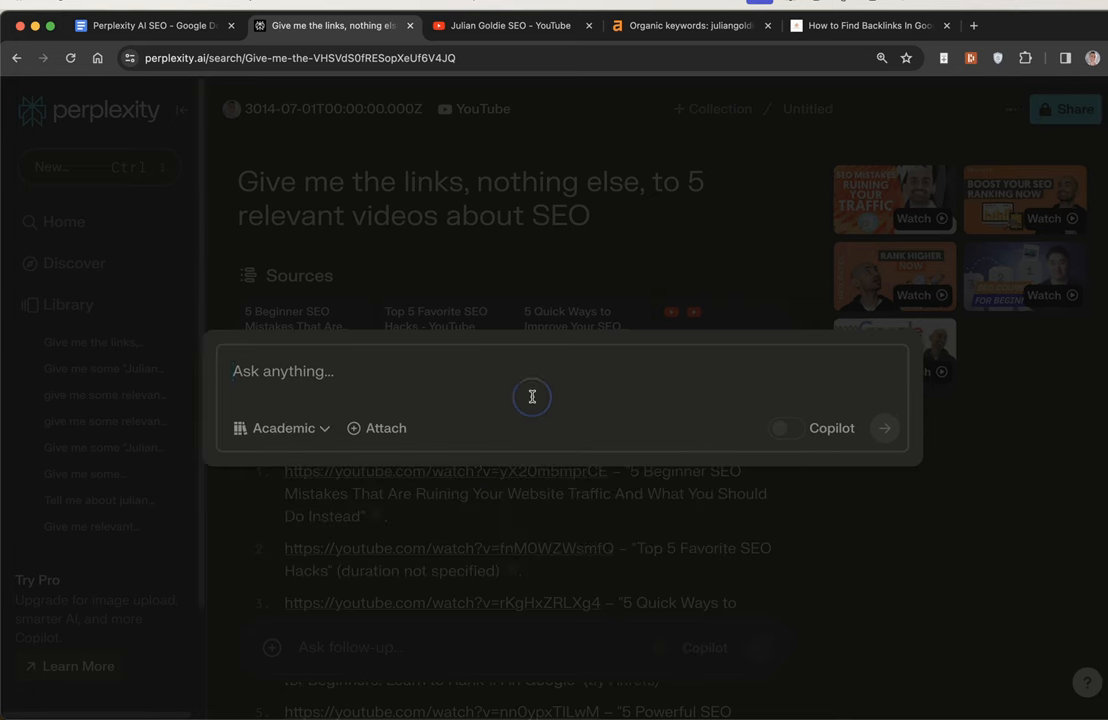
type("Give me some relevant external links for my article about can cats eat bananas")
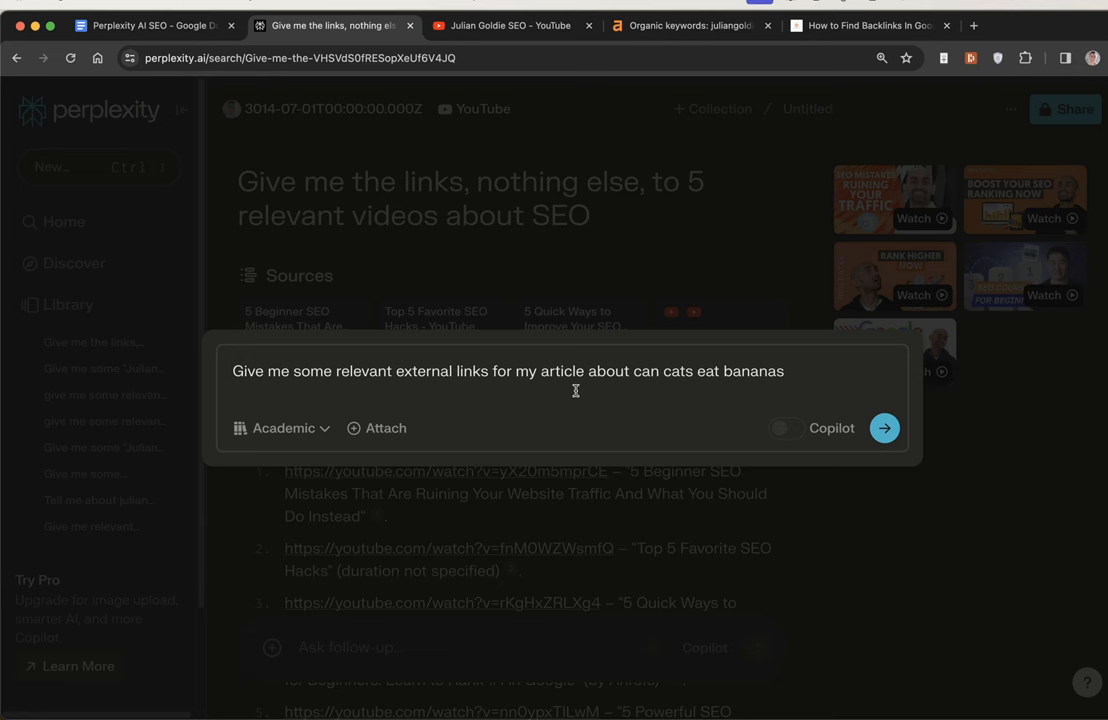
Submit the external-links query for a can cats eat bananas article and open three suggested links in tabs
left_click_drag(789, 374, 630, 372)
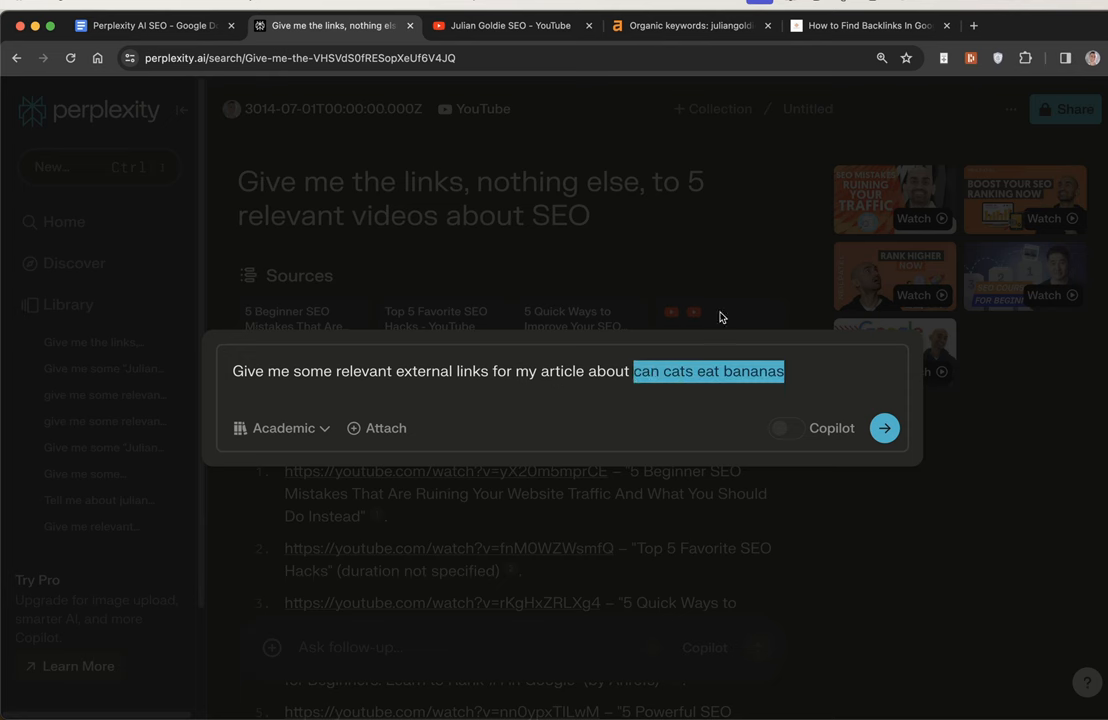
left_click(885, 428)
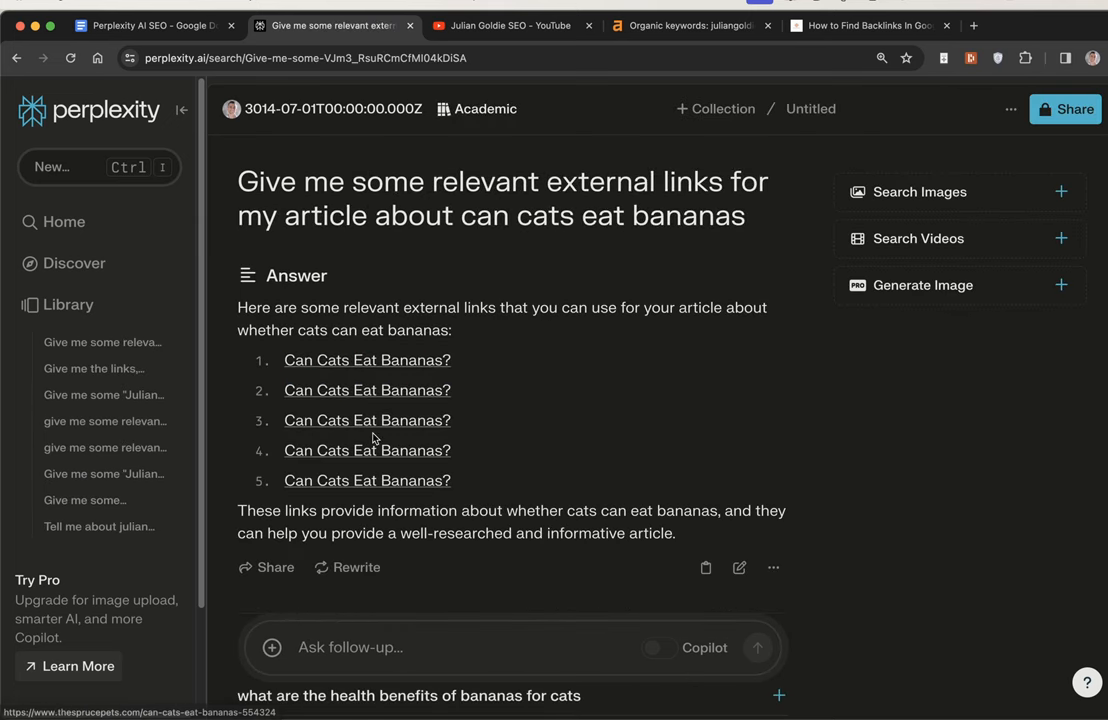
left_click(390, 360)
left_click(403, 390, "super")
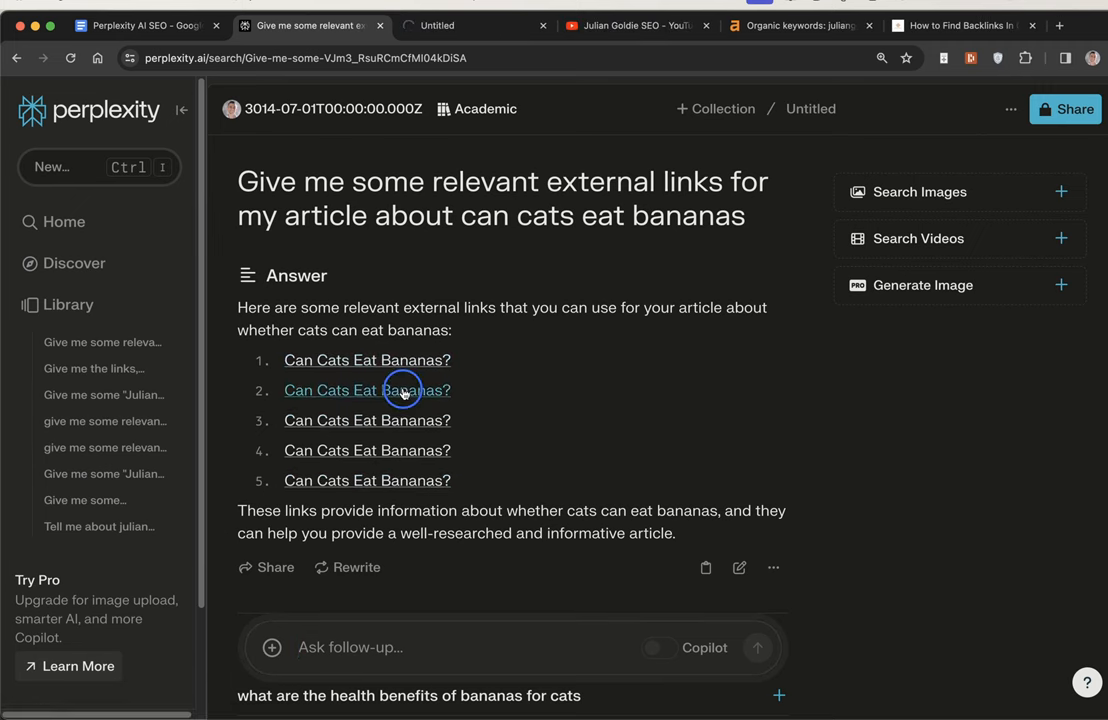
left_click(403, 420, "super")
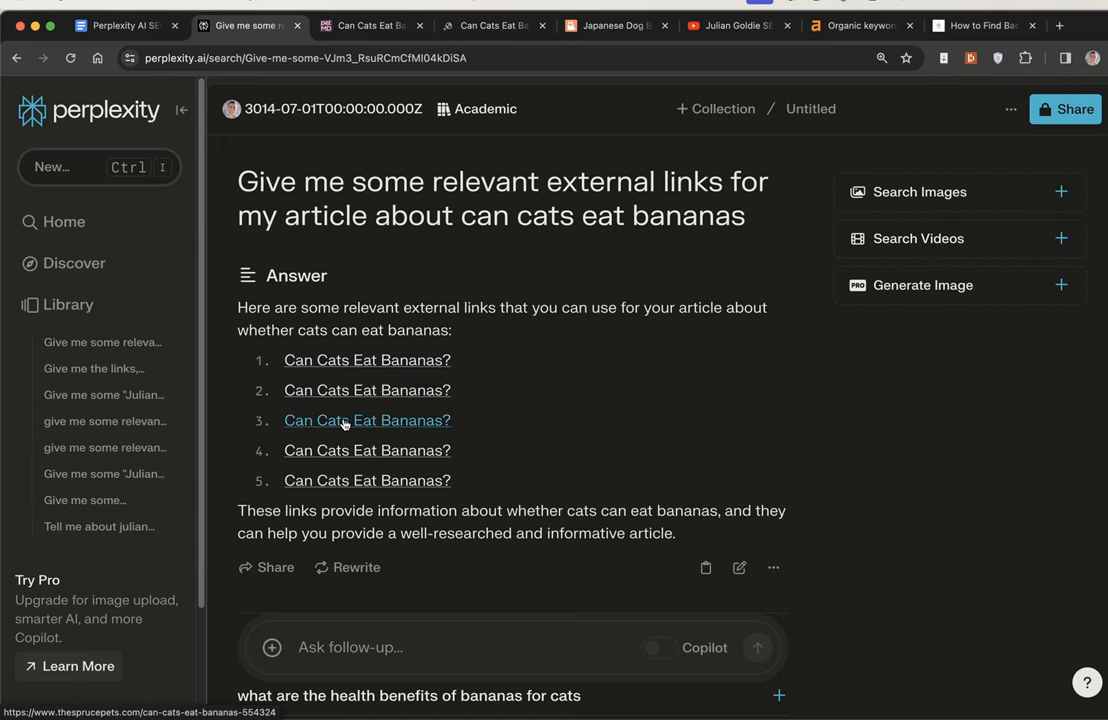
Review the answer's intro and heading, then close the opened banana article tabs
left_click_drag(237, 302, 668, 533)
left_click(238, 312)
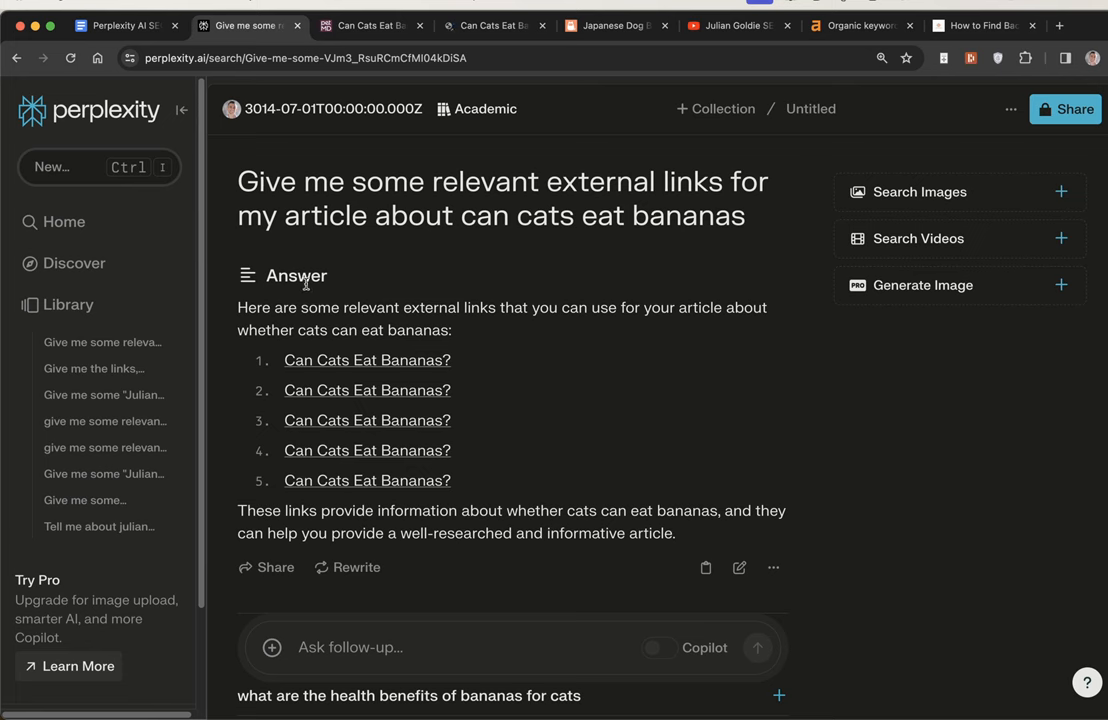
left_click_drag(746, 215, 453, 225)
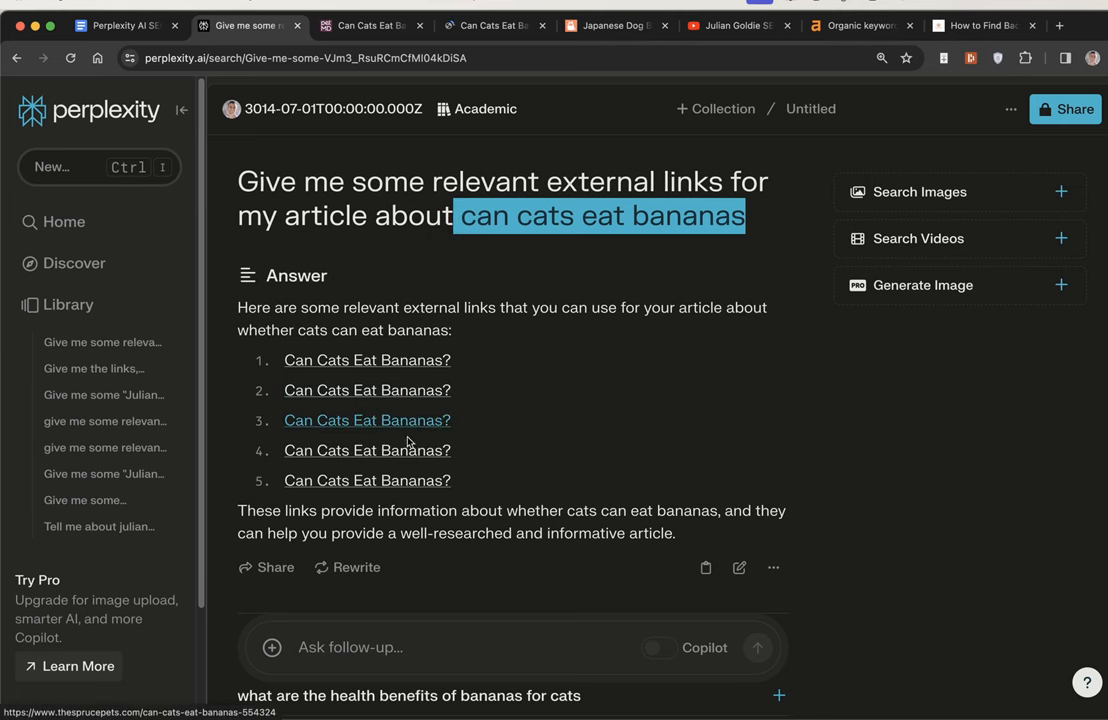
left_click(595, 337)
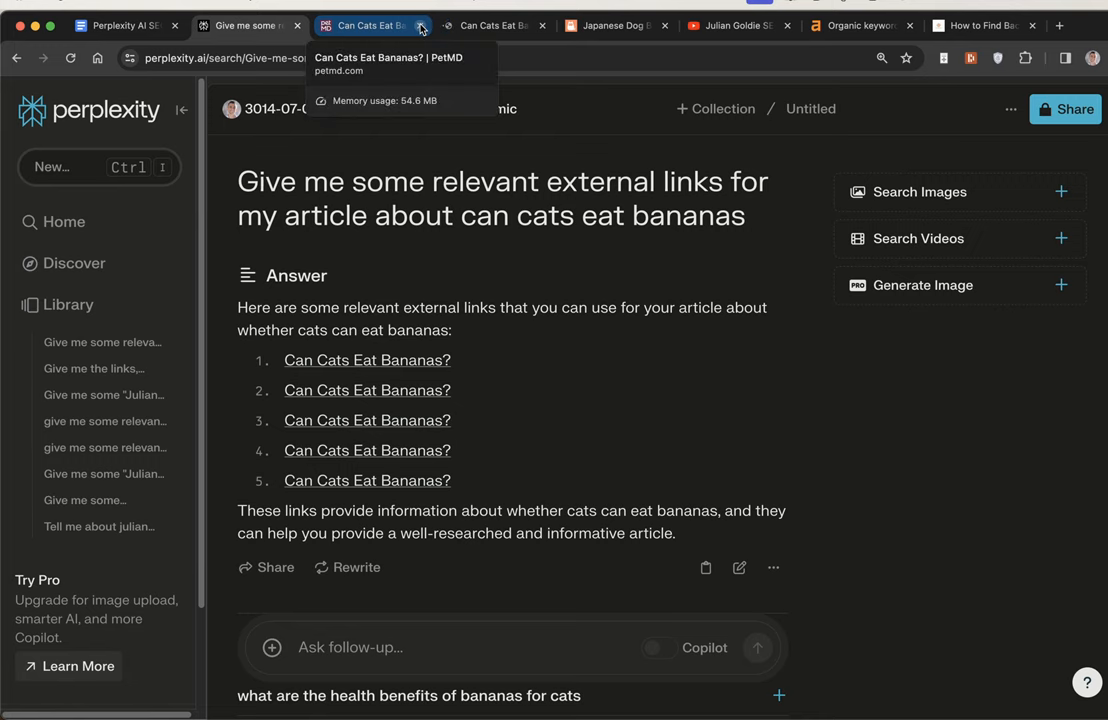
left_click(420, 27)
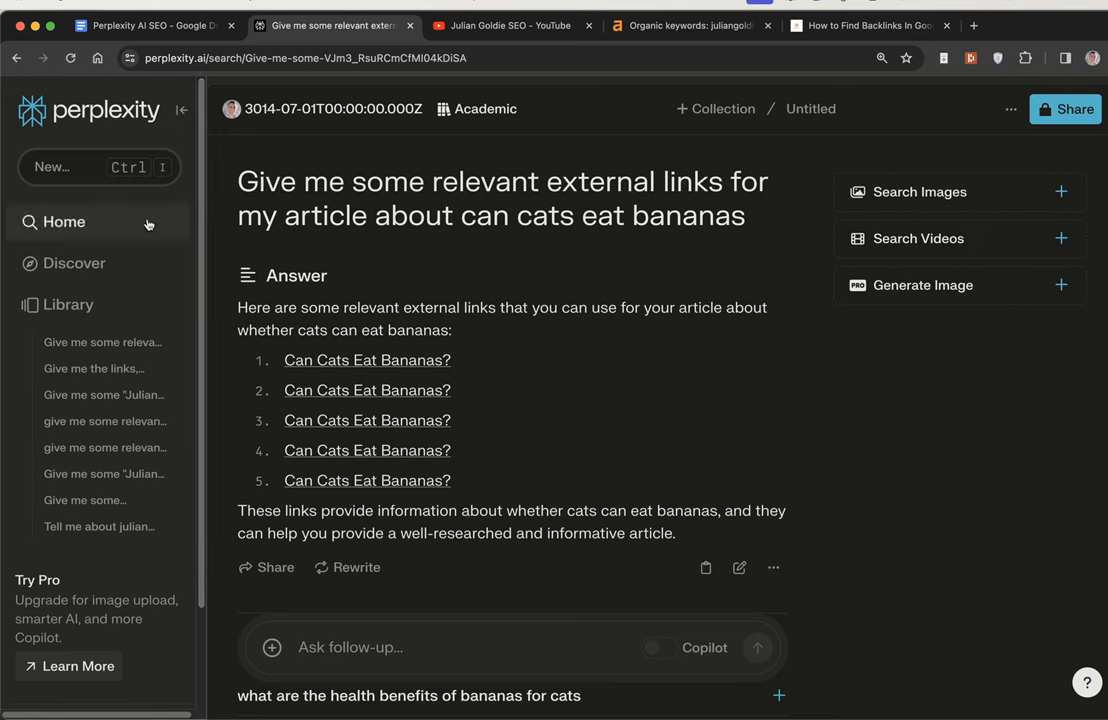
Compose 'Give me 10 external links for this page:' with the backlinks article URL and submit it
left_click(145, 170)
type("“Give me 10 external links for this page")
key("Home")
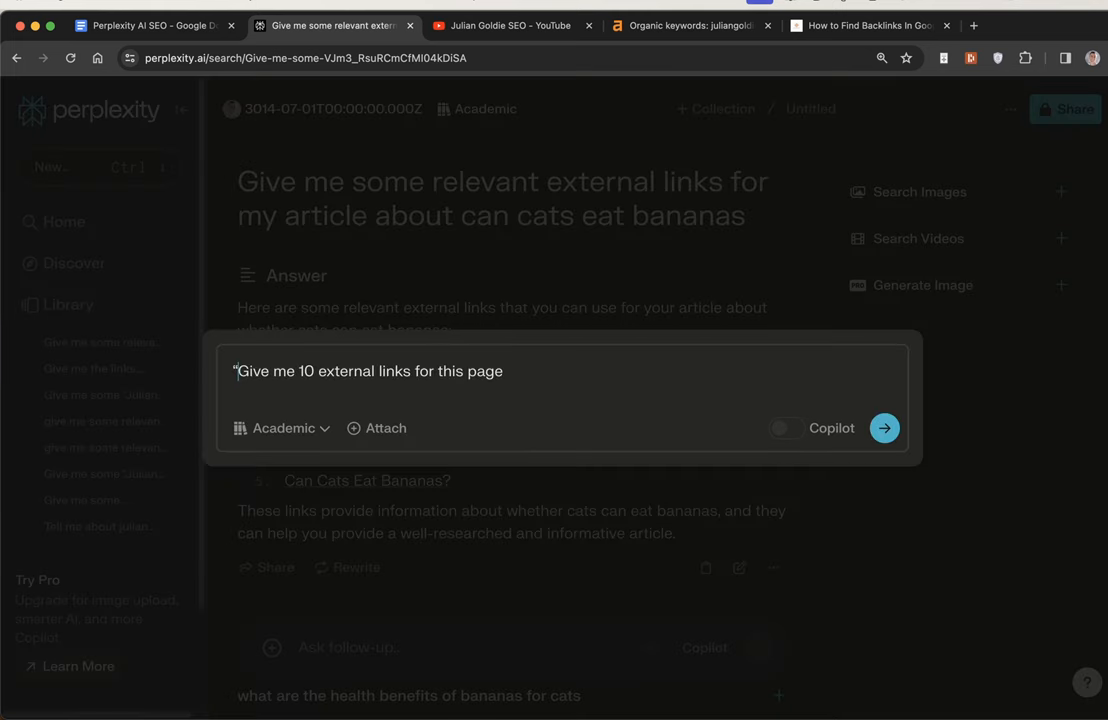
key("Delete")
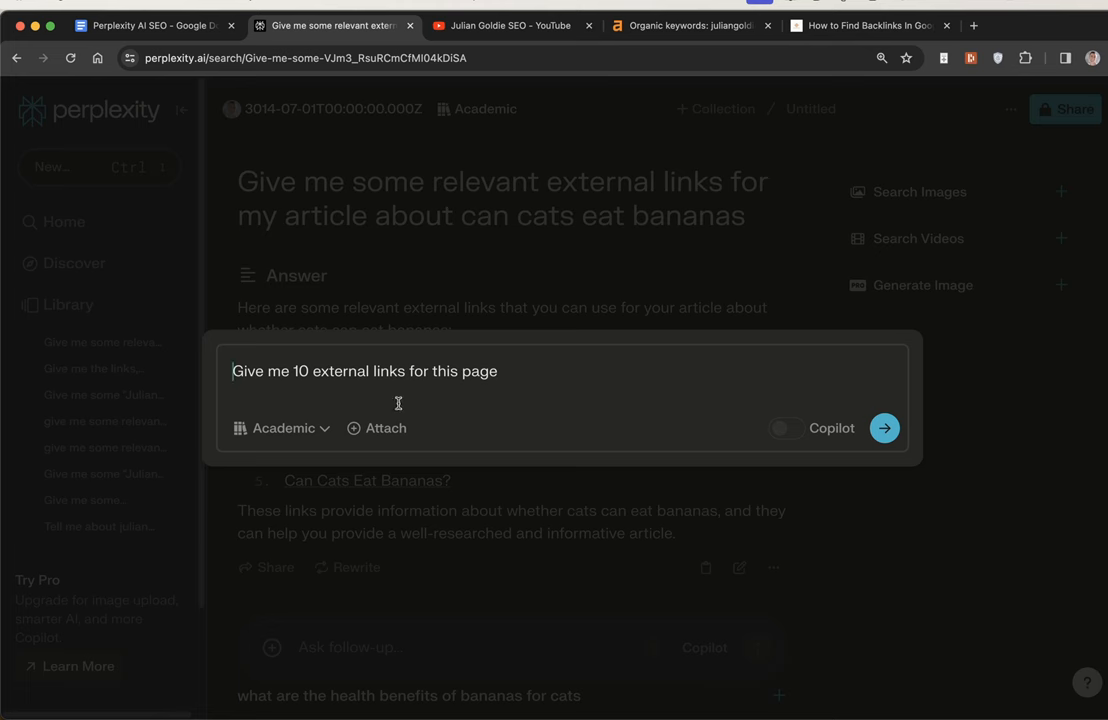
left_click(433, 386)
type("https://juliangoldie.com/how-to-find-backlinks-in-google-search/")
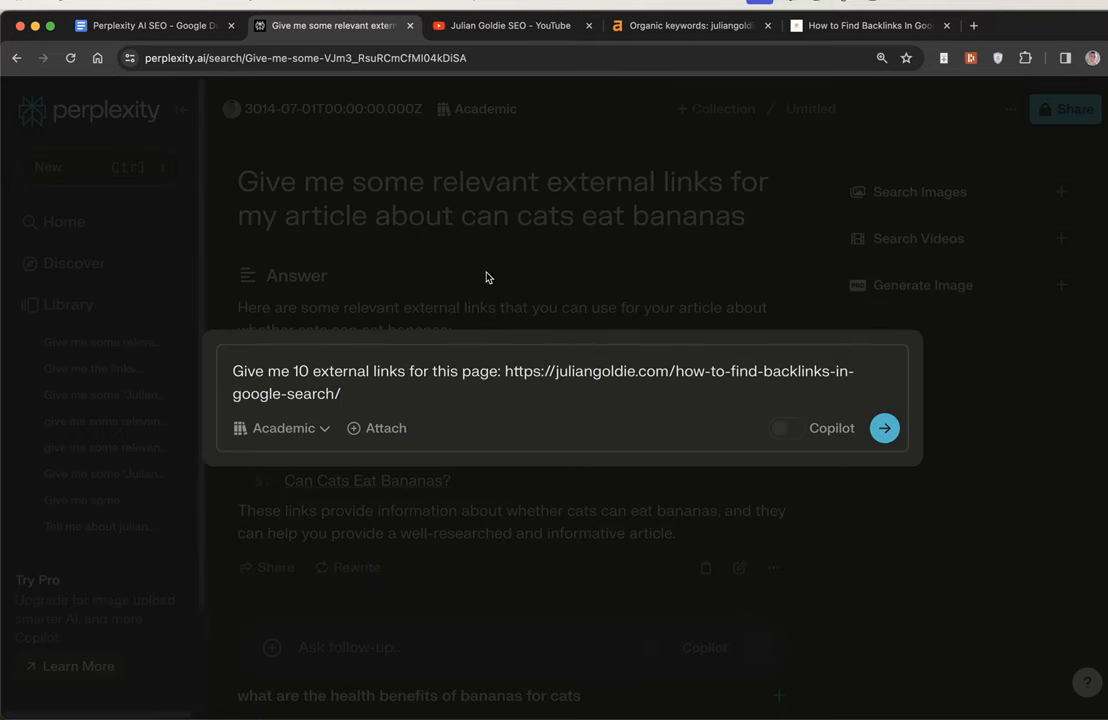
left_click(284, 428)
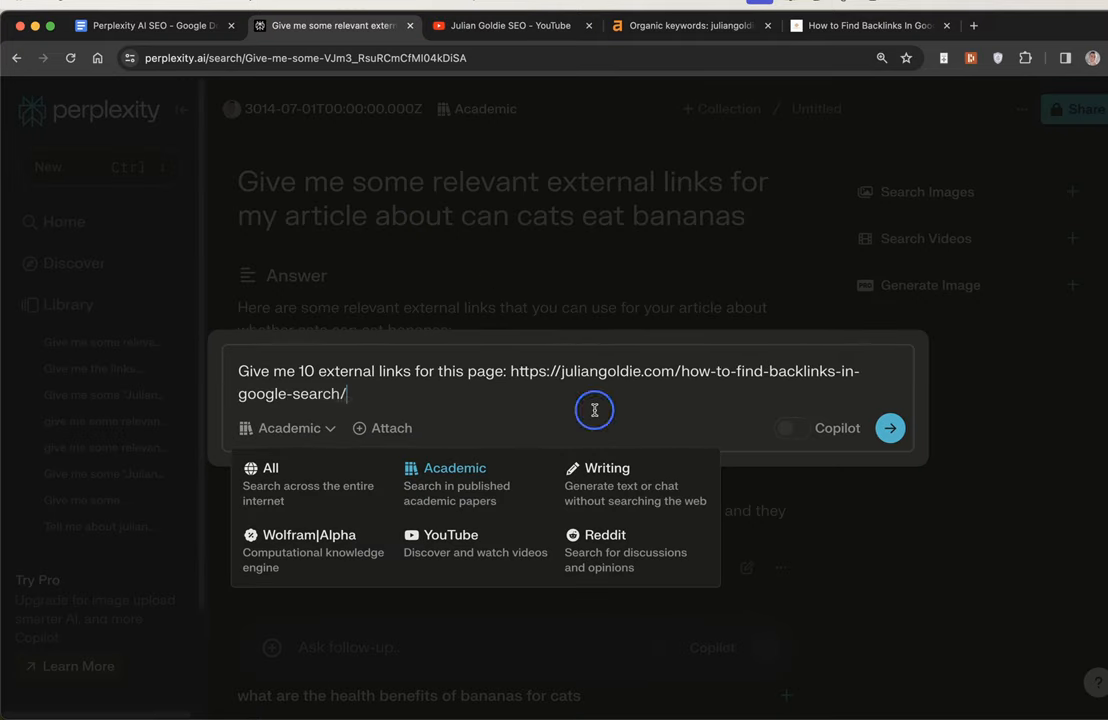
left_click(889, 428)
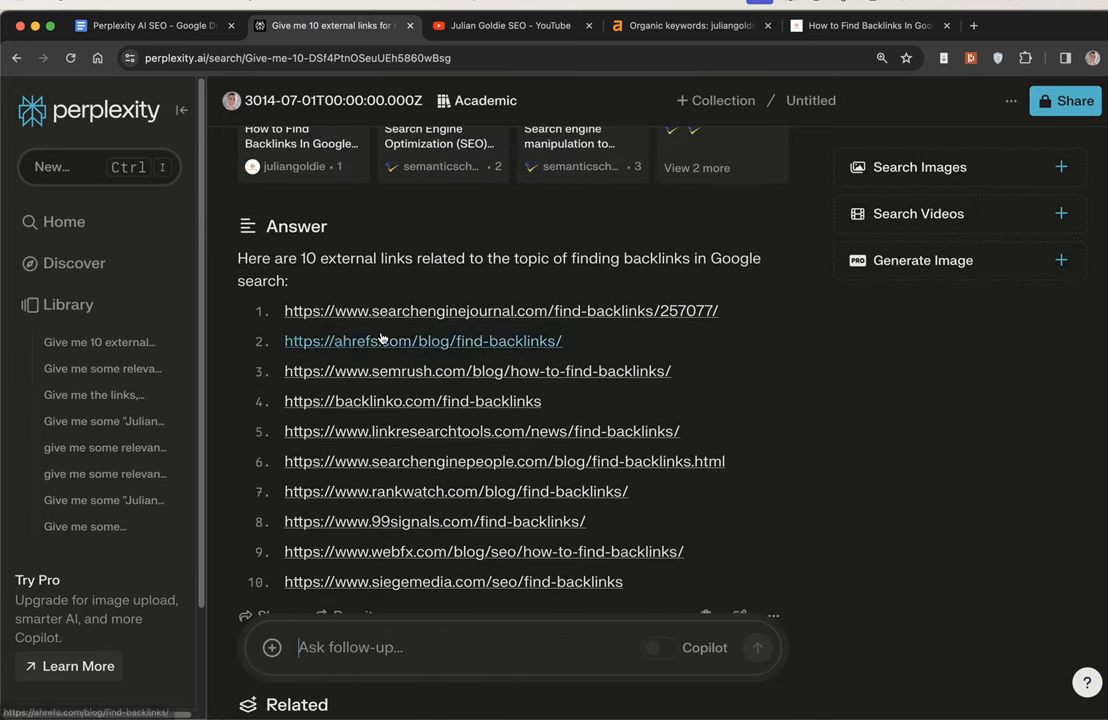
Review the numbered answer, highlighting the intro and links 1 through 4
left_click(236, 258)
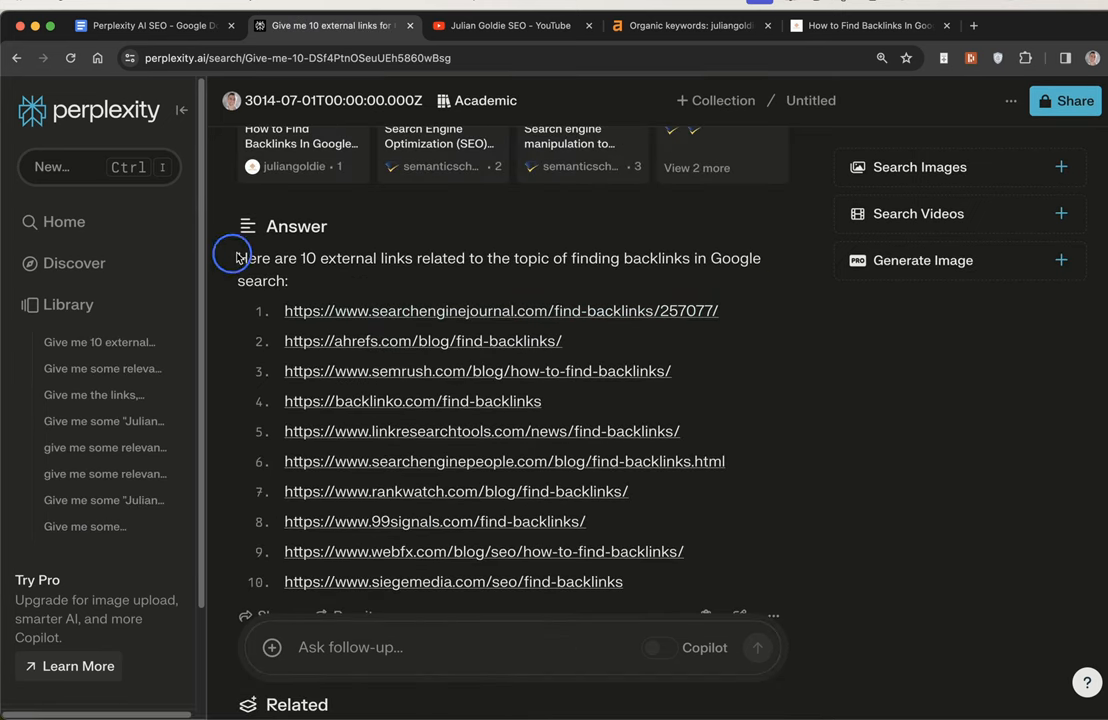
left_click_drag(236, 258, 796, 470)
left_click(258, 318)
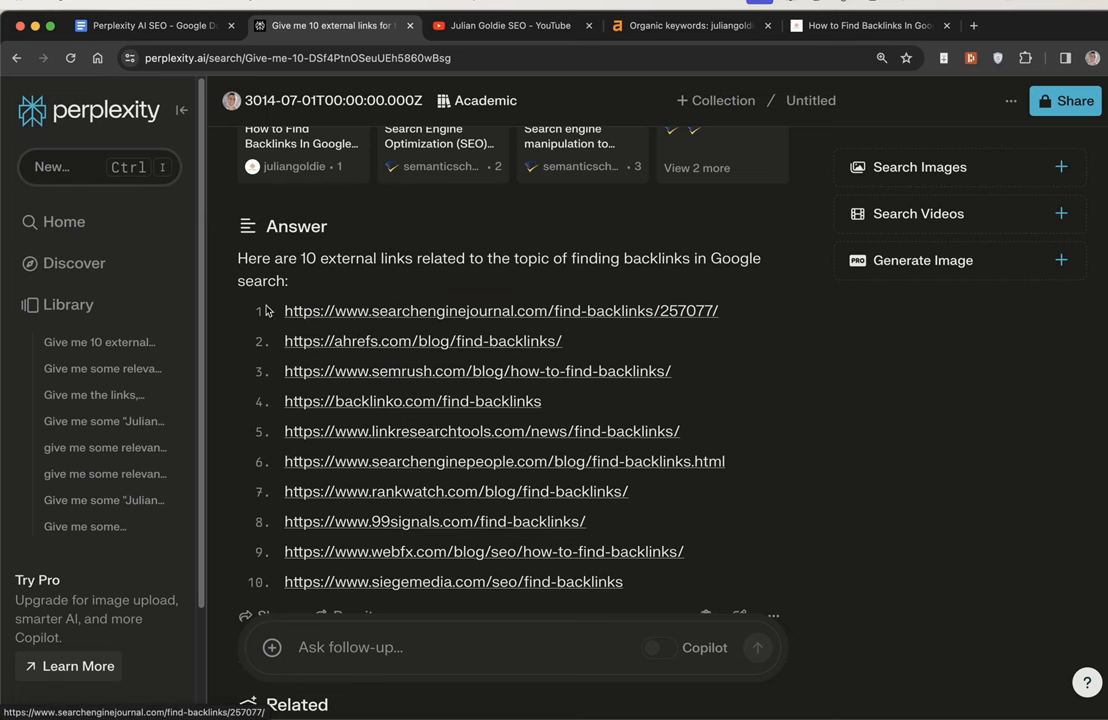
left_click_drag(266, 311, 595, 405)
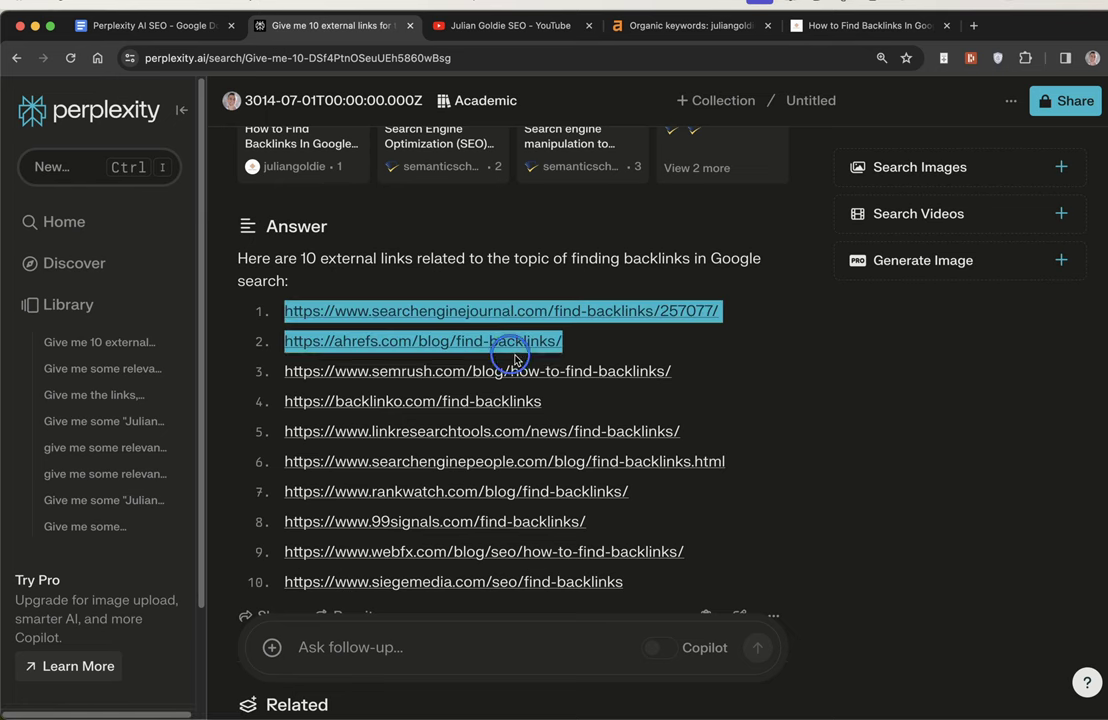
left_click(473, 268)
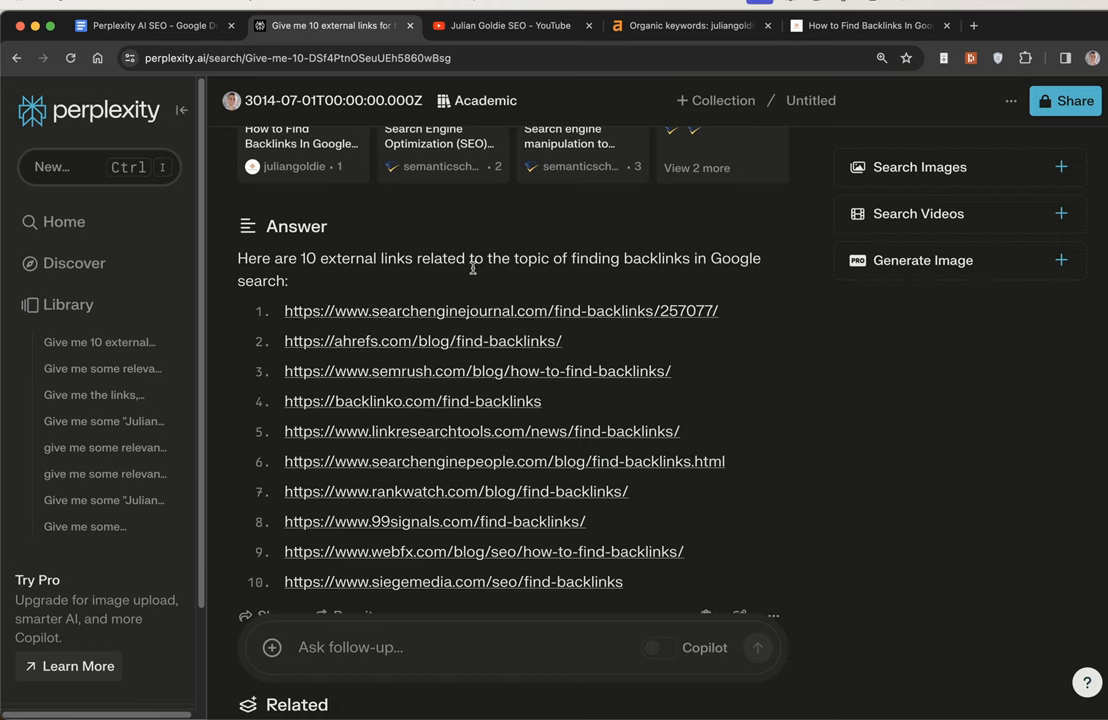
scroll(473, 268, "up", 5)
scroll(473, 268, "down", 8)
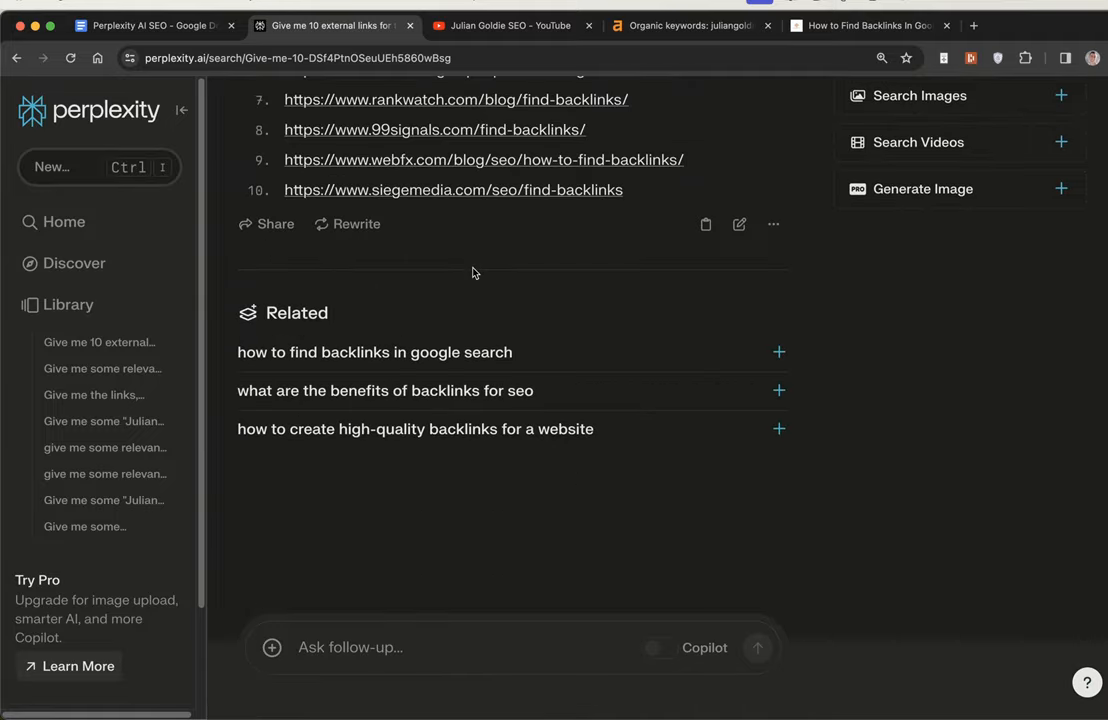
scroll(473, 268, "up", 8)
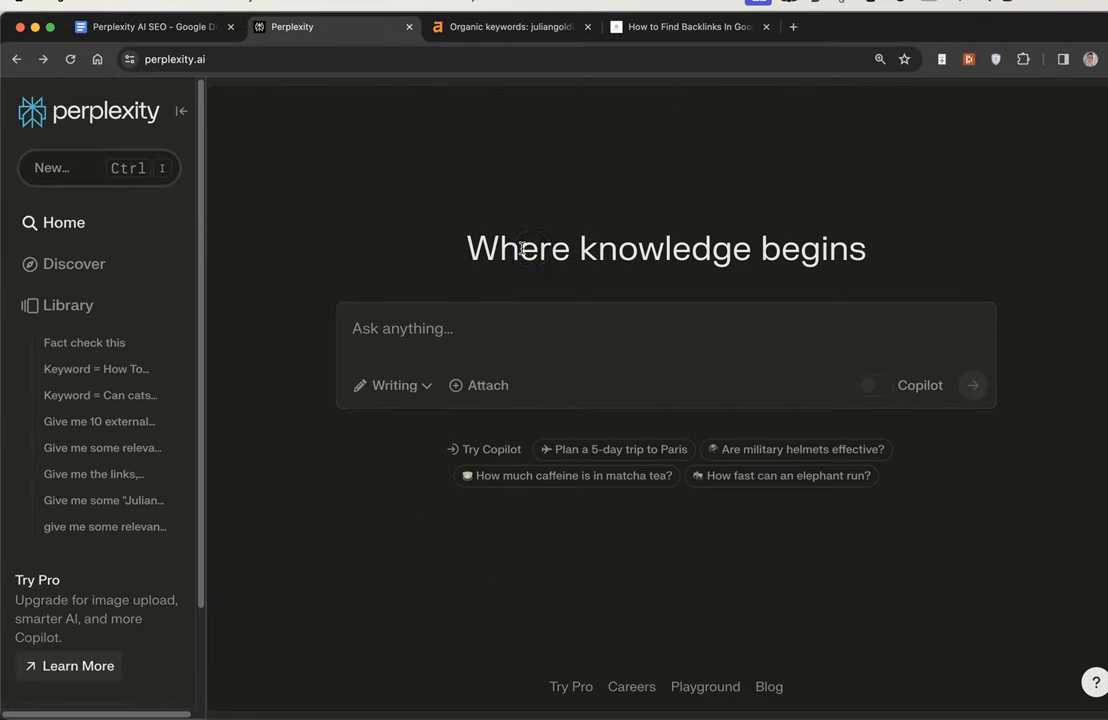
On the home page, ready a new question and look over the Writing focus options
left_click_drag(460, 215, 912, 252)
left_click(583, 180)
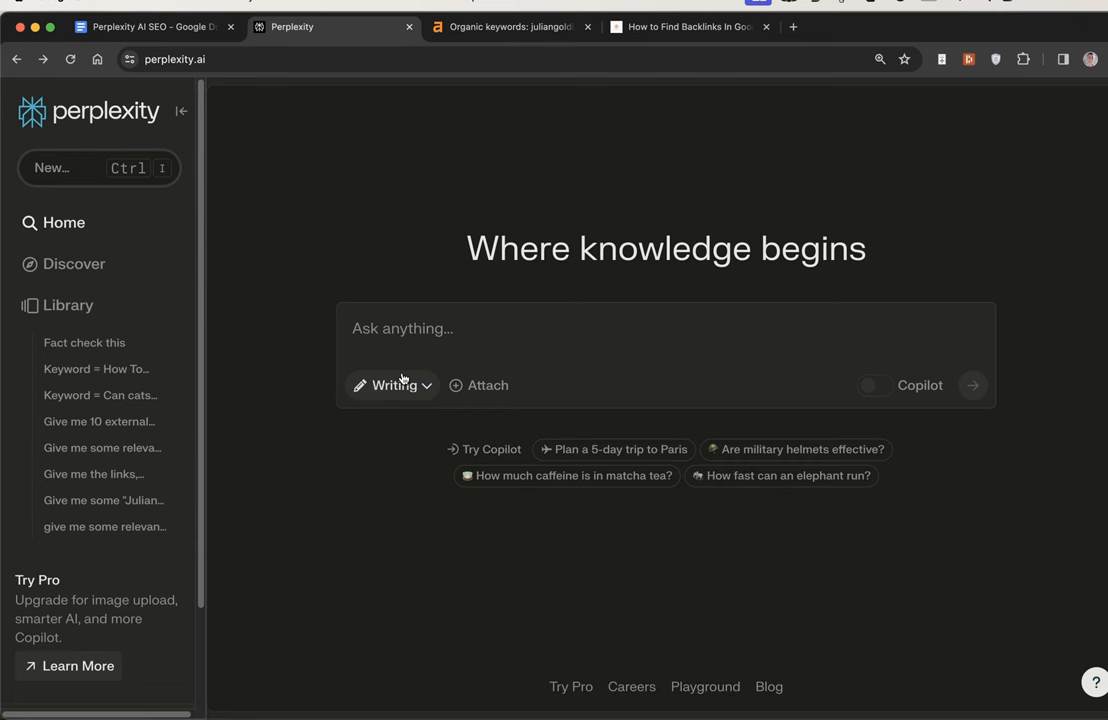
left_click(425, 329)
left_click(397, 385)
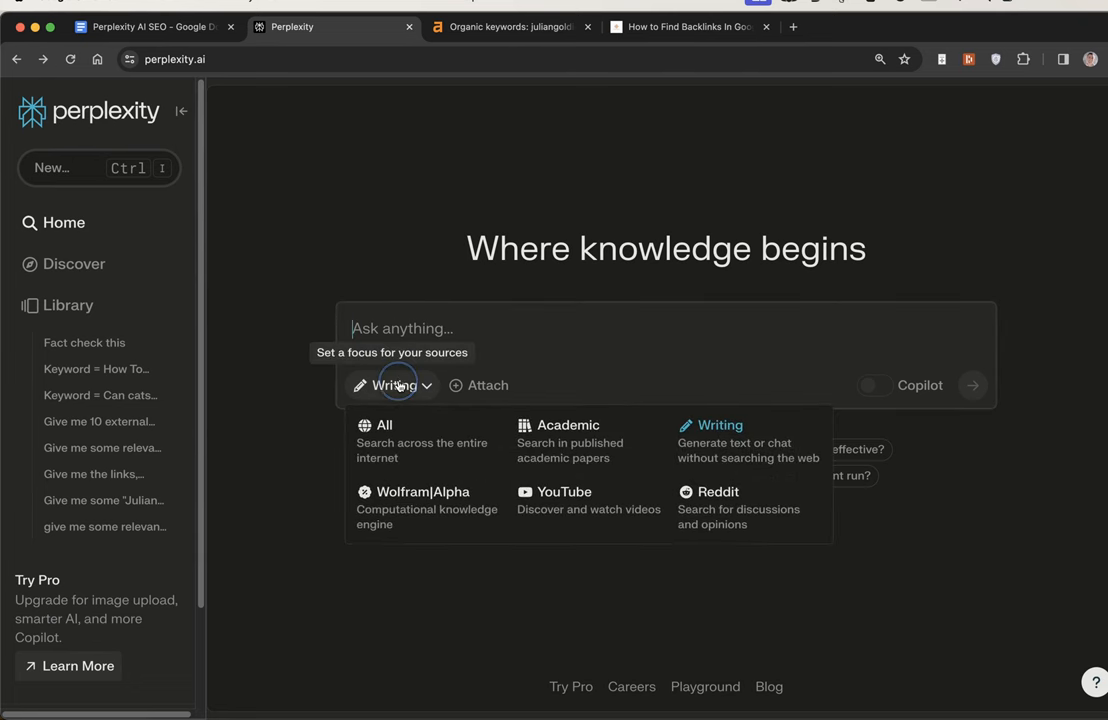
left_click(565, 328)
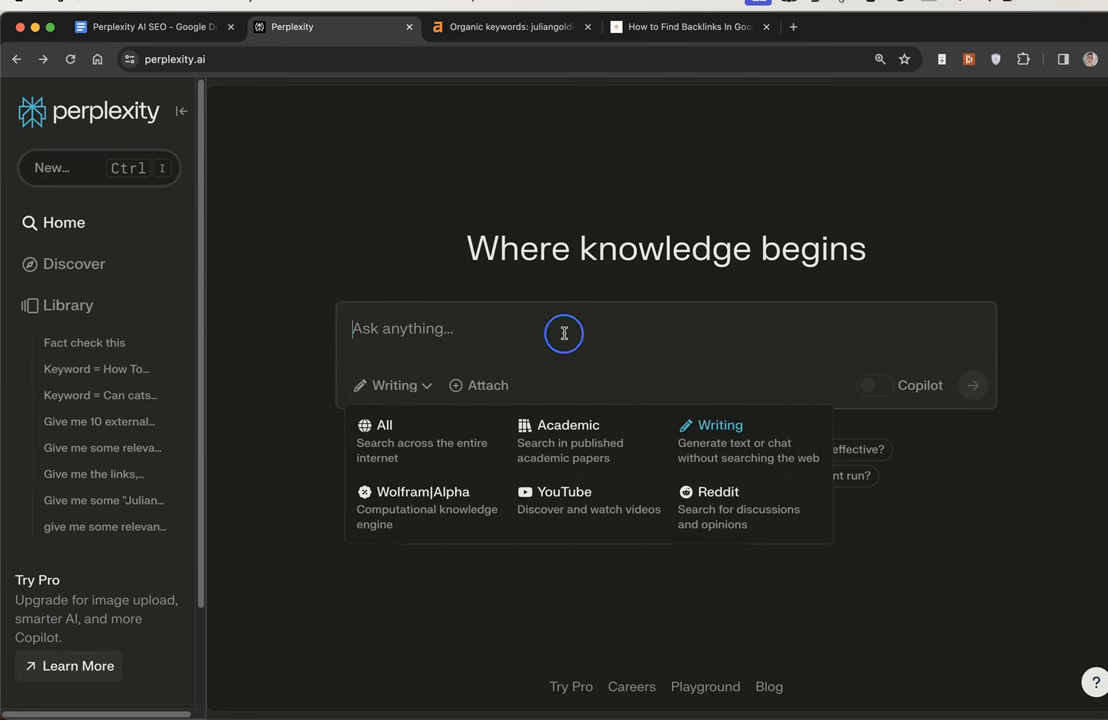
left_click(523, 235)
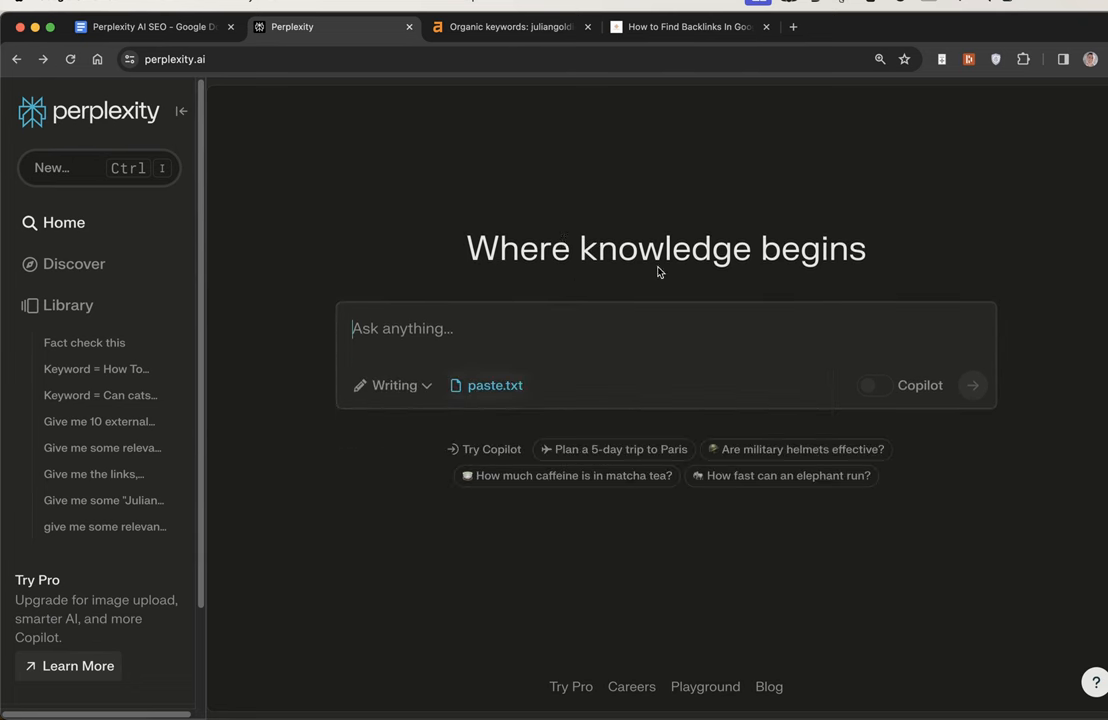
Check the backlinks article tab, highlight its title How To Find Backlinks In Google Search, return to Perplexity
key("super+4")
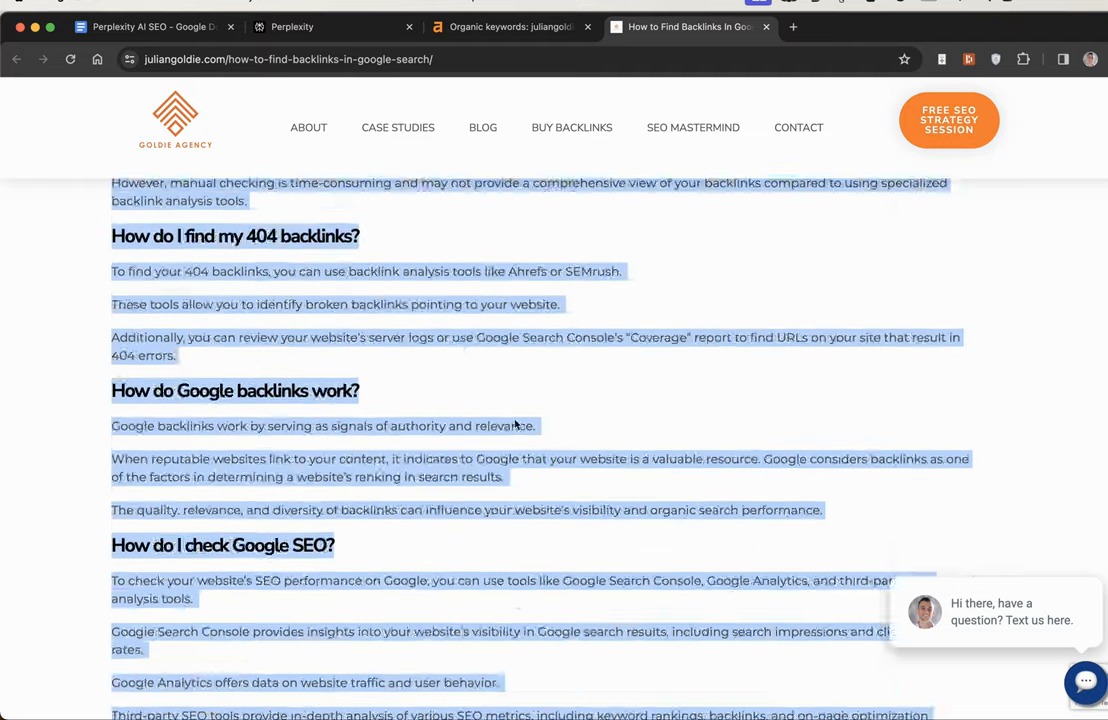
scroll(520, 350, "up", 10)
key("super+3")
key("super+2")
key("super+4")
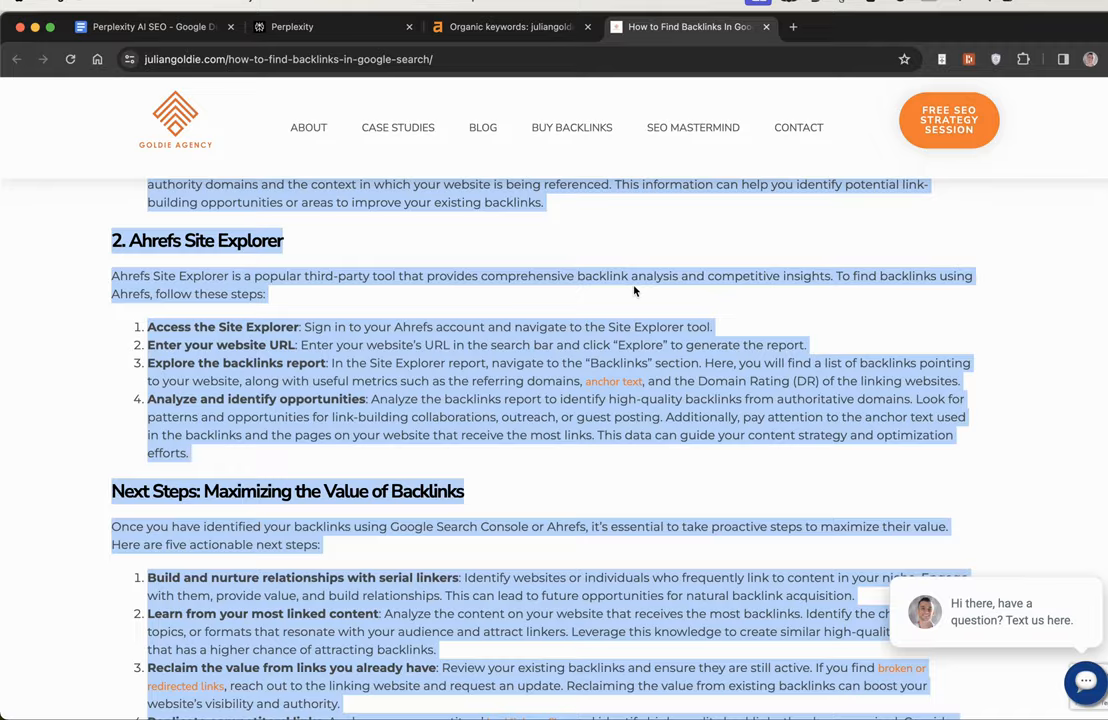
scroll(440, 250, "up", 15)
scroll(437, 242, "up", 15)
scroll(437, 242, "up", 5)
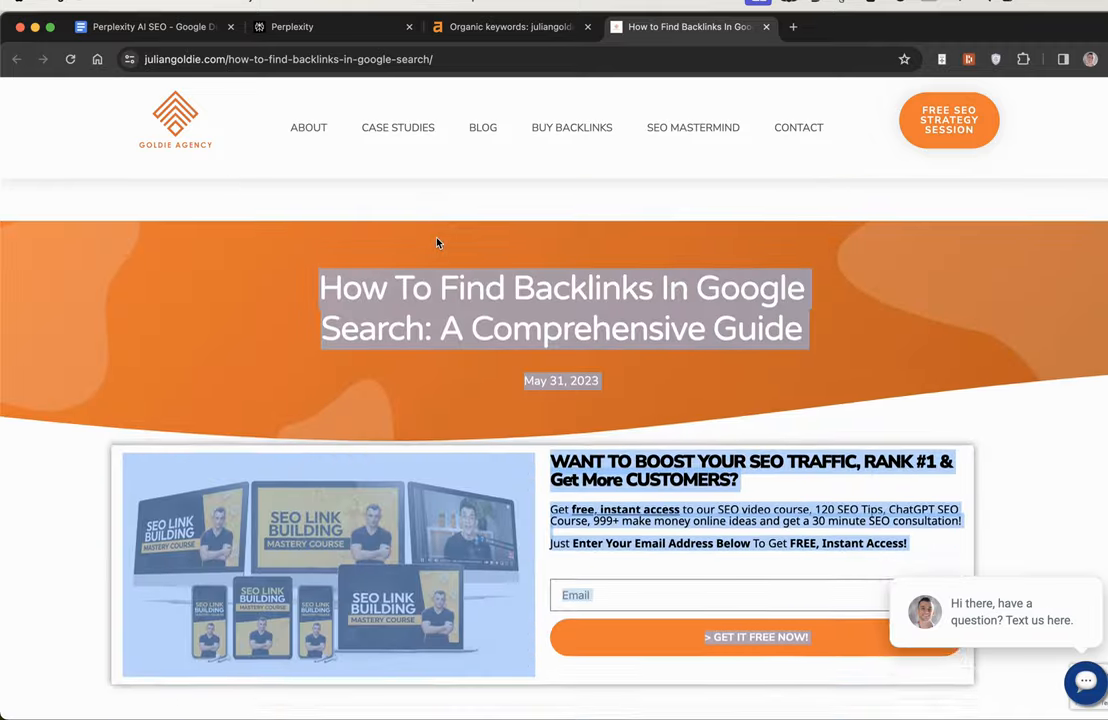
left_click(437, 242)
left_click_drag(318, 260, 427, 300)
key("super+2")
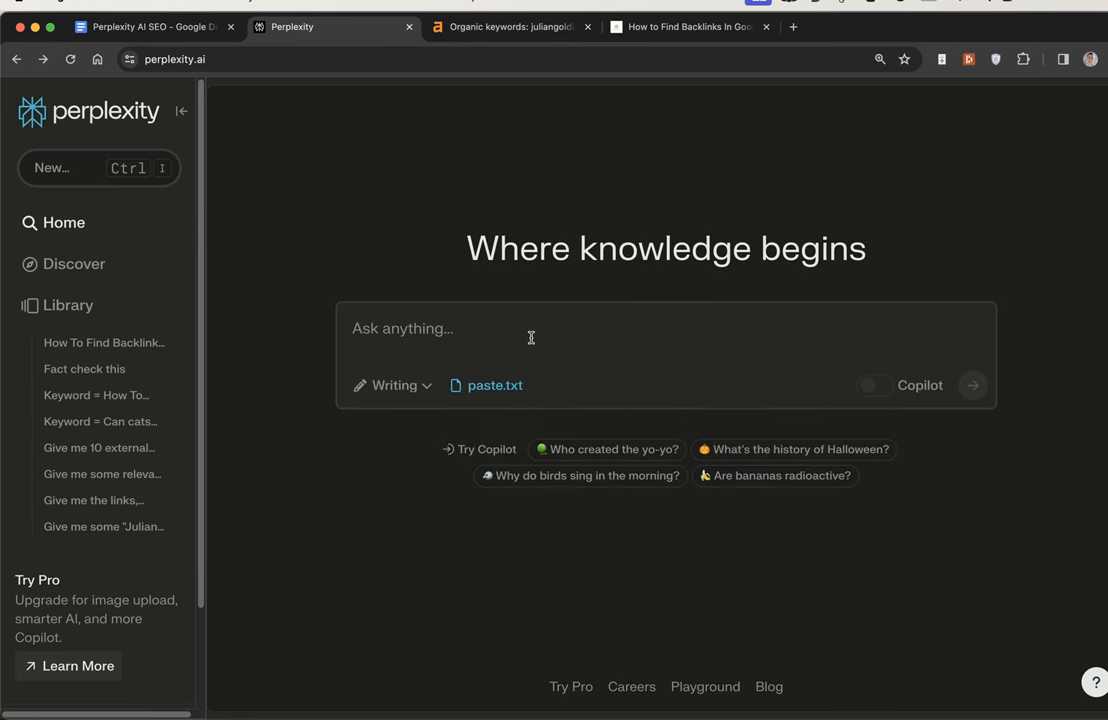
type("Fact che")
type("ck this")
Send the fact-check request, read the verdict that the link: operator claim is correct, start a new thread
key("Return")
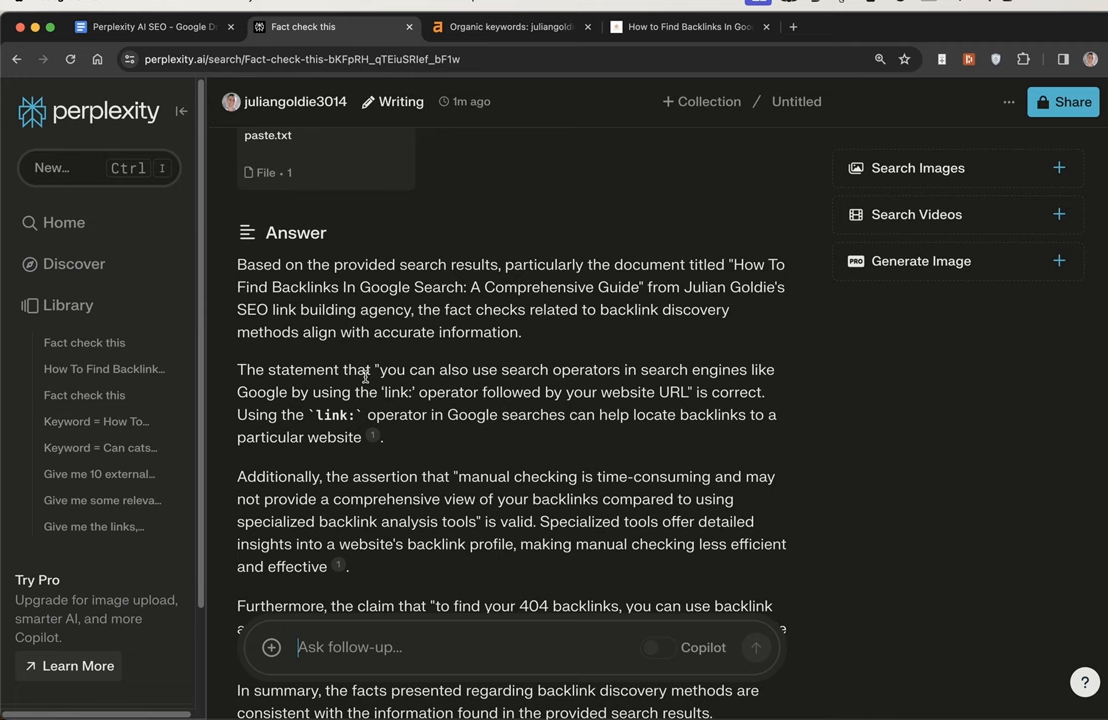
scroll(352, 389, "up", 2)
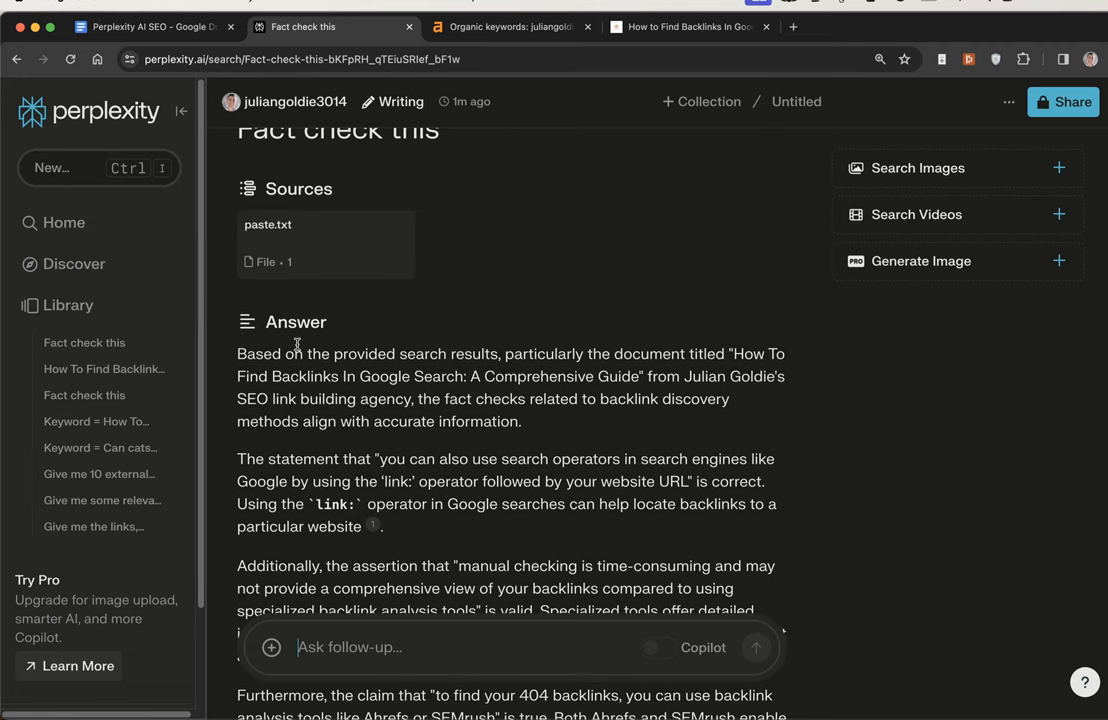
scroll(297, 345, "up", 1)
scroll(355, 276, "down", 4)
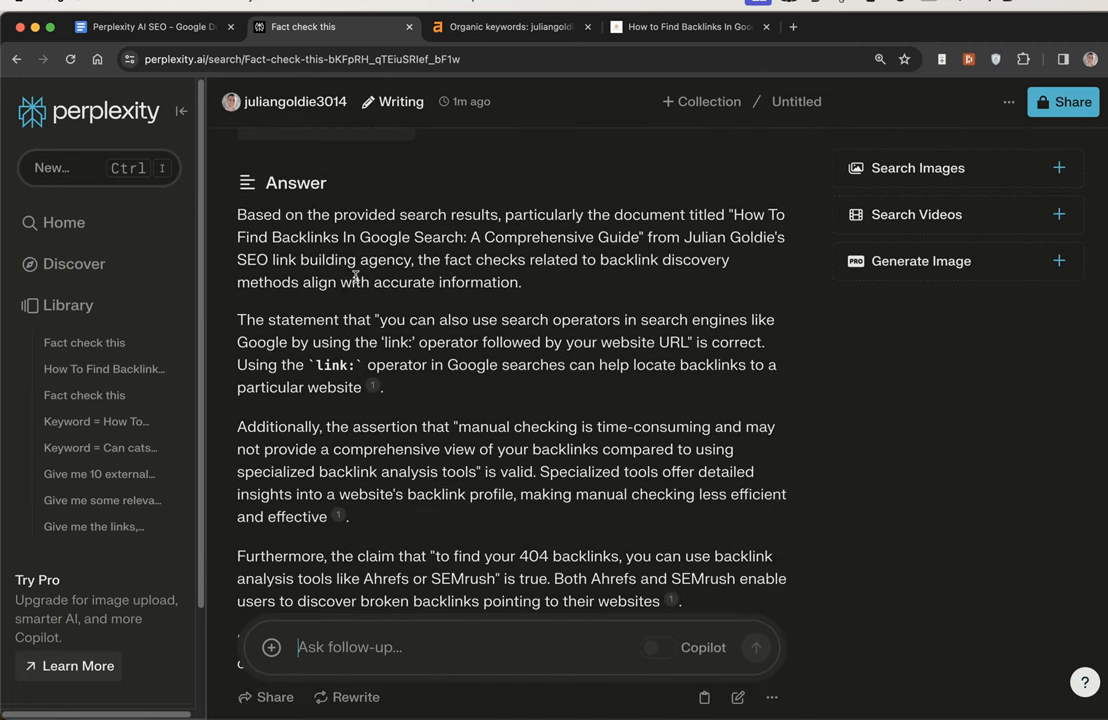
left_click_drag(237, 214, 340, 214)
scroll(244, 238, "down", 2)
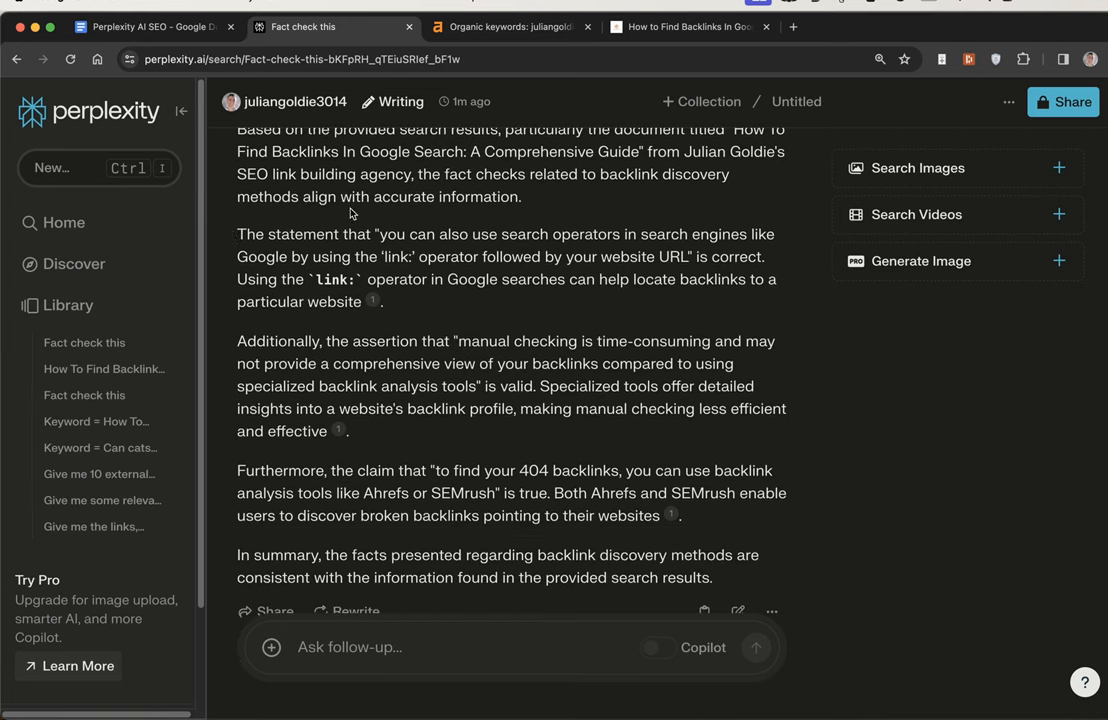
left_click_drag(377, 234, 452, 257)
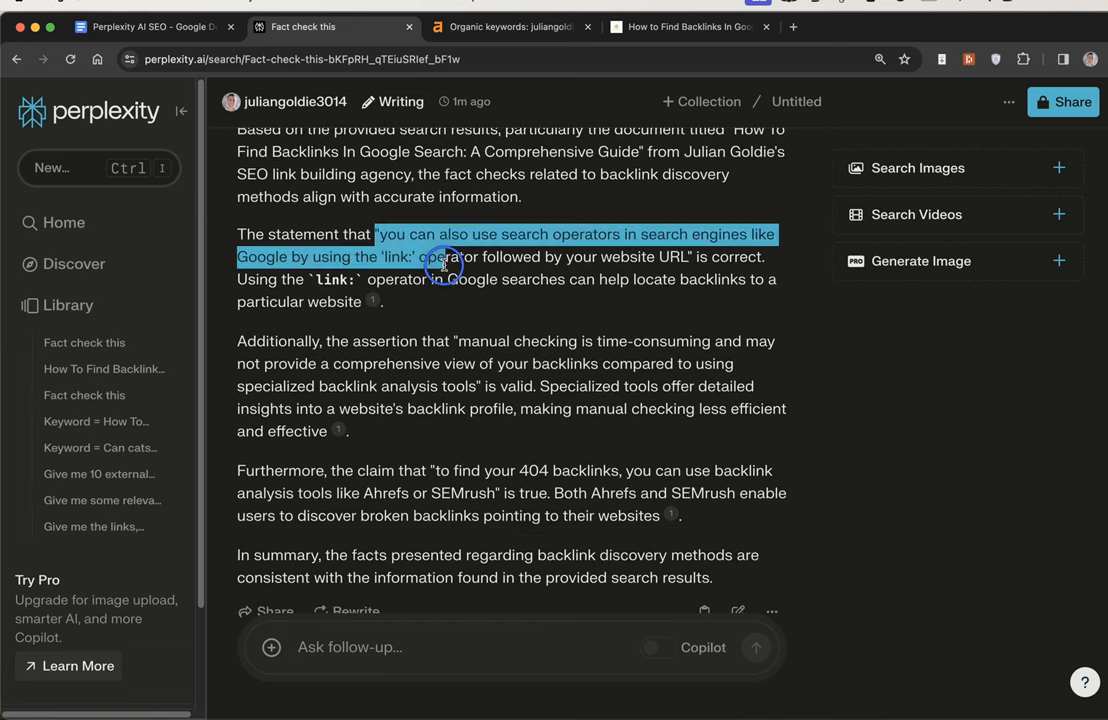
left_click(769, 259)
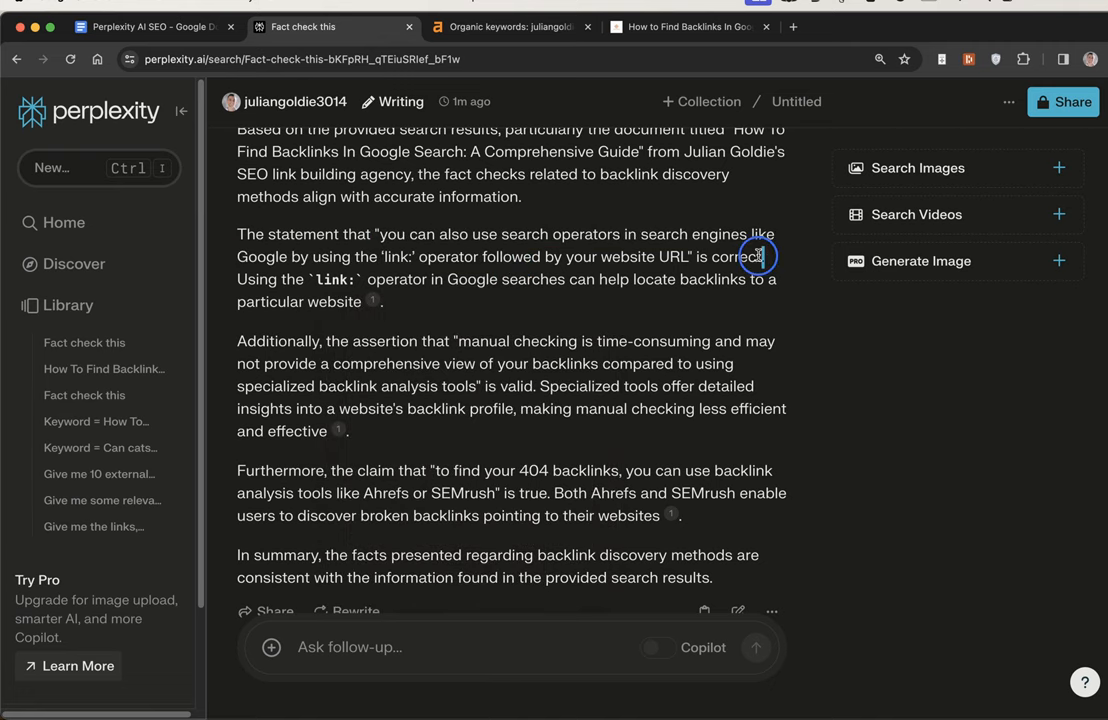
left_click_drag(767, 257, 686, 257)
scroll(247, 280, "down", 2)
left_click(686, 365)
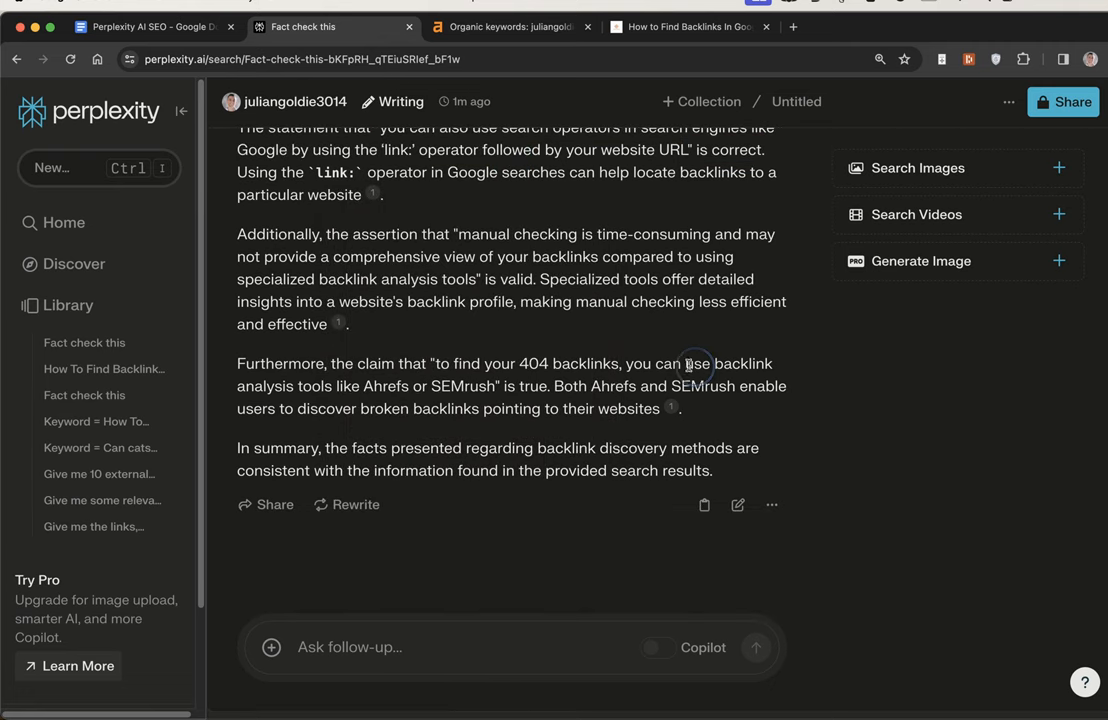
scroll(465, 472, "up", 1)
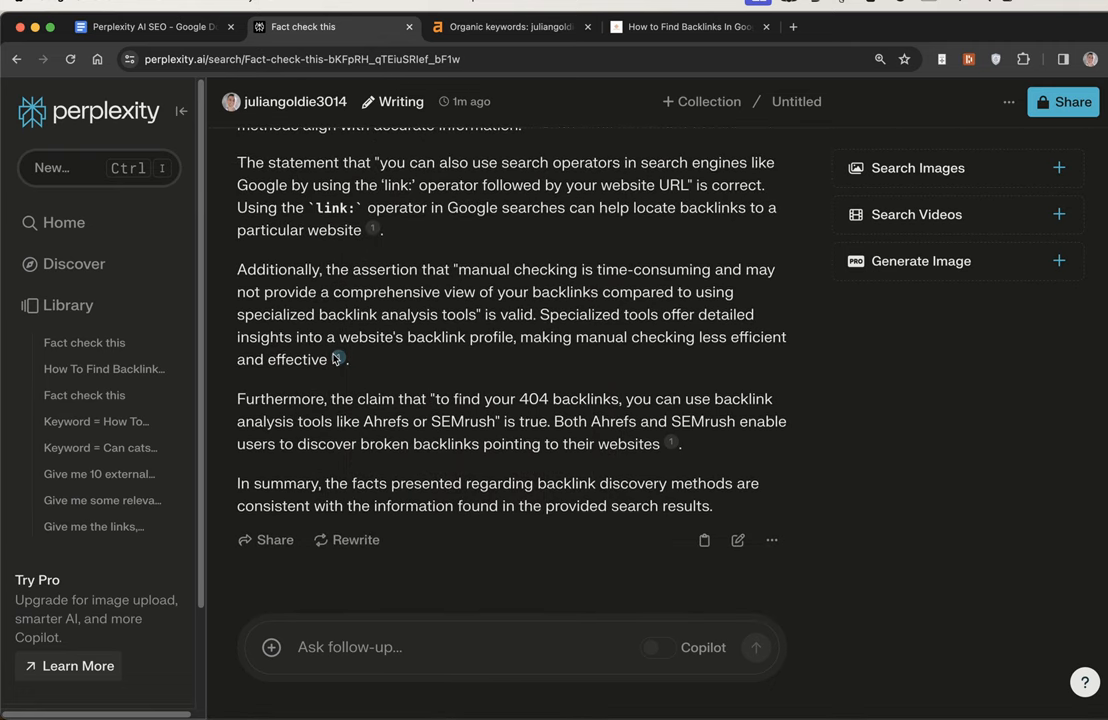
scroll(460, 400, "up", 5)
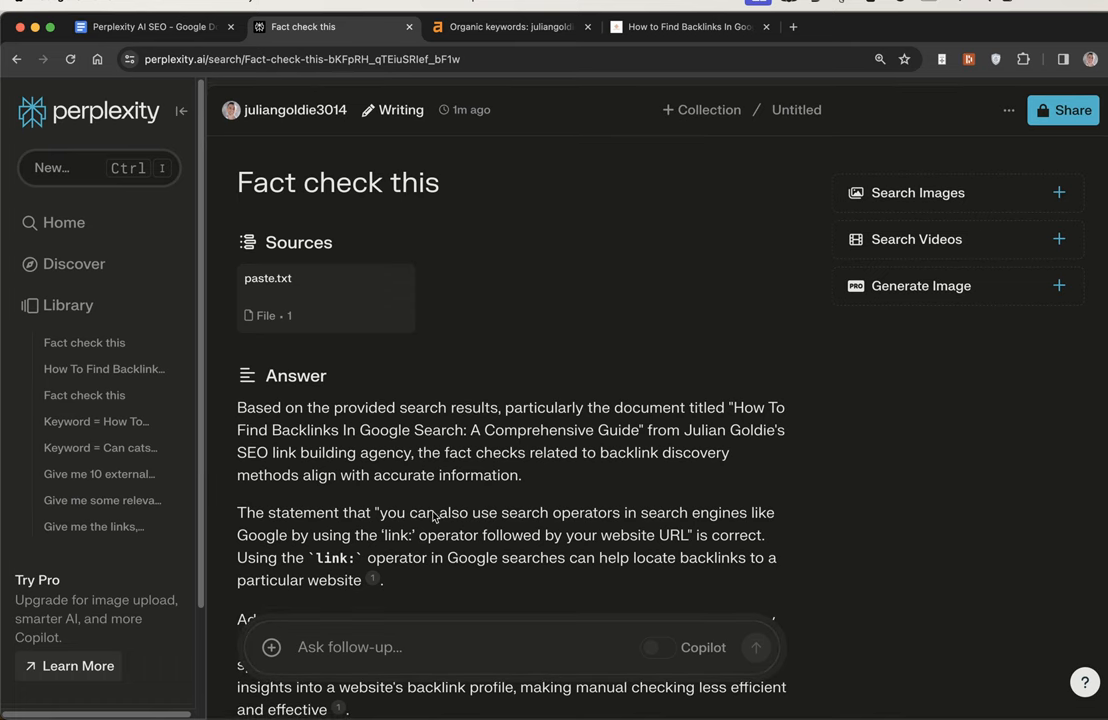
scroll(434, 515, "down", 5)
scroll(450, 530, "up", 5)
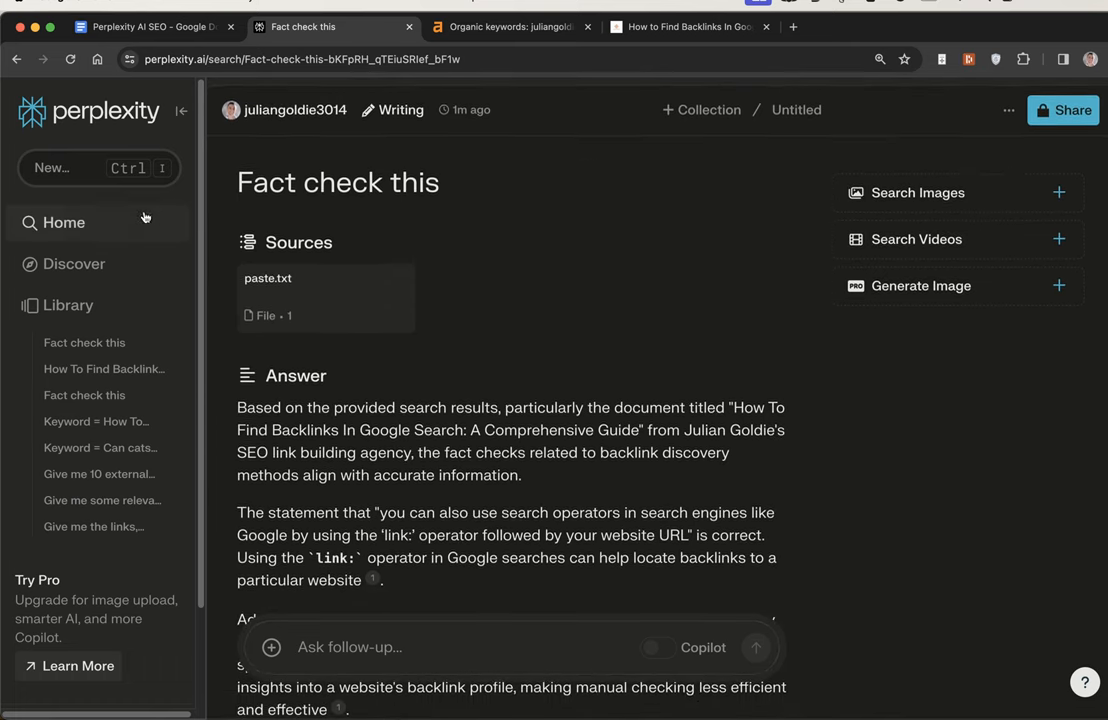
left_click(110, 168)
left_click(475, 288)
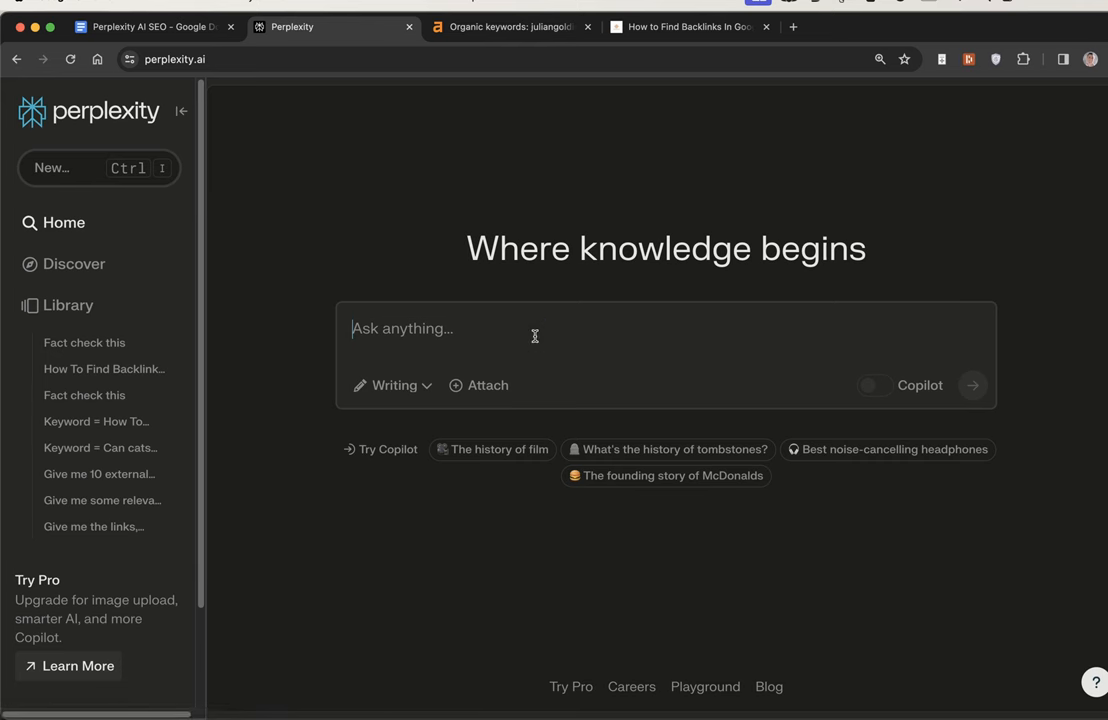
type("Statistics on SEO")
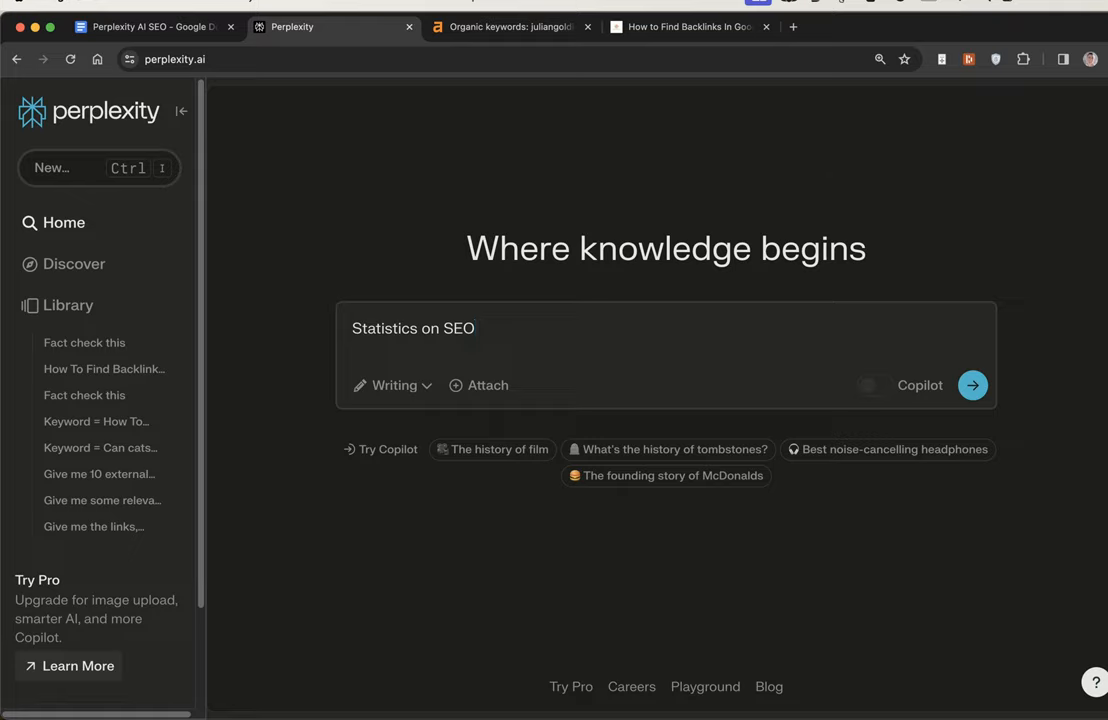
key("Return")
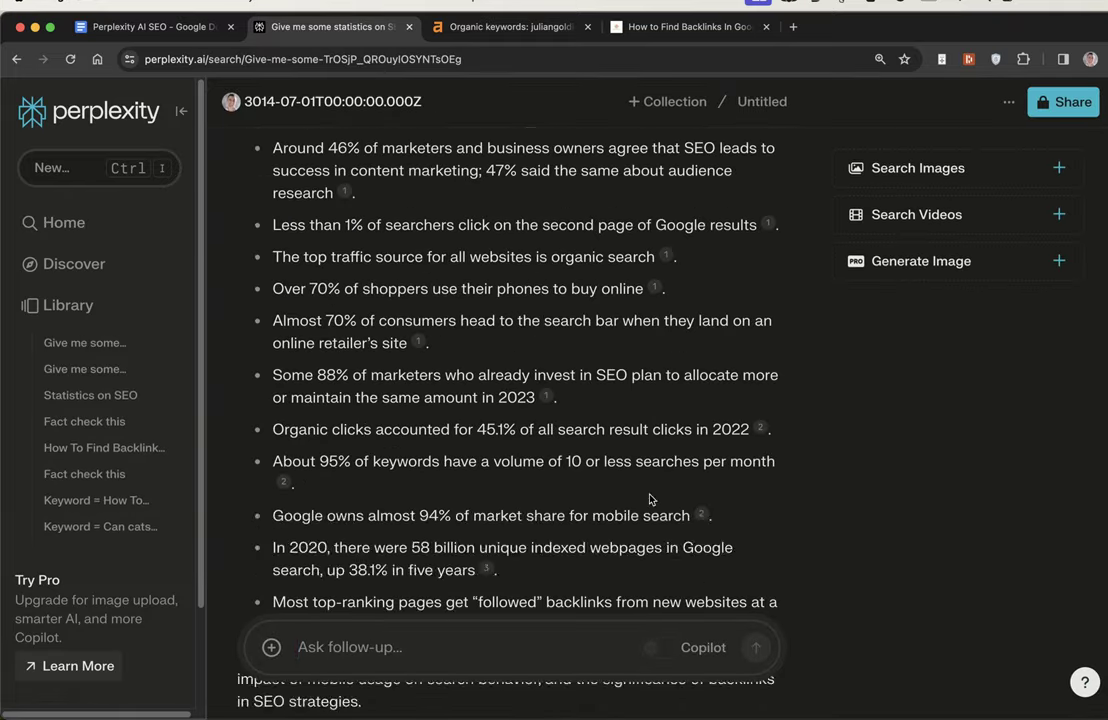
scroll(338, 378, "up", 5)
scroll(338, 378, "down", 2)
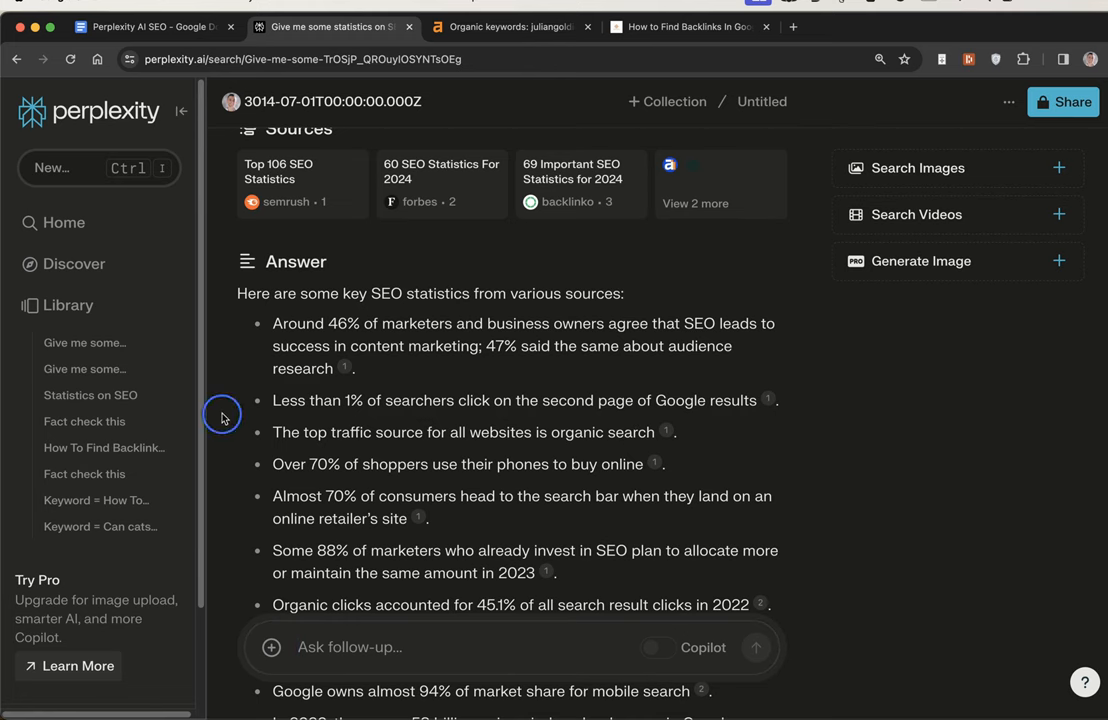
scroll(322, 348, "down", 1)
triple_click(322, 310)
left_click(336, 312)
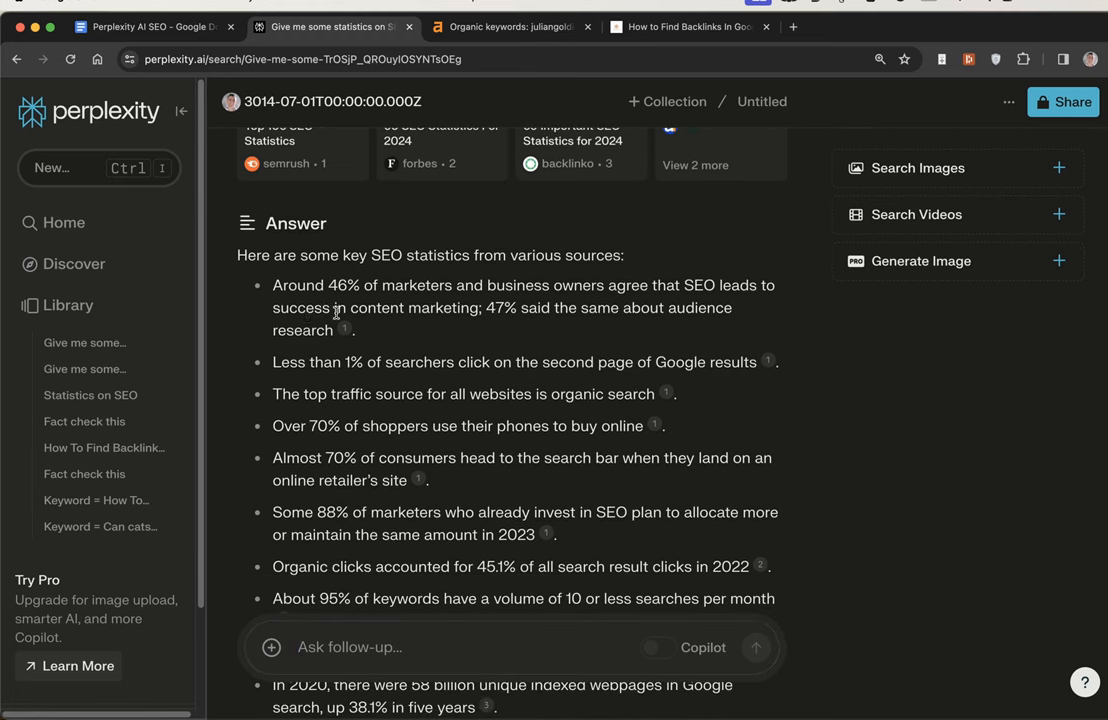
scroll(340, 380, "down", 3)
scroll(340, 380, "down", 2)
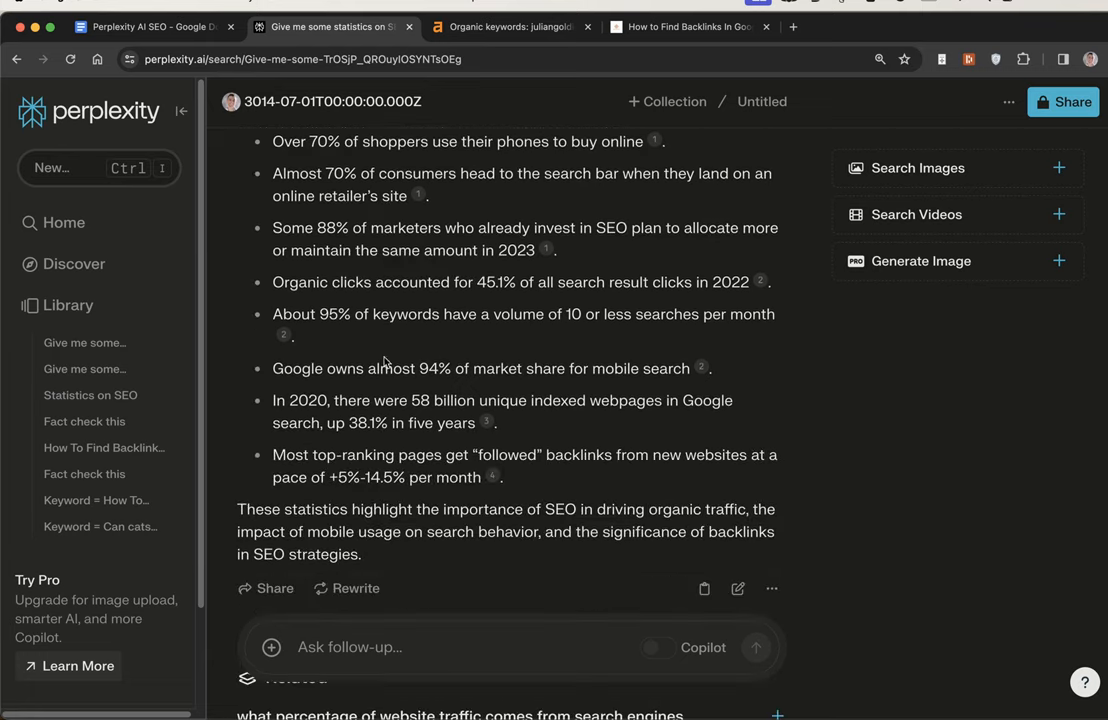
left_click(680, 26)
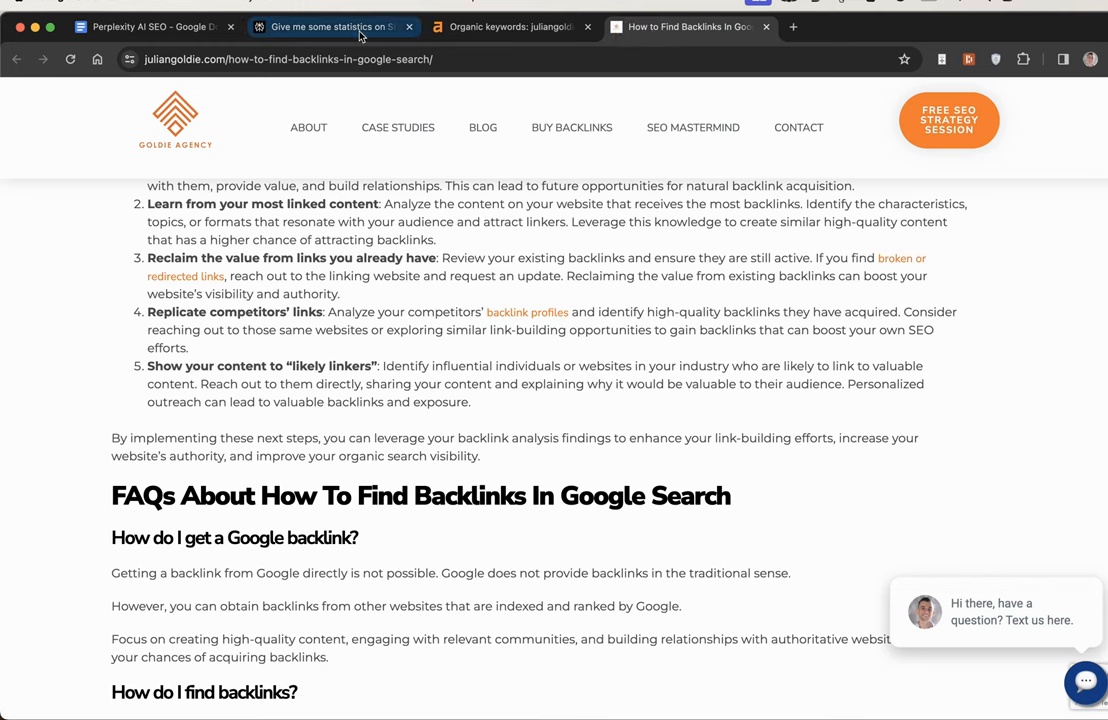
left_click(310, 26)
scroll(667, 482, "up", 5)
scroll(667, 482, "up", 3)
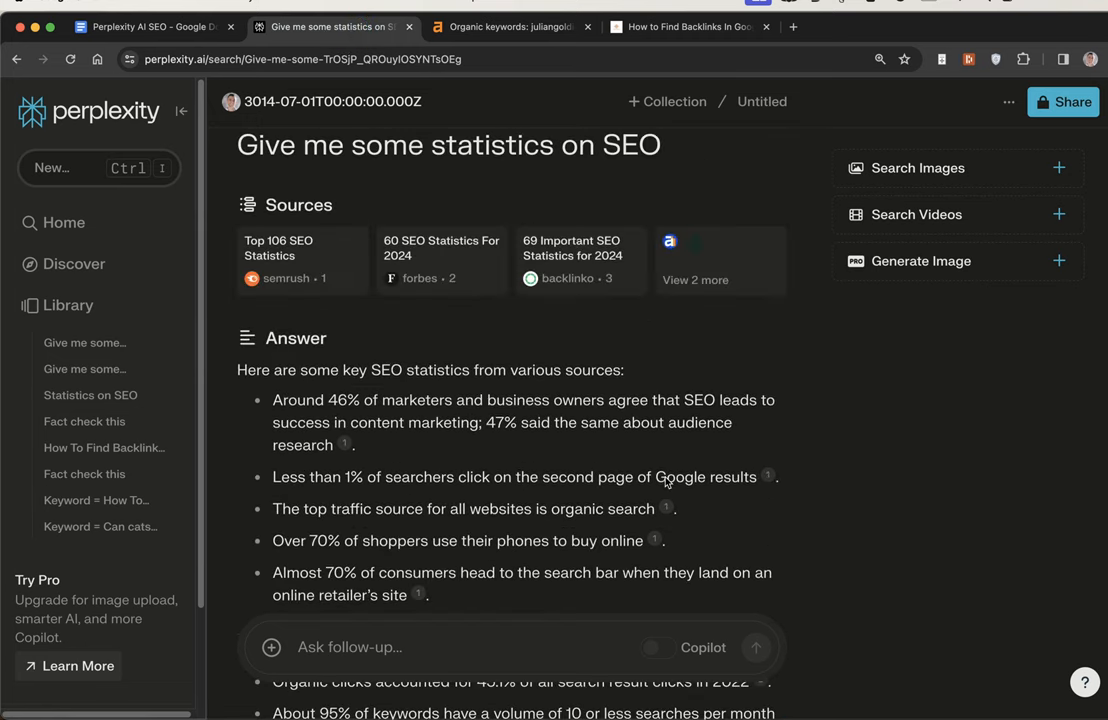
scroll(667, 482, "down", 10)
scroll(667, 482, "down", 3)
scroll(667, 482, "up", 3)
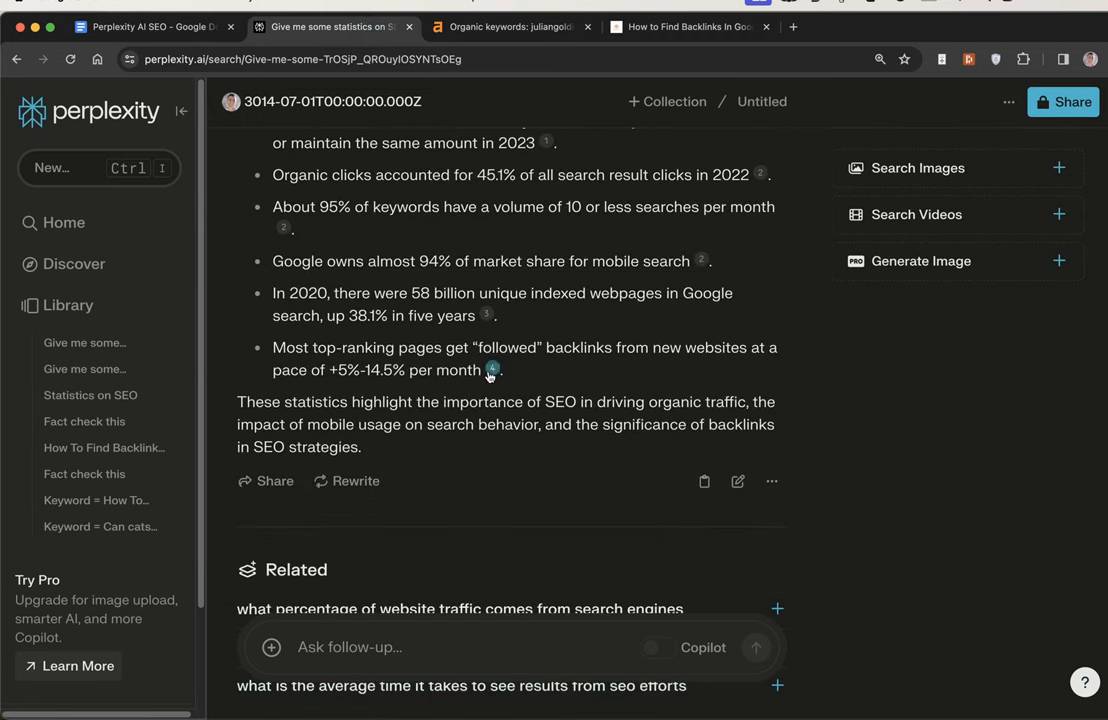
scroll(628, 327, "down", 1)
scroll(628, 327, "up", 1)
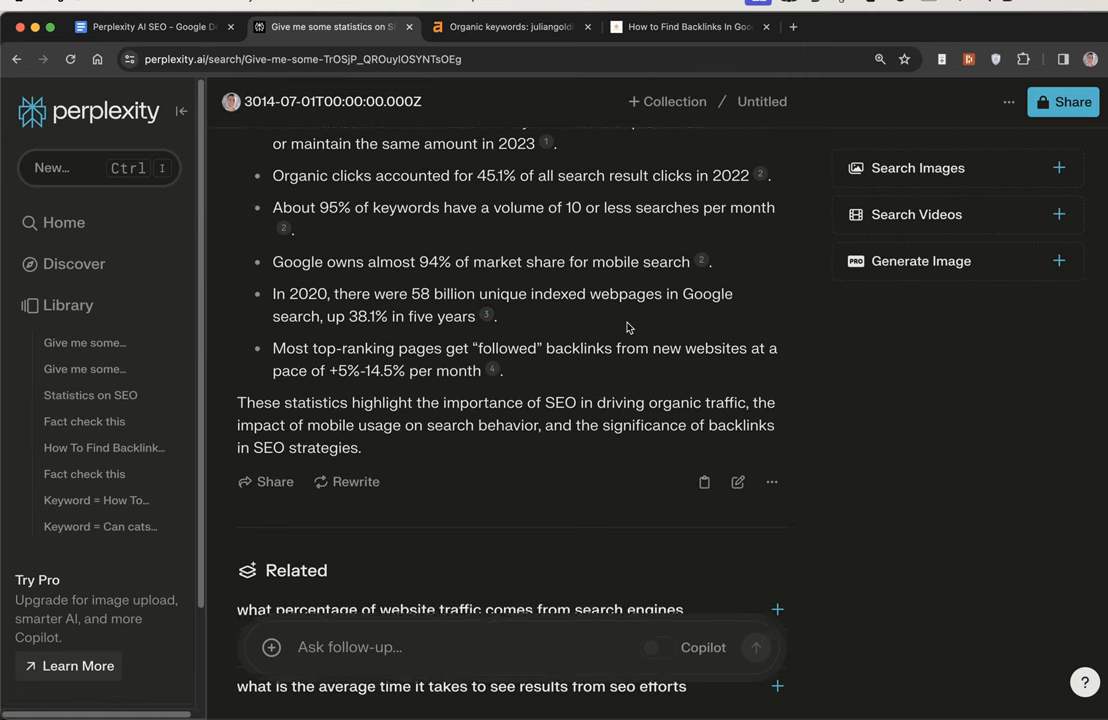
scroll(628, 327, "up", 1)
scroll(628, 327, "up", 1)
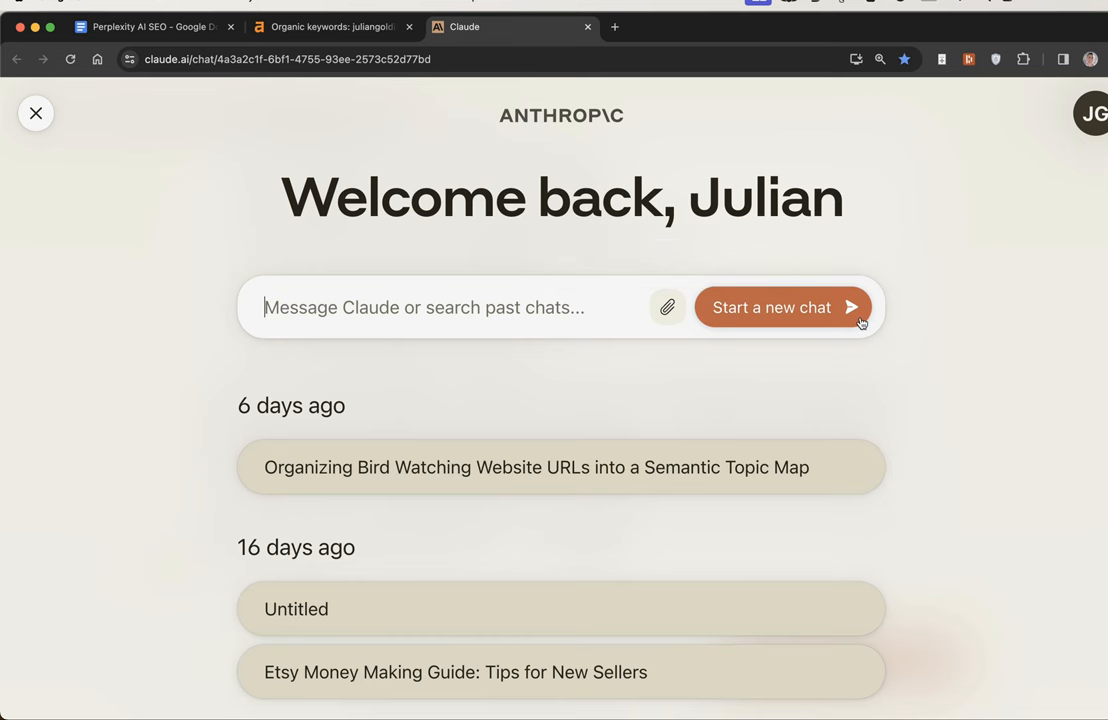
Start a new empty Claude chat and switch to the Perplexity AI SEO Google Doc
left_click(784, 308)
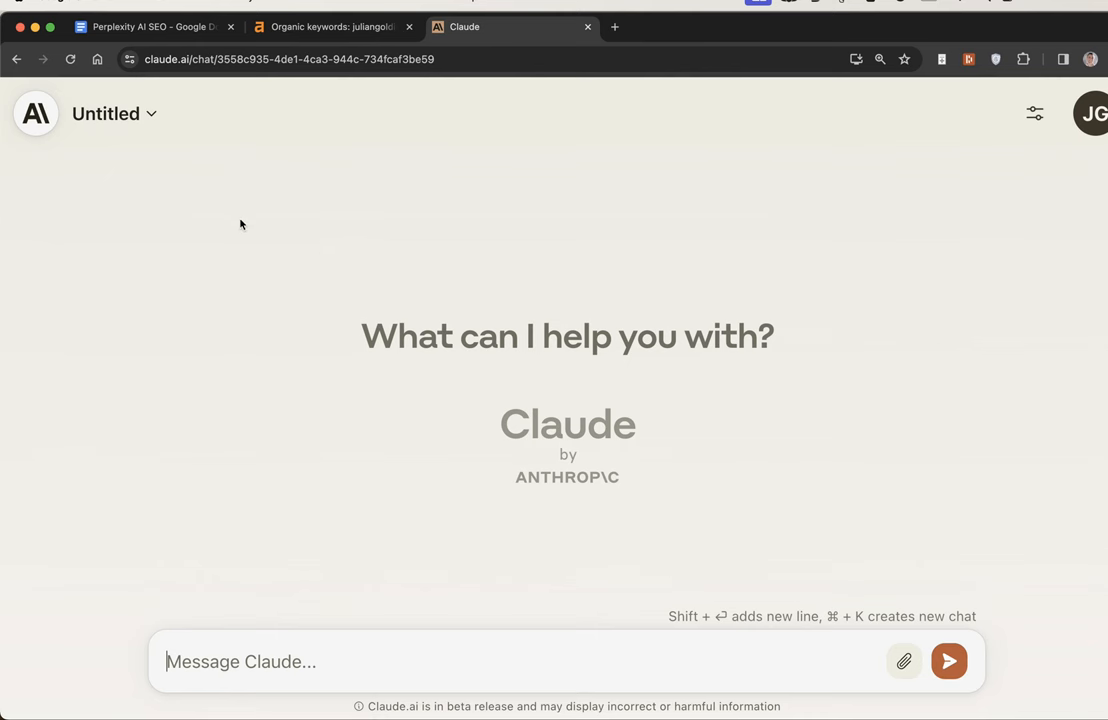
left_click(329, 314)
left_click(732, 450)
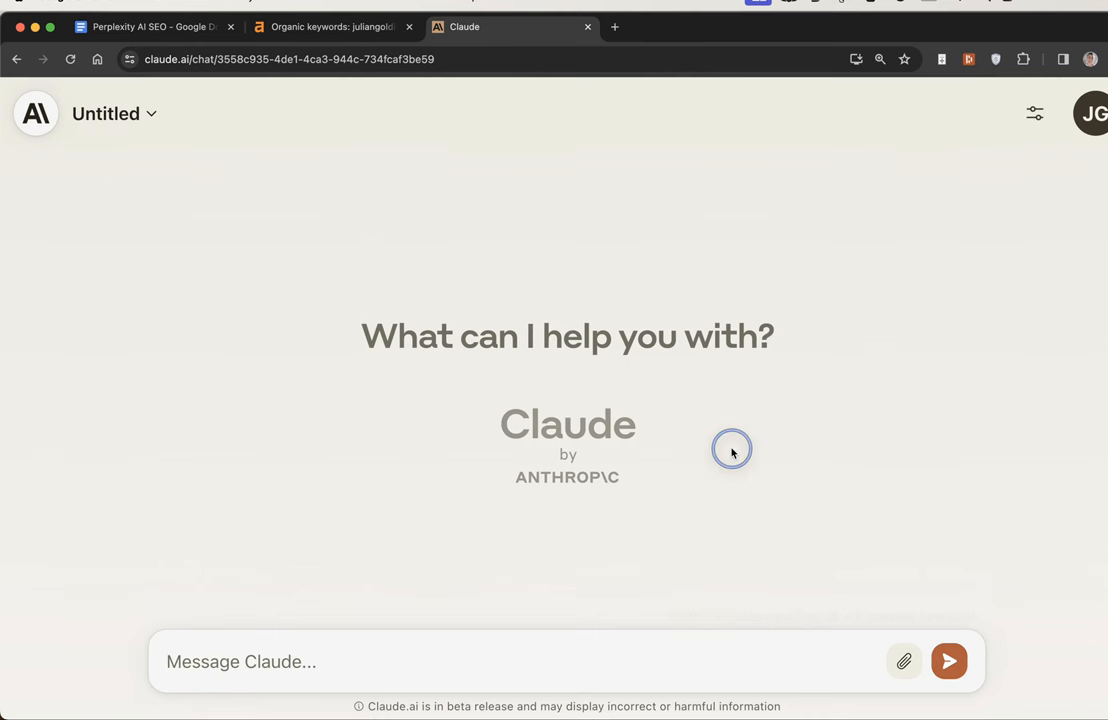
left_click(150, 26)
Make a first selection from the Humanizing Content Prompt heading through the engagement paragraph
left_click(385, 469)
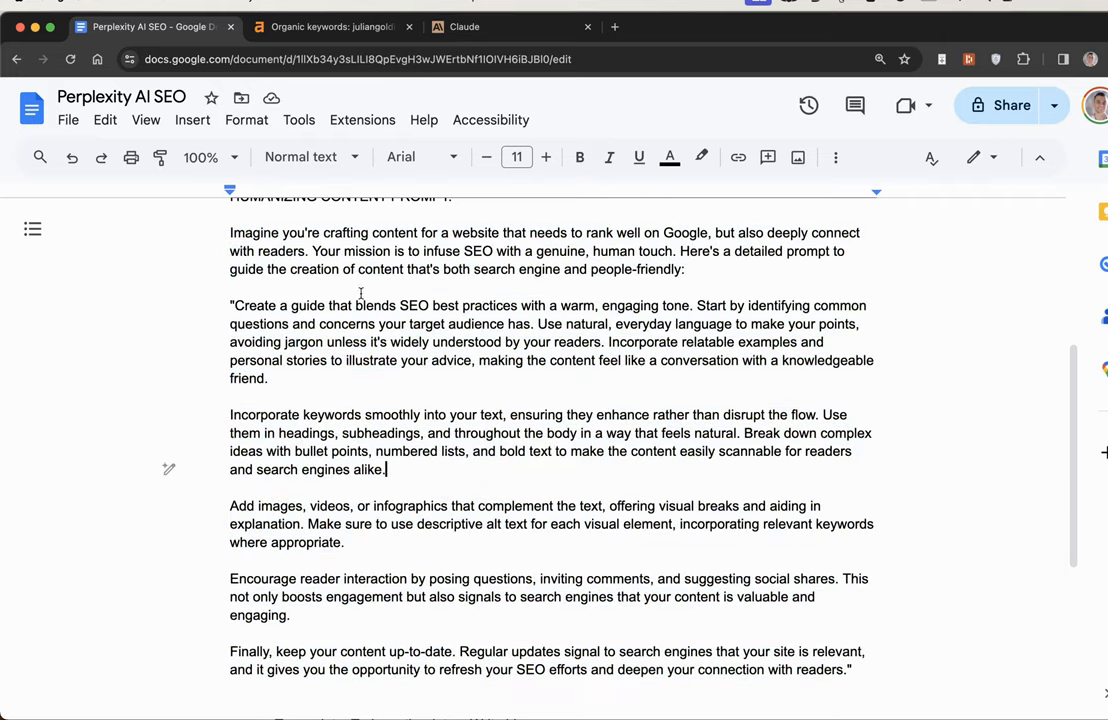
scroll(168, 469, "up", 1)
triple_click(340, 236)
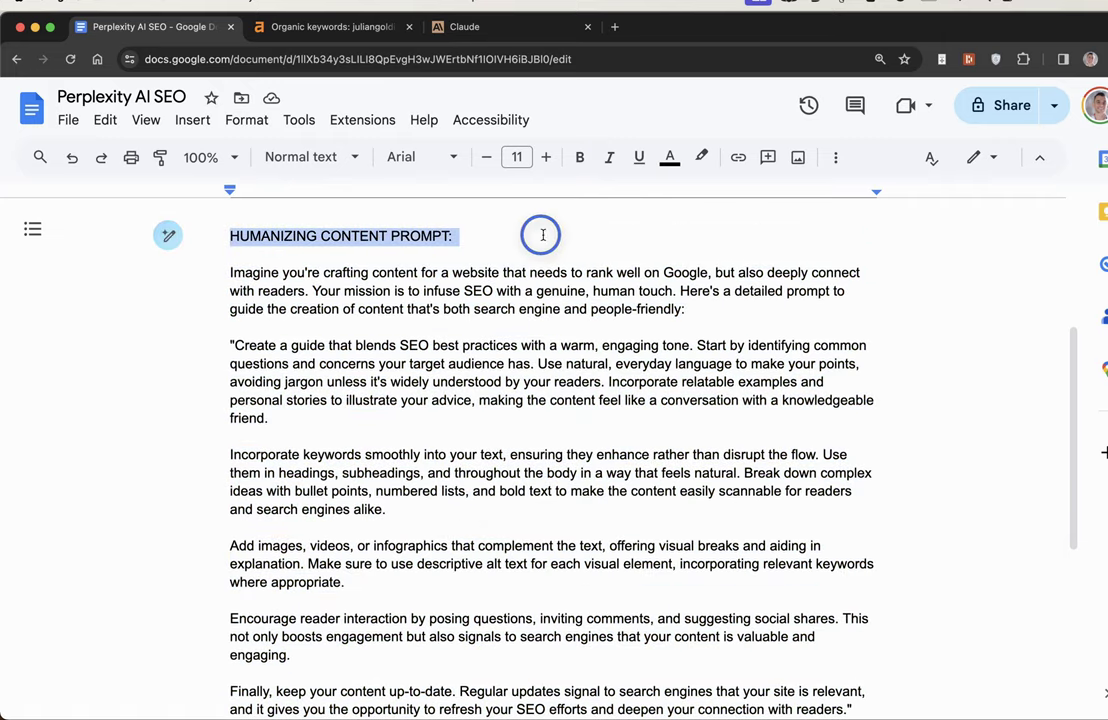
left_click(455, 236)
scroll(175, 287, "up", 2)
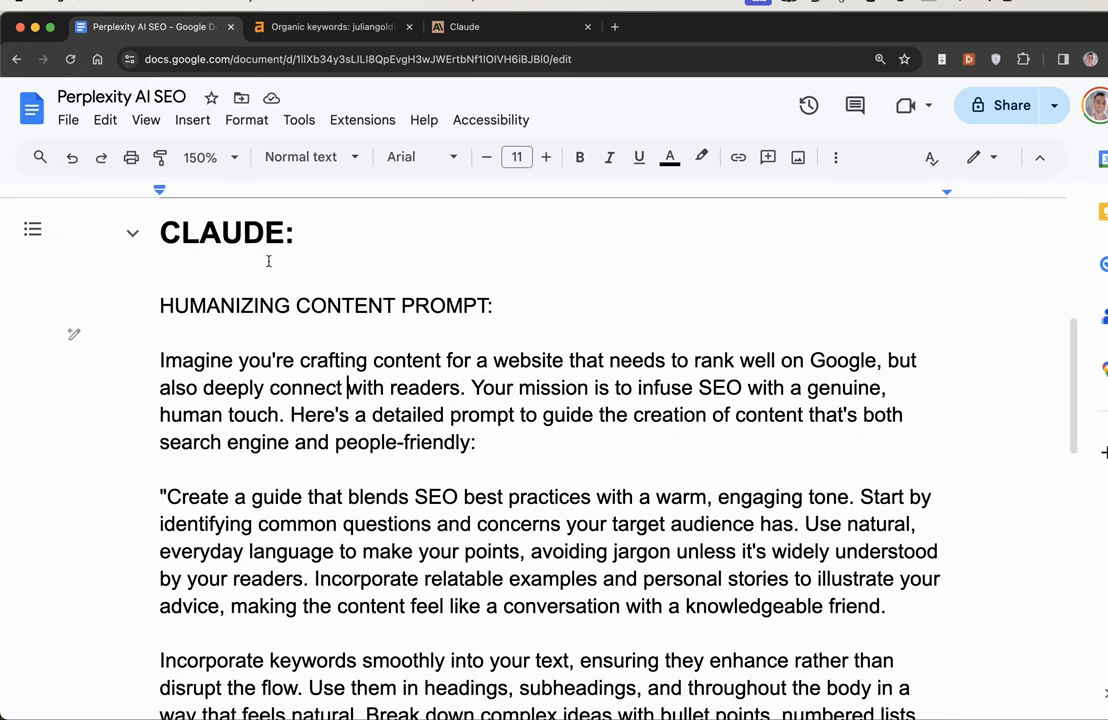
scroll(156, 360, "down", 3)
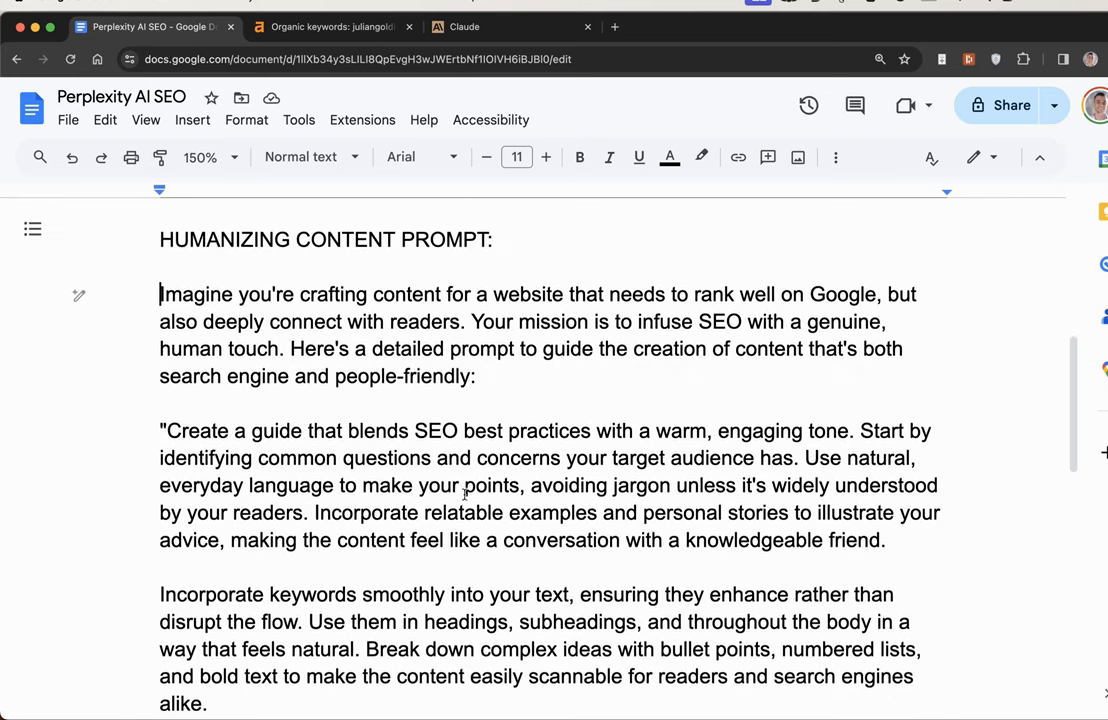
left_click_drag(160, 259, 548, 343)
scroll(548, 343, "down", 2)
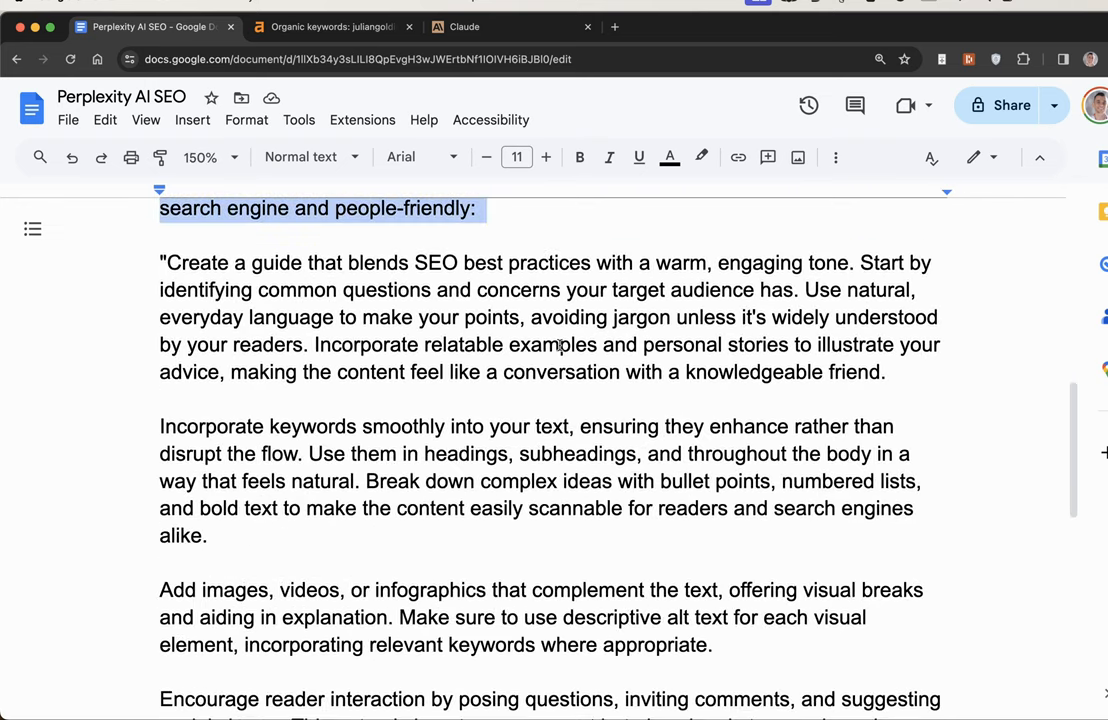
scroll(548, 343, "up", 1)
scroll(559, 345, "up", 1)
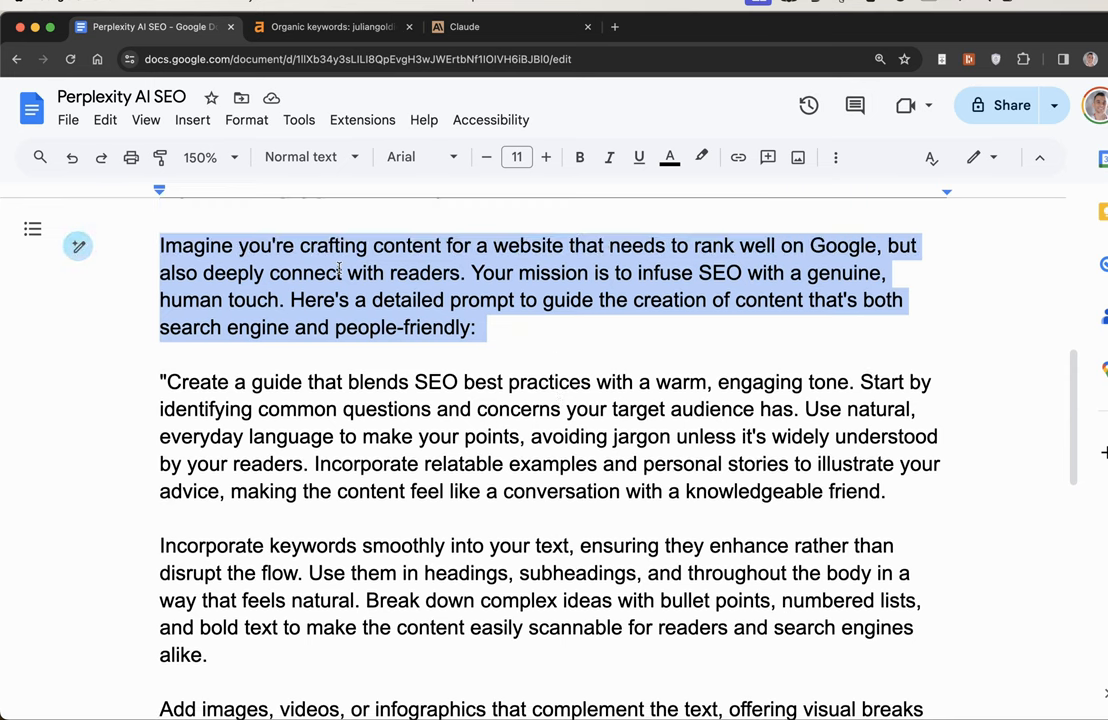
scroll(340, 270, "down", 2)
scroll(340, 270, "down", 3)
scroll(340, 270, "down", 1)
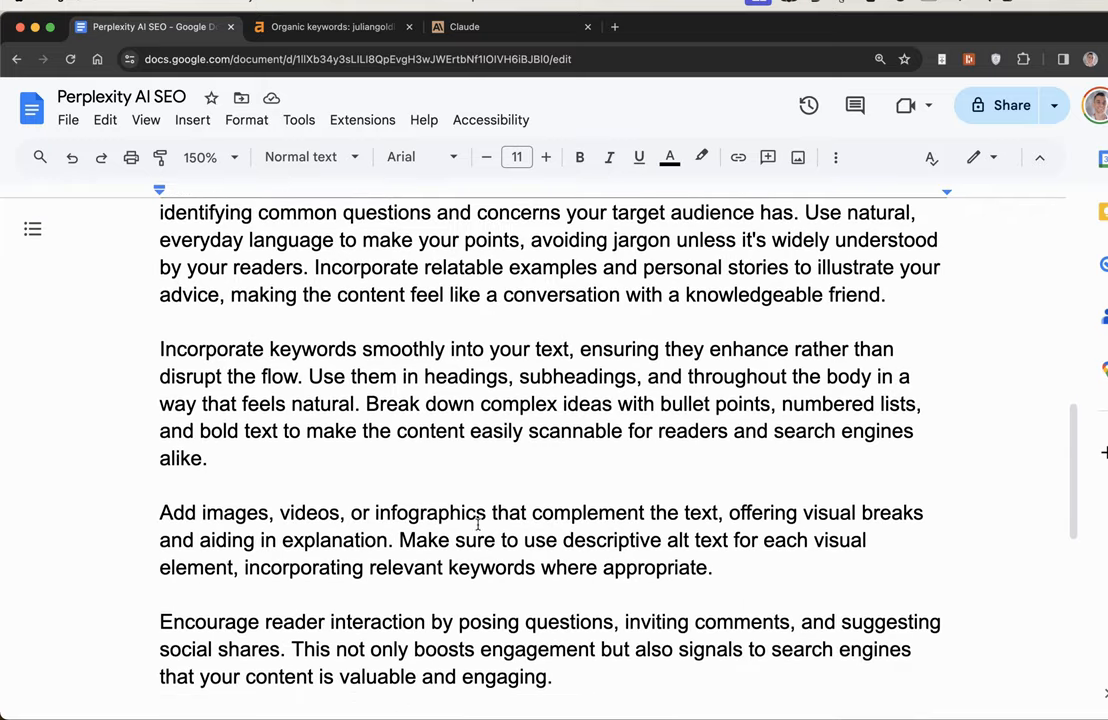
left_click(580, 677, "shift")
scroll(530, 400, "down", 1)
scroll(530, 400, "up", 5)
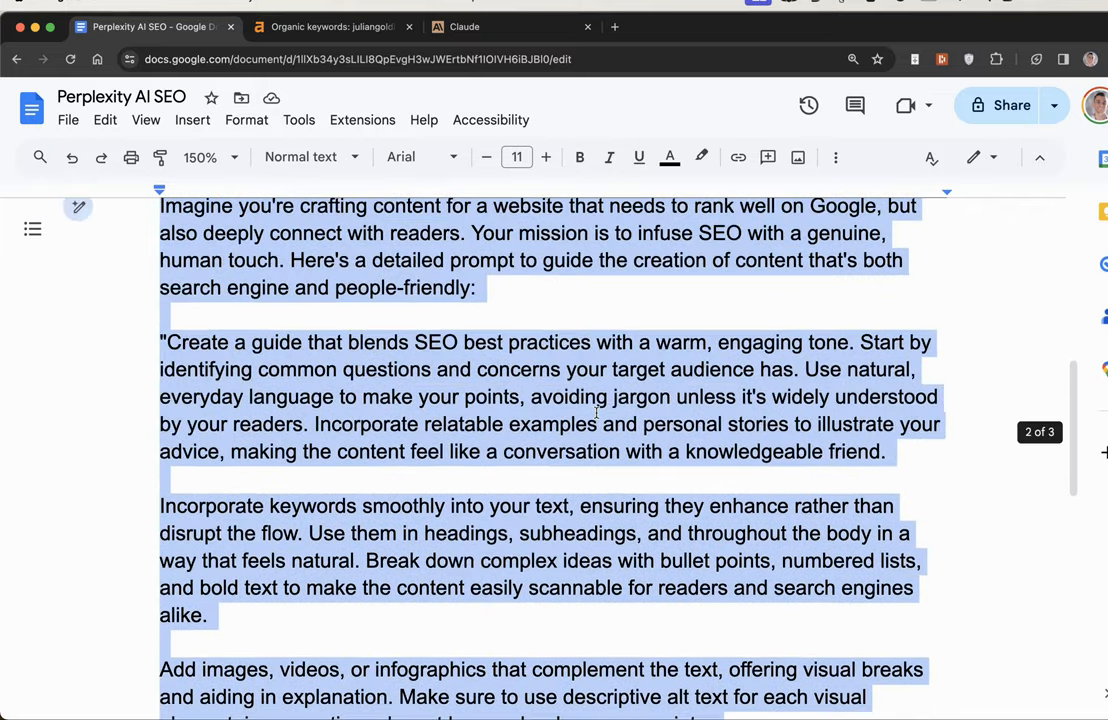
scroll(526, 264, "up", 3)
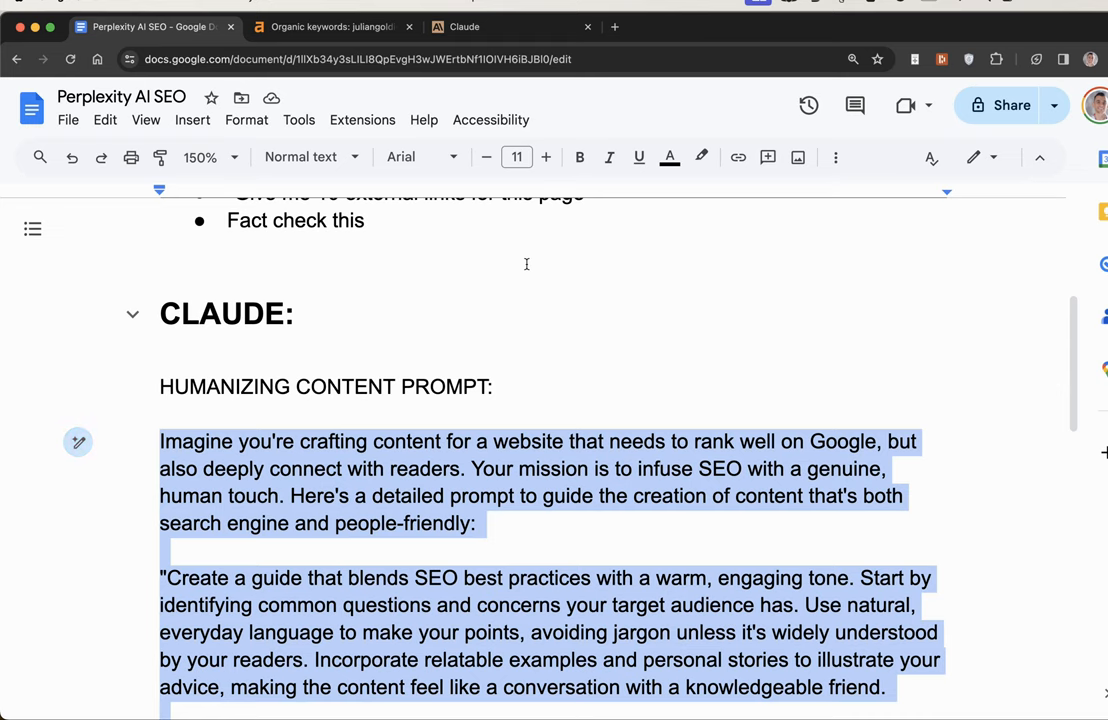
scroll(526, 264, "down", 2)
scroll(526, 264, "down", 2)
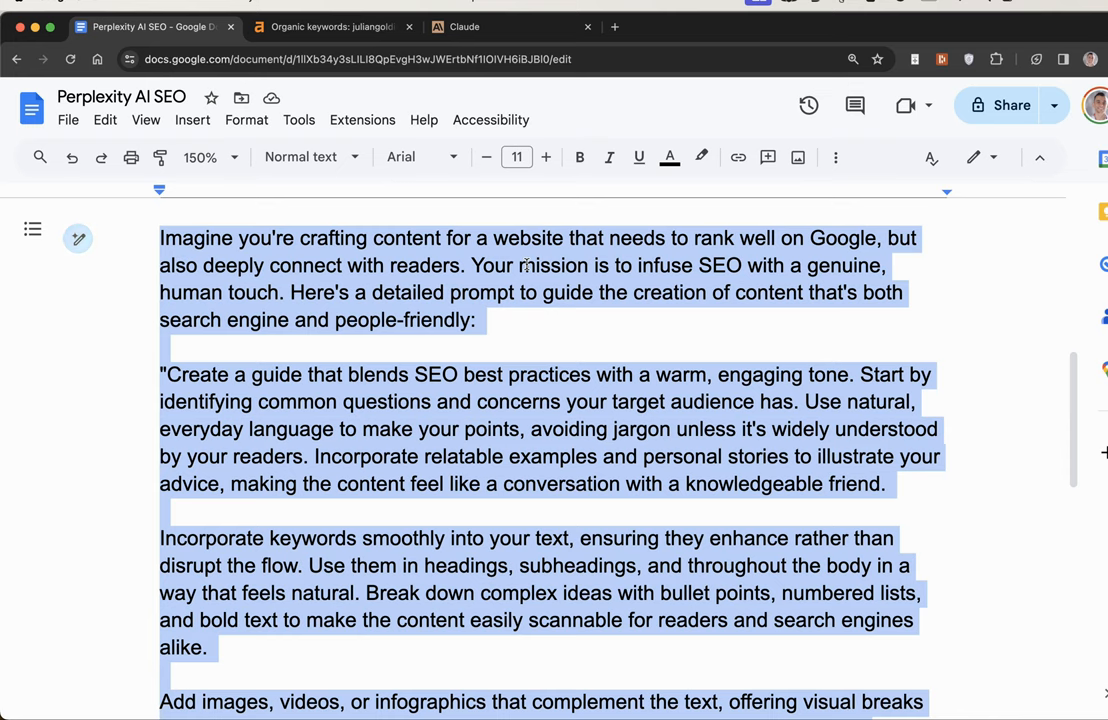
scroll(526, 262, "down", 1)
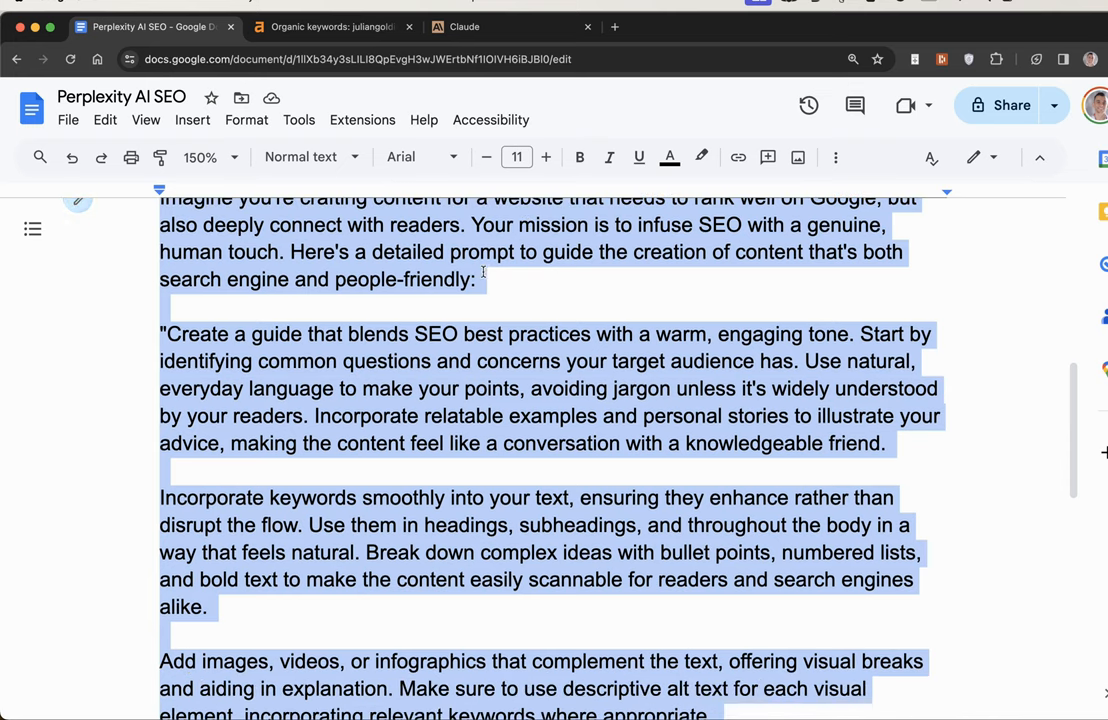
Select the prompt from 'Imagine' through its final paragraph and copy it for Claude
left_click(296, 320)
scroll(296, 340, "up", 2)
left_click(159, 265)
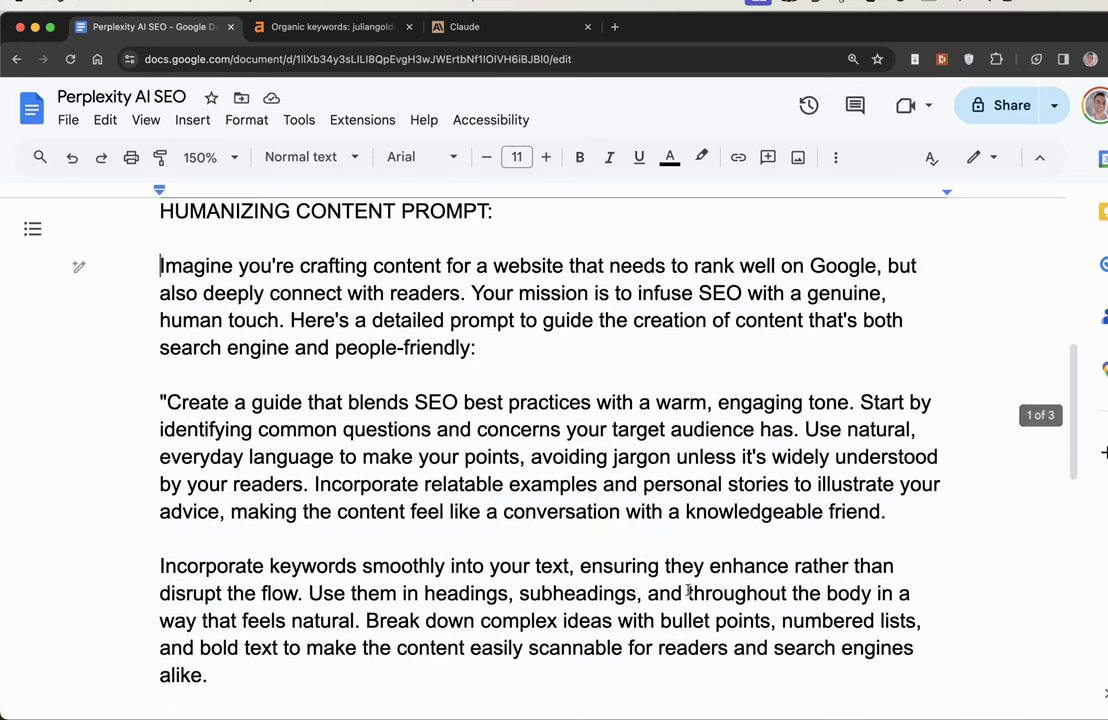
scroll(500, 450, "down", 5)
scroll(688, 590, "down", 3)
scroll(688, 590, "down", 1)
left_click(562, 660, "shift")
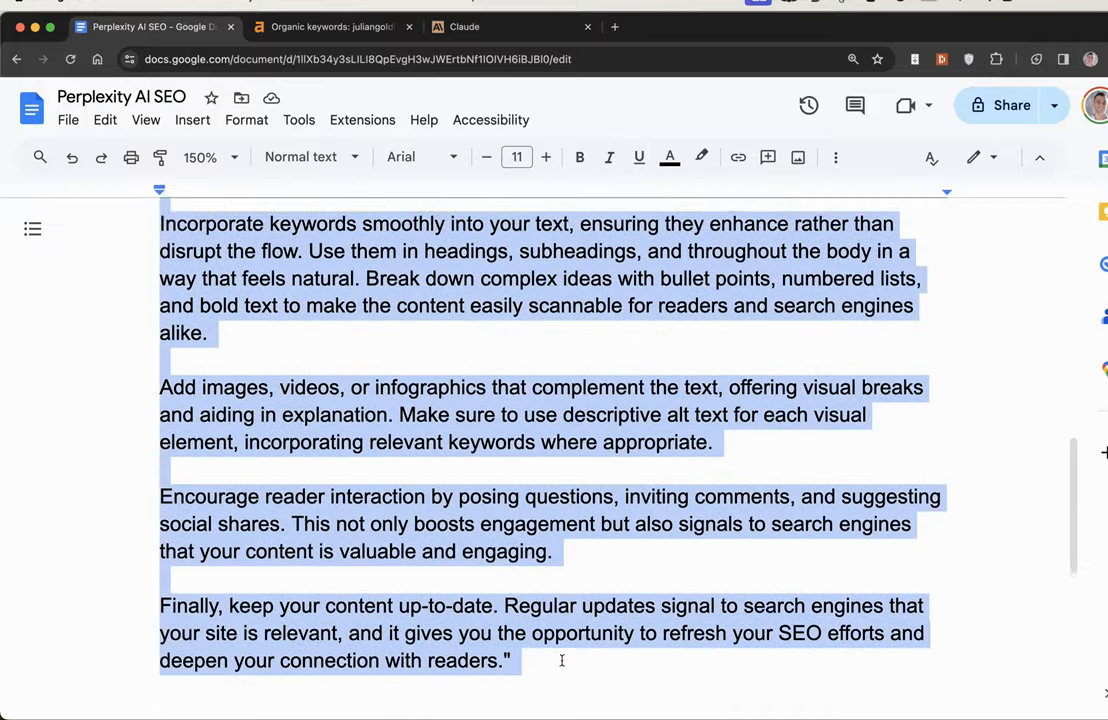
scroll(562, 660, "up", 3)
key("ctrl+Tab")
key("ctrl+Tab")
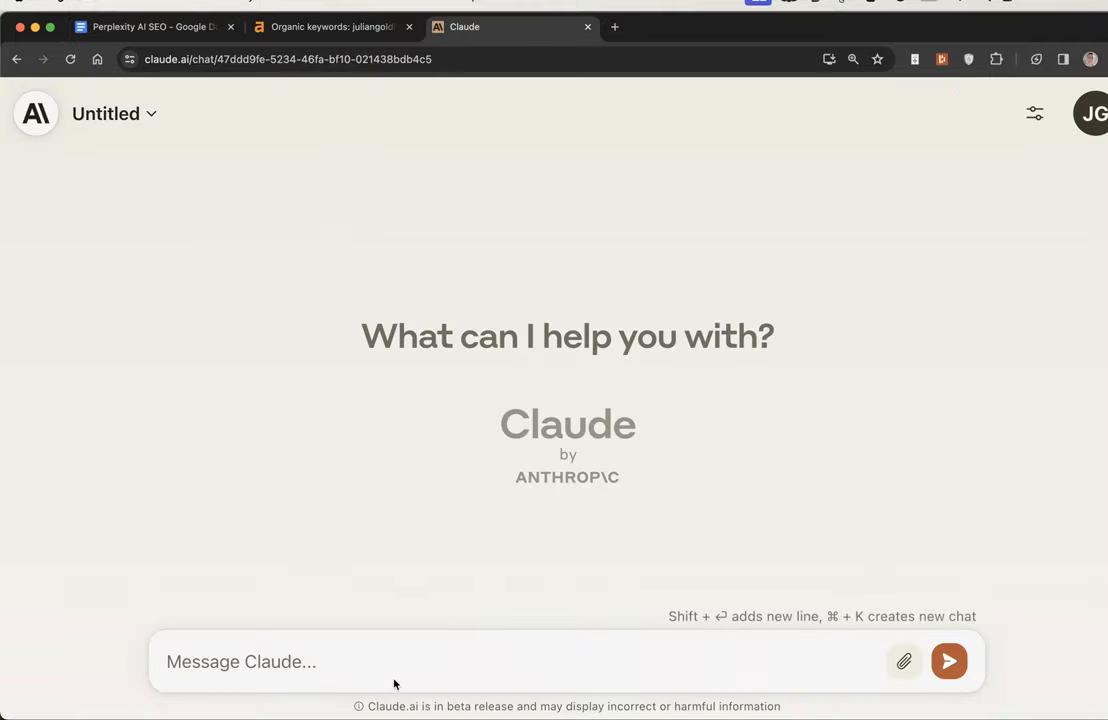
Paste the humanizing content prompt into the empty Claude chat and move to its start
left_click(394, 660)
key("ctrl+v")
scroll(400, 450, "up", 5)
left_click(167, 280)
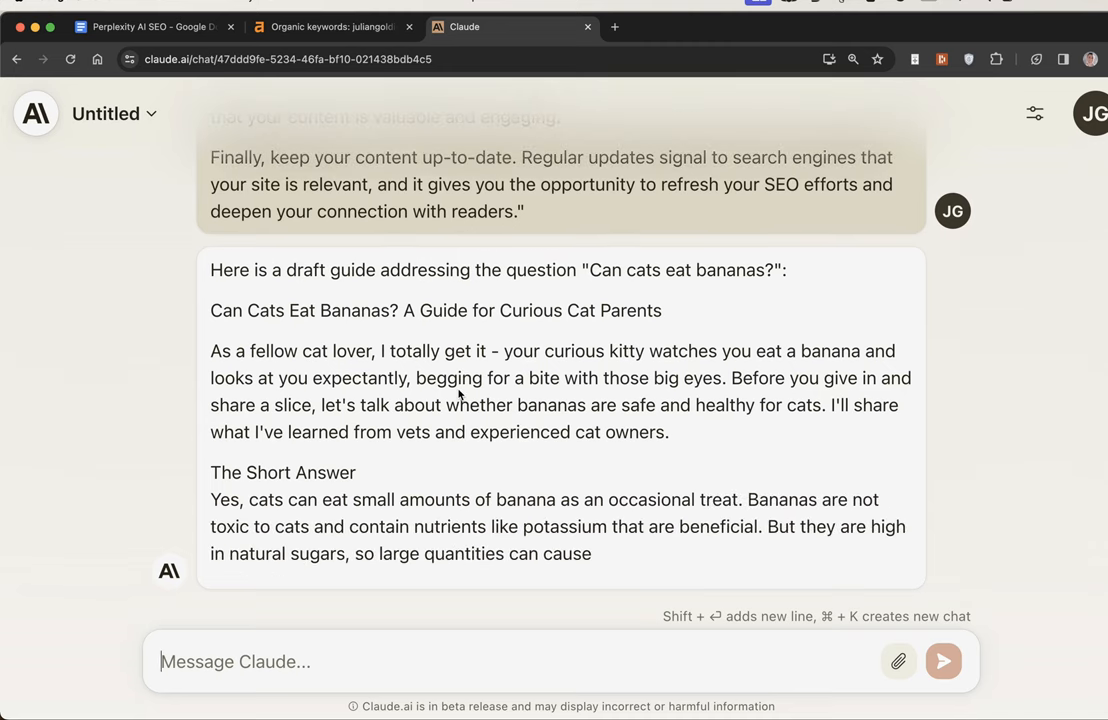
scroll(460, 393, "up", 4)
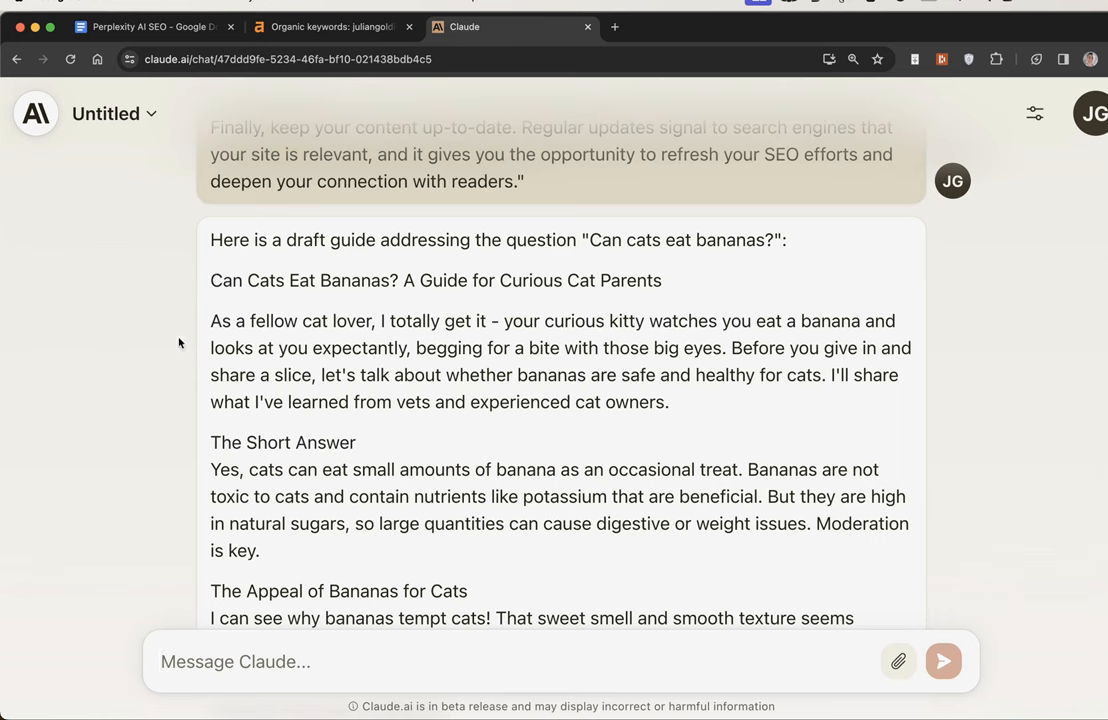
left_click_drag(210, 442, 362, 444)
left_click(362, 444)
left_click_drag(212, 280, 400, 280)
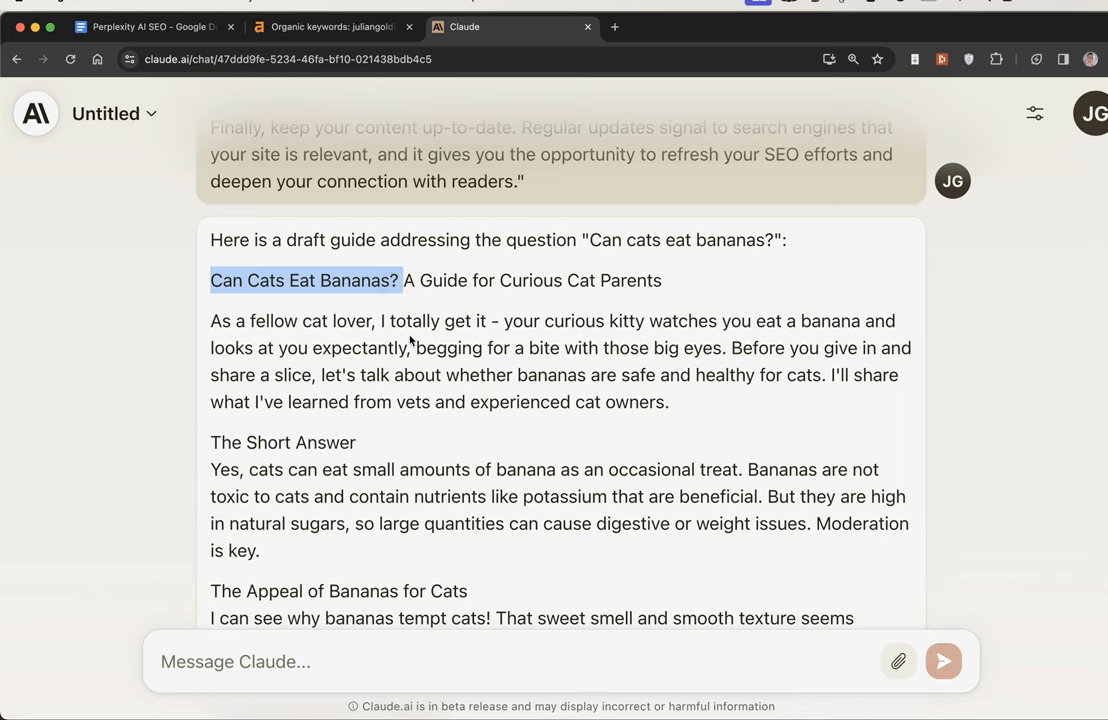
left_click(370, 282)
triple_click(370, 282)
left_click(300, 287)
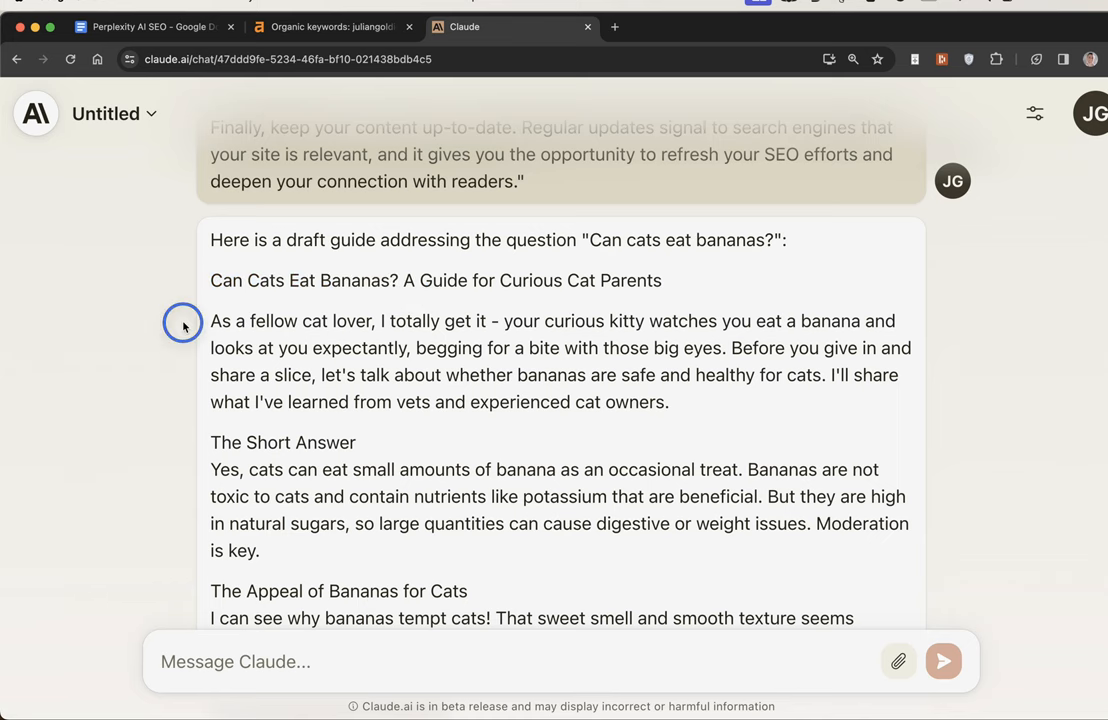
mouse_move(158, 280)
left_mouse_down()
mouse_move(645, 398)
mouse_move(207, 322)
left_mouse_up()
left_click(670, 402)
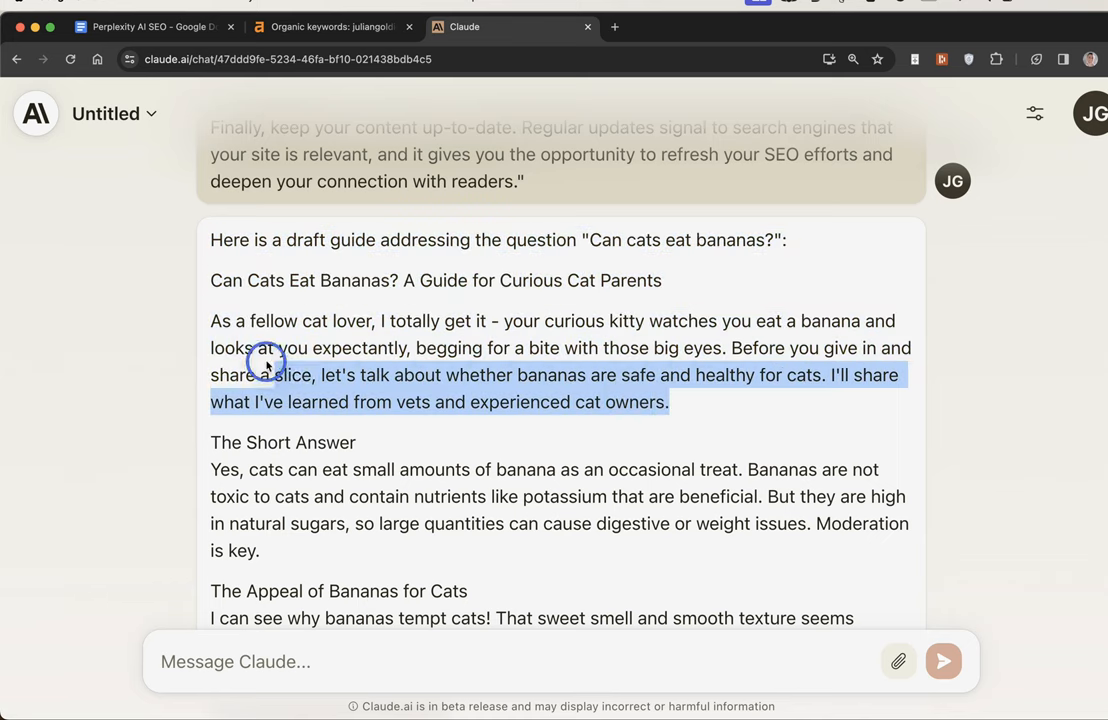
left_click(278, 330)
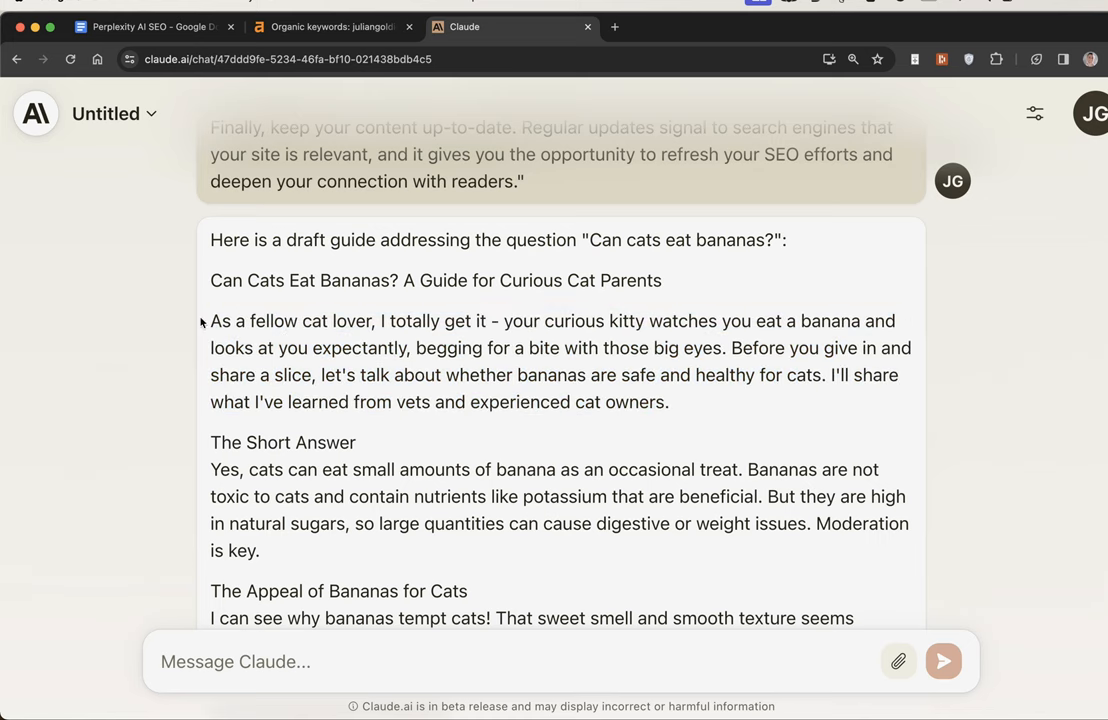
left_click_drag(210, 322, 330, 348)
left_click(300, 360)
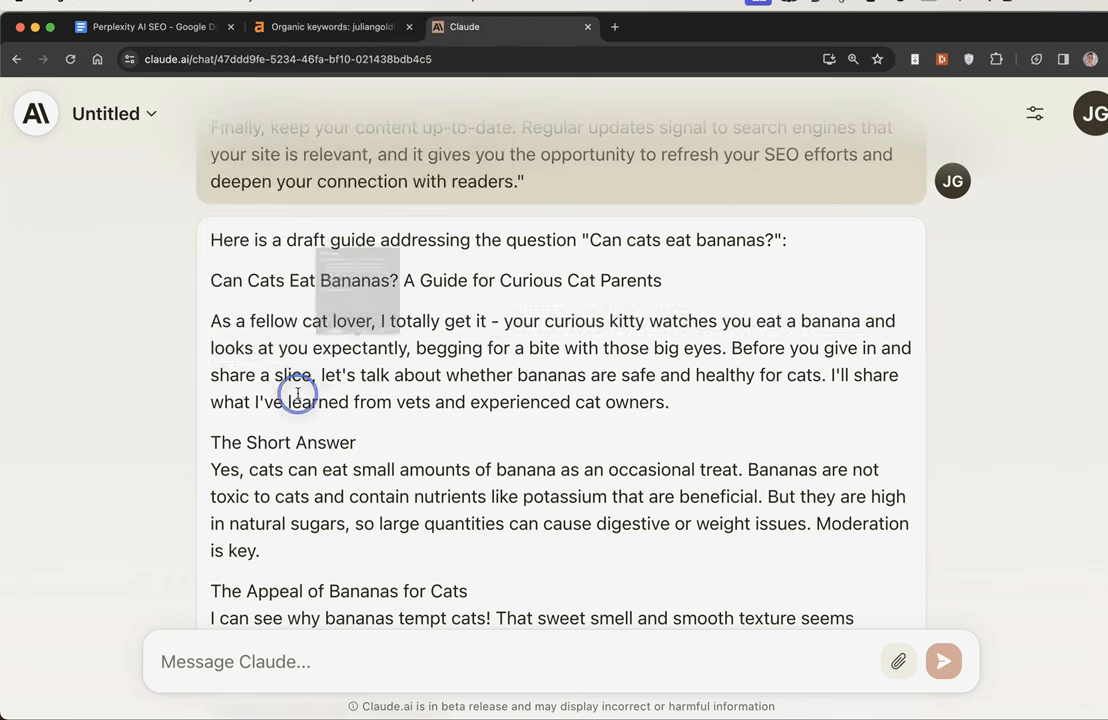
left_click_drag(205, 322, 300, 325)
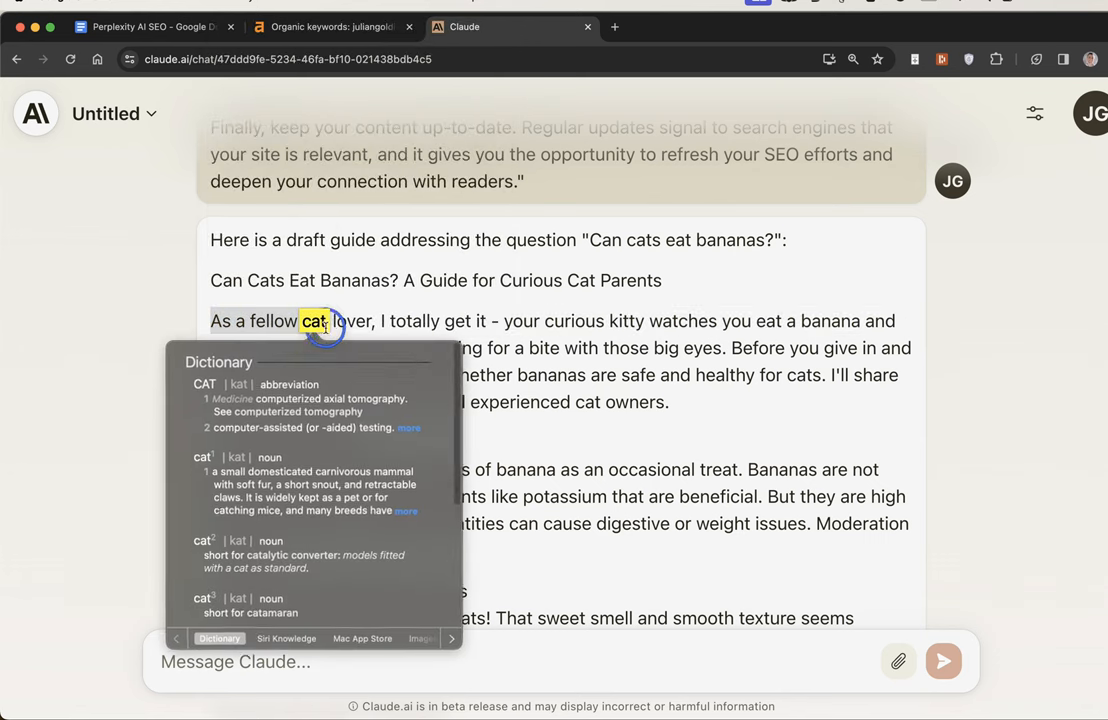
left_click(450, 325)
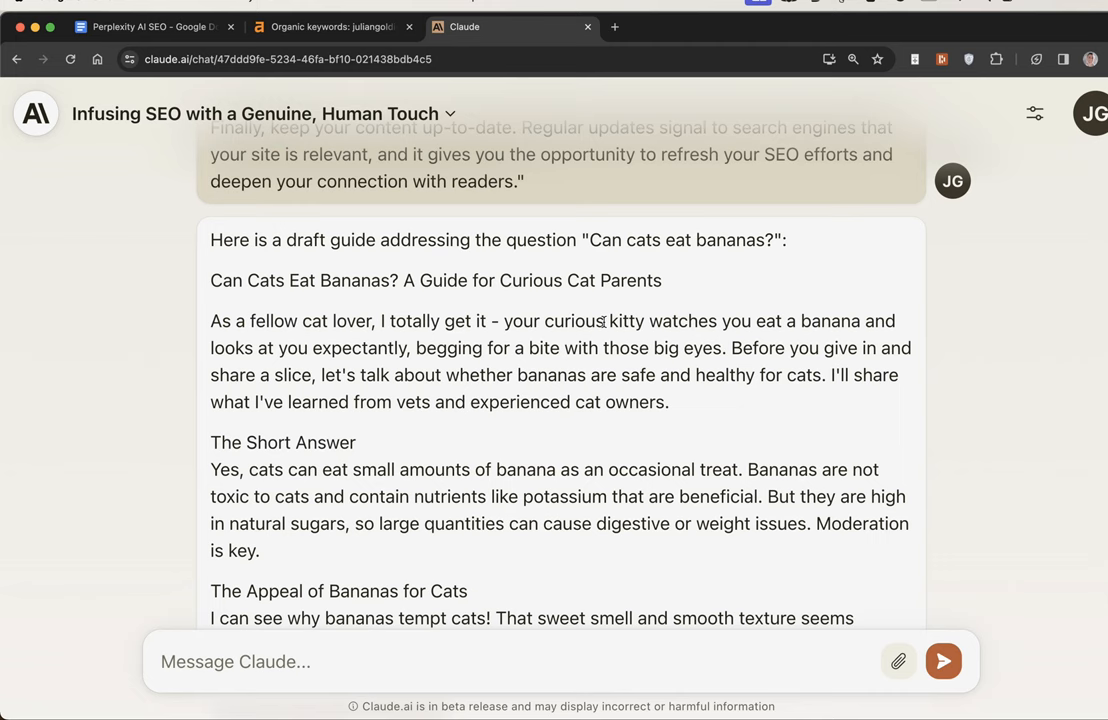
left_click_drag(208, 442, 372, 526)
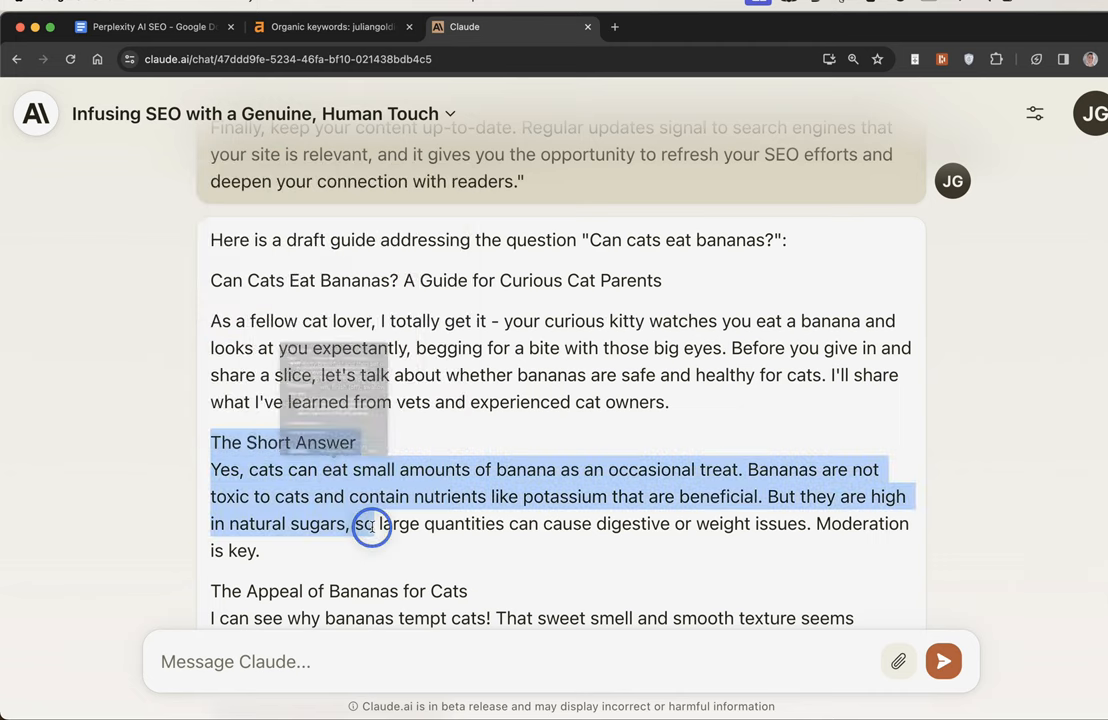
left_click_drag(208, 442, 330, 560)
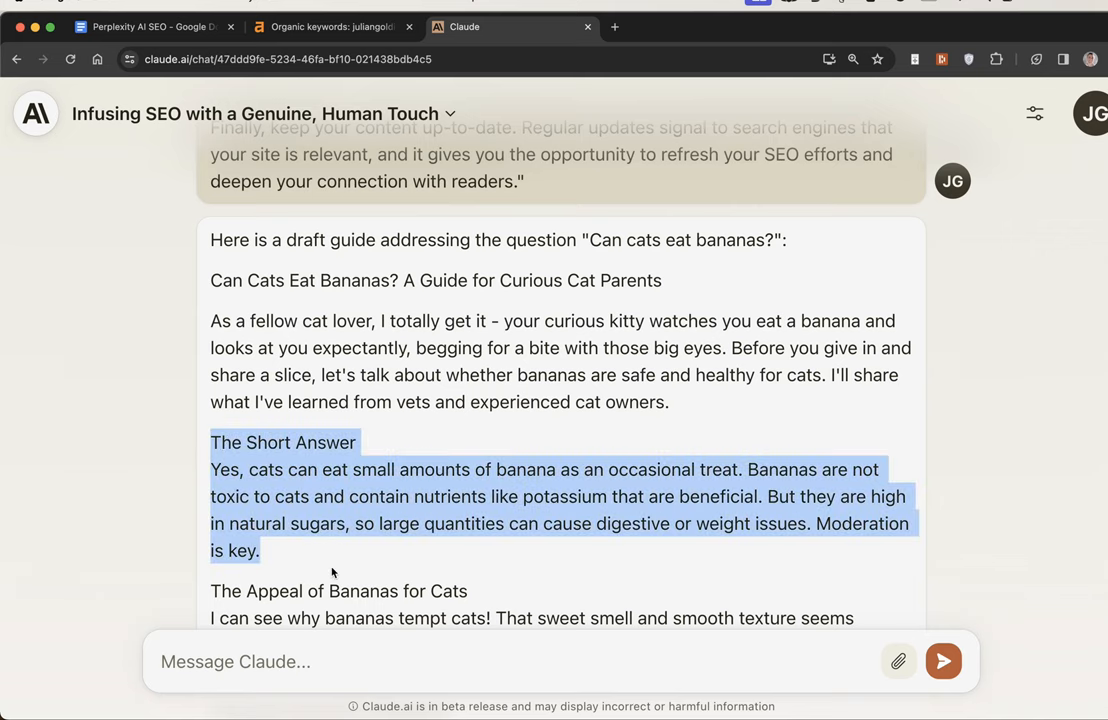
scroll(374, 486, "down", 10)
scroll(374, 486, "down", 10)
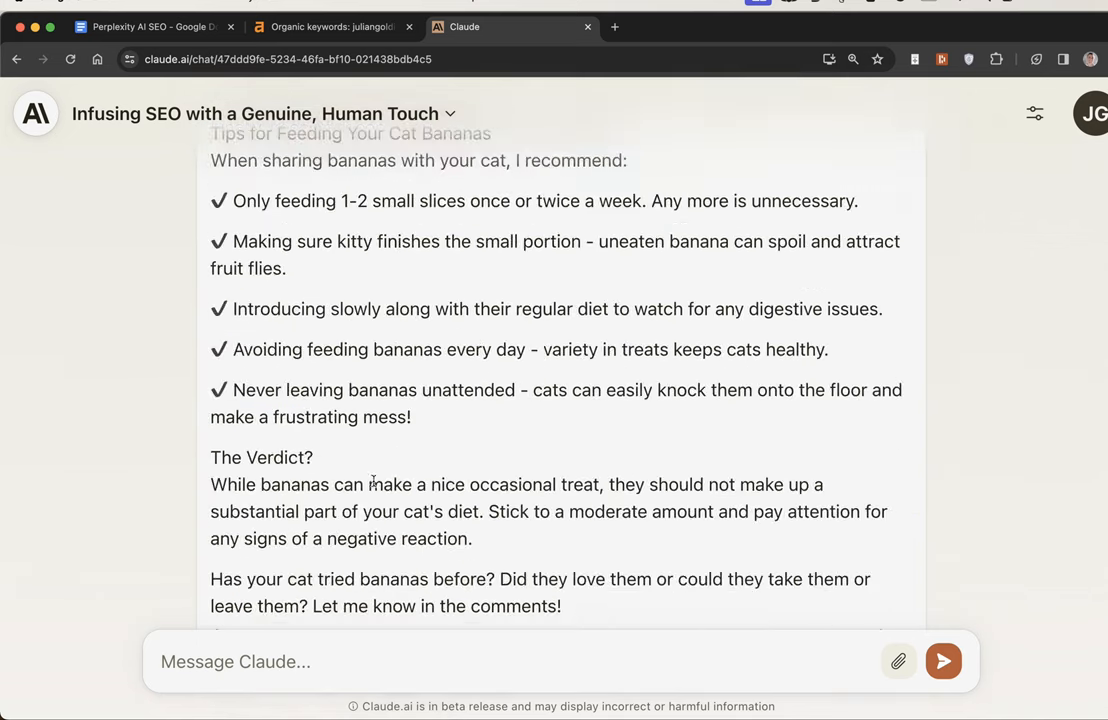
scroll(374, 481, "up", 8)
scroll(374, 481, "up", 8)
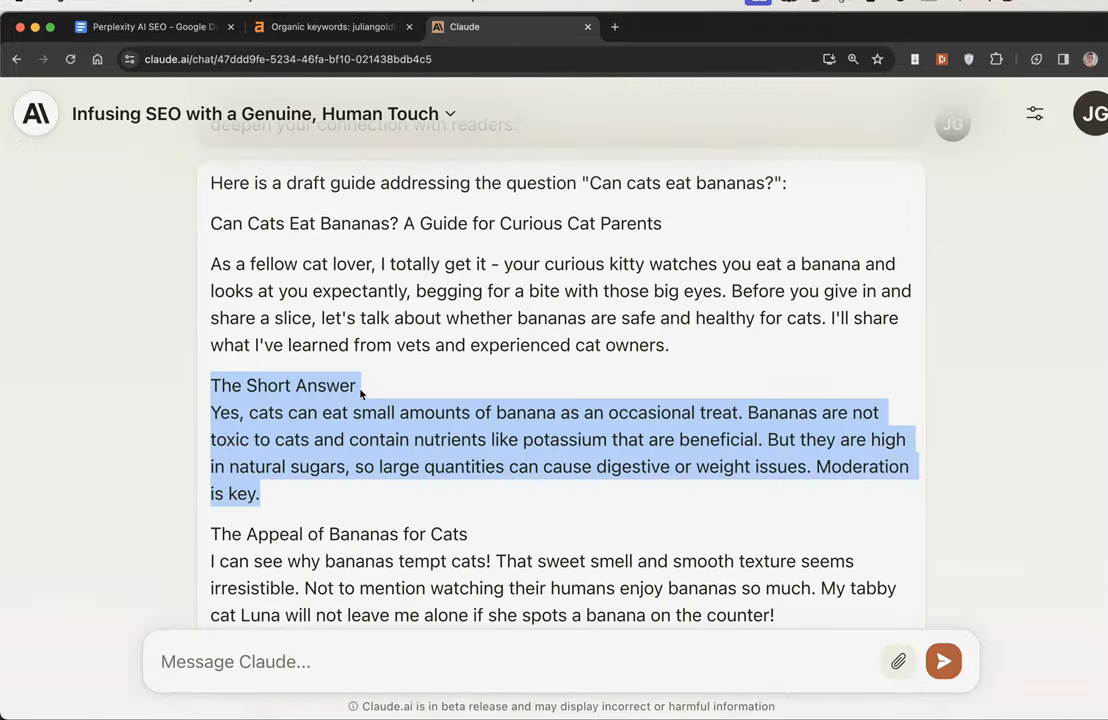
scroll(374, 481, "up", 3)
scroll(374, 481, "down", 4)
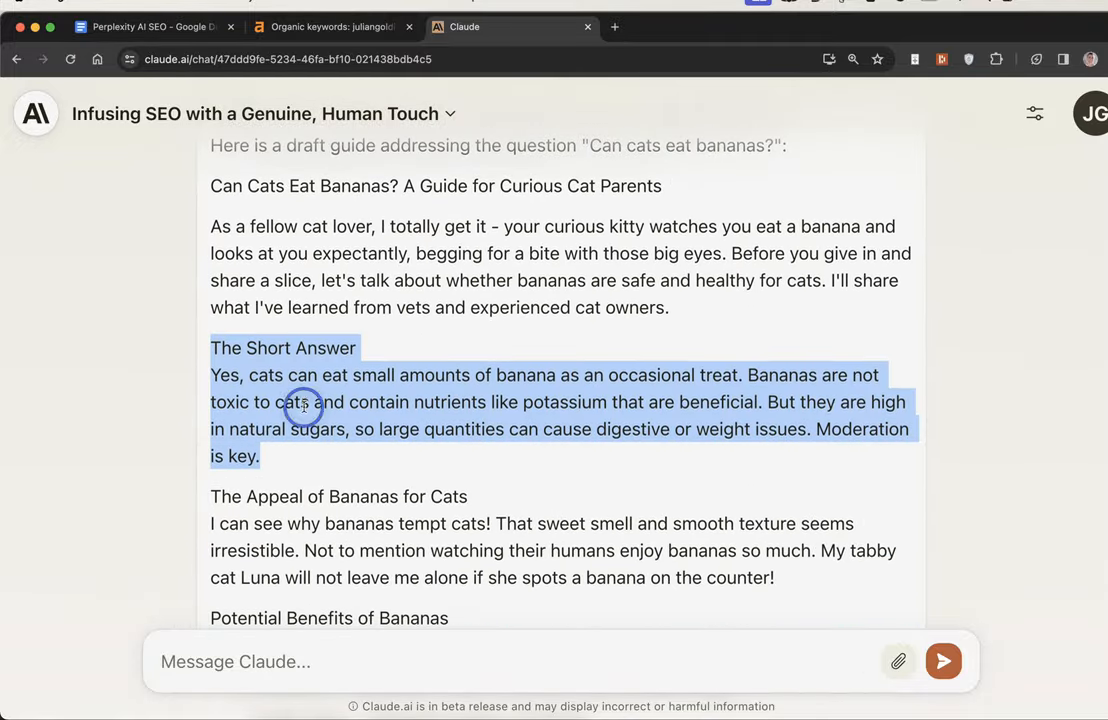
left_click(280, 380)
left_click_drag(210, 347, 322, 460)
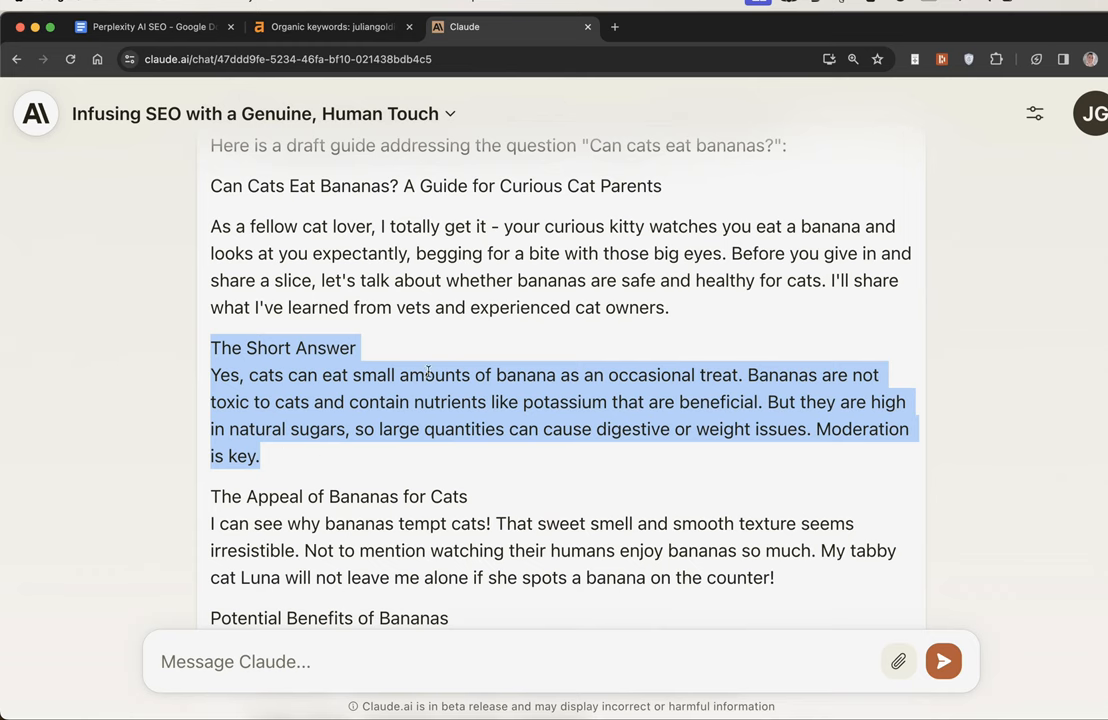
scroll(270, 390, "up", 1)
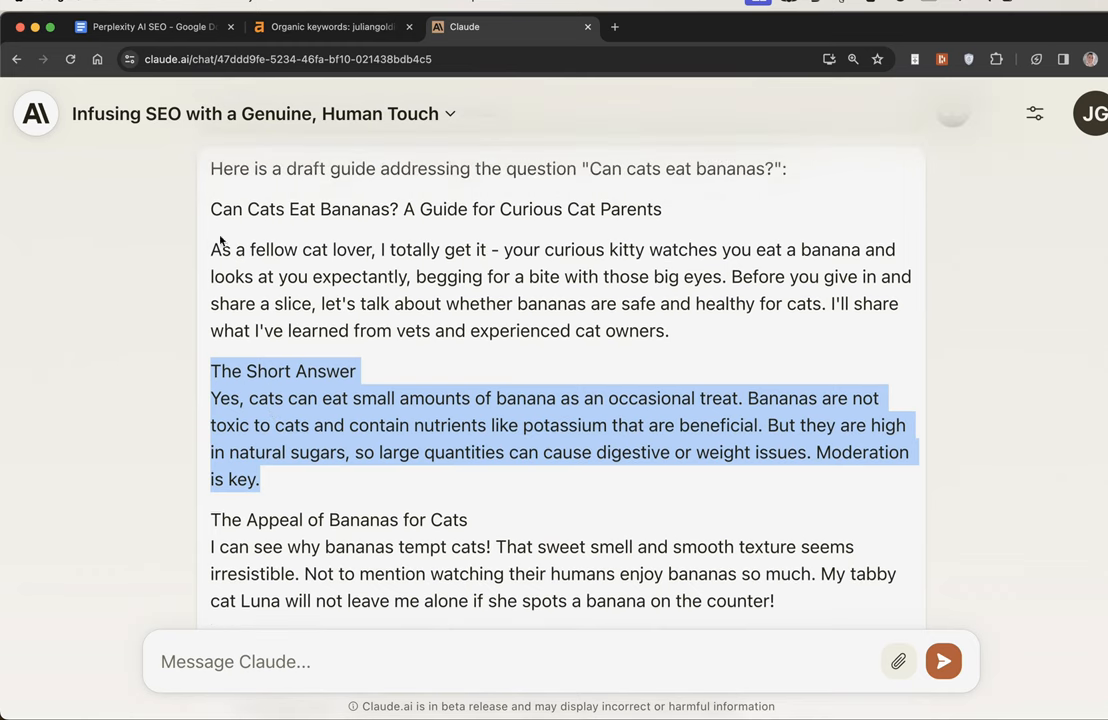
left_click_drag(210, 246, 715, 341)
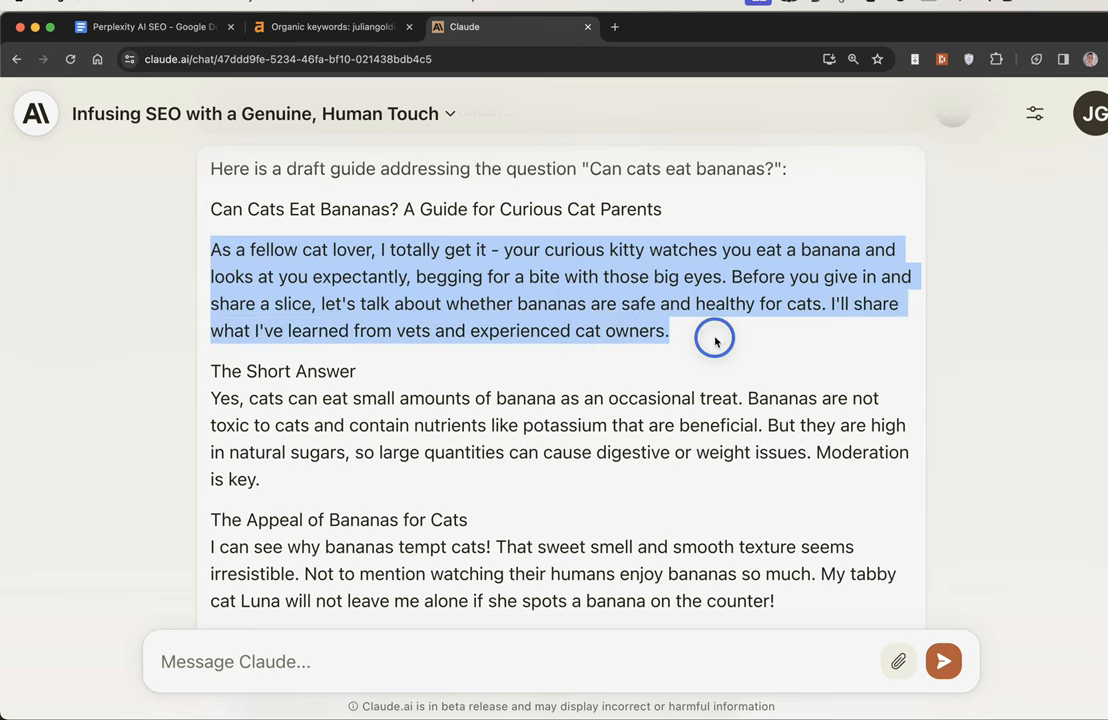
left_click(607, 320)
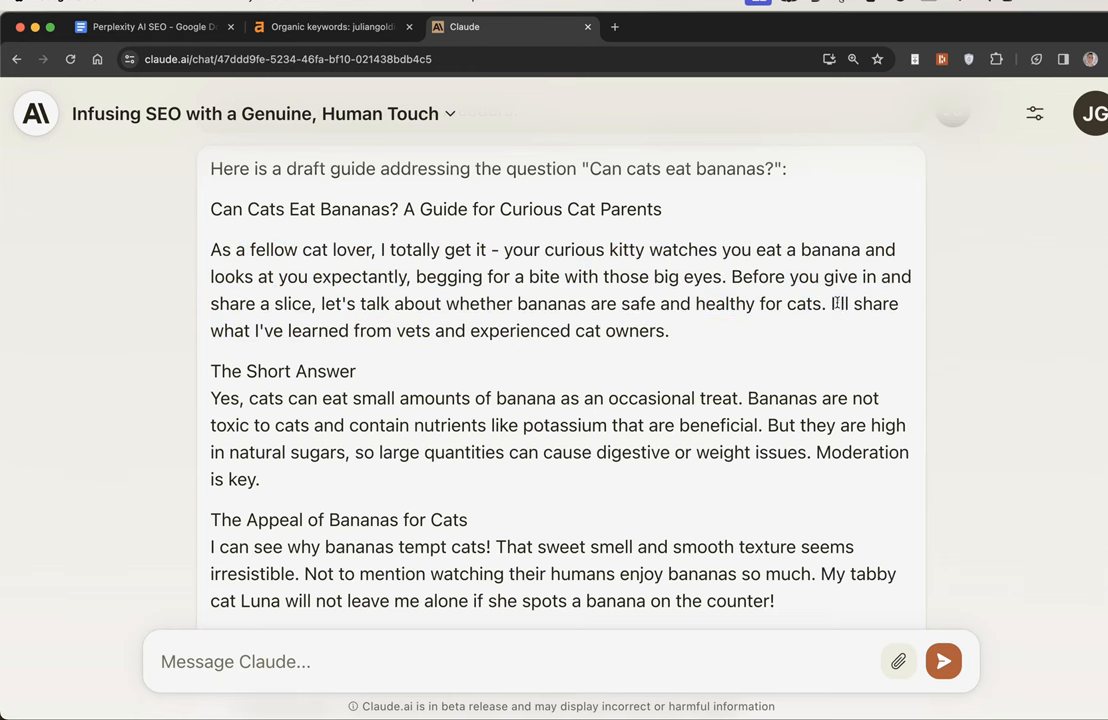
left_click_drag(830, 303, 860, 327)
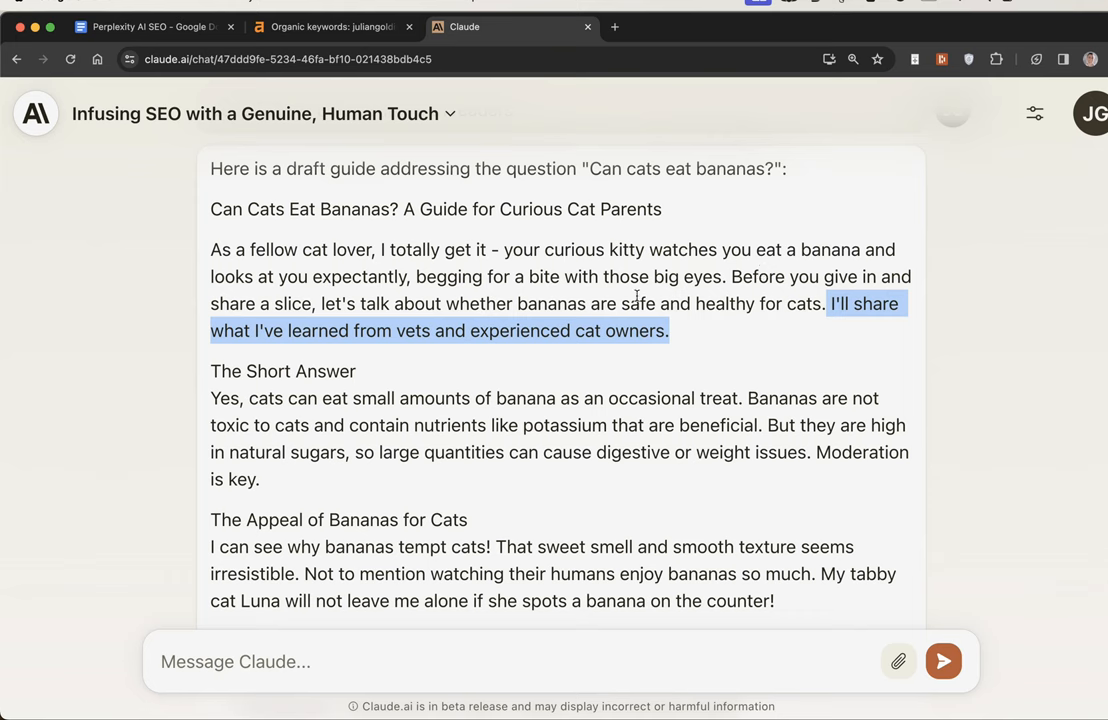
left_click(694, 349)
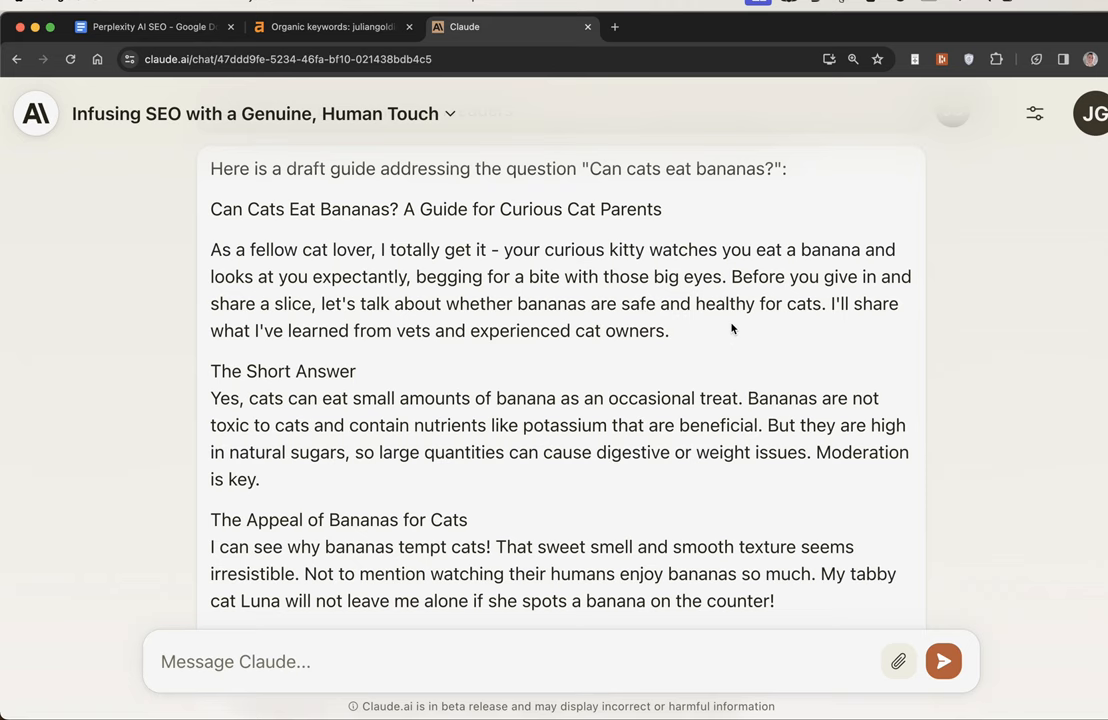
scroll(853, 292, "down", 10)
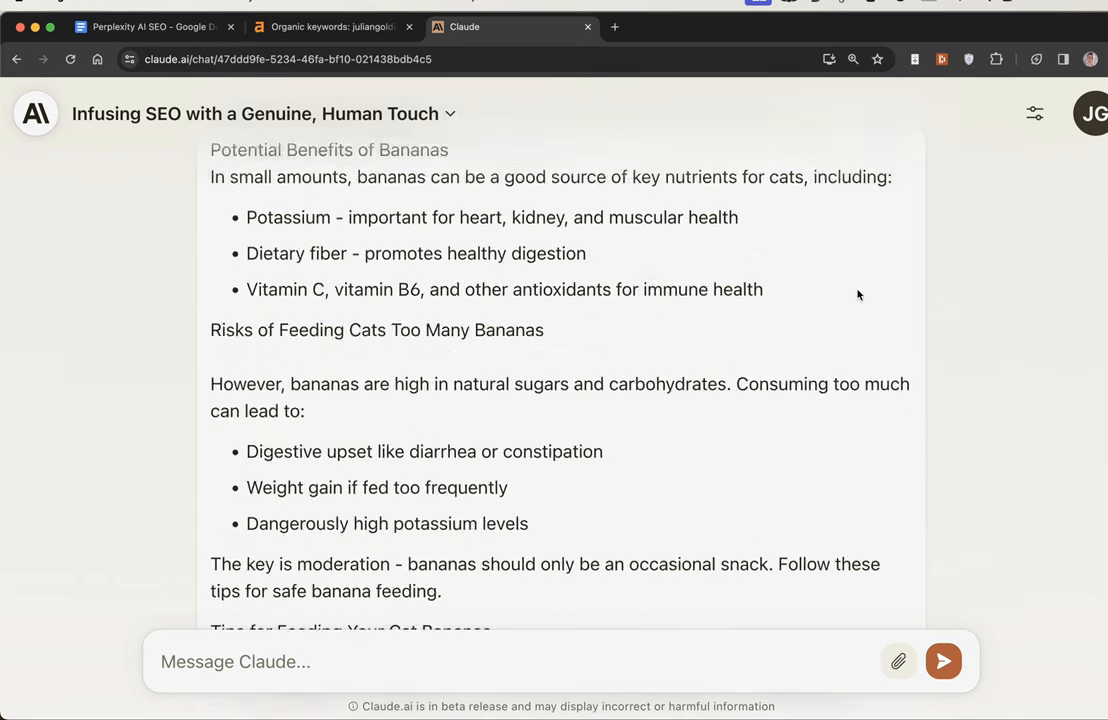
scroll(853, 292, "up", 8)
scroll(853, 292, "down", 6)
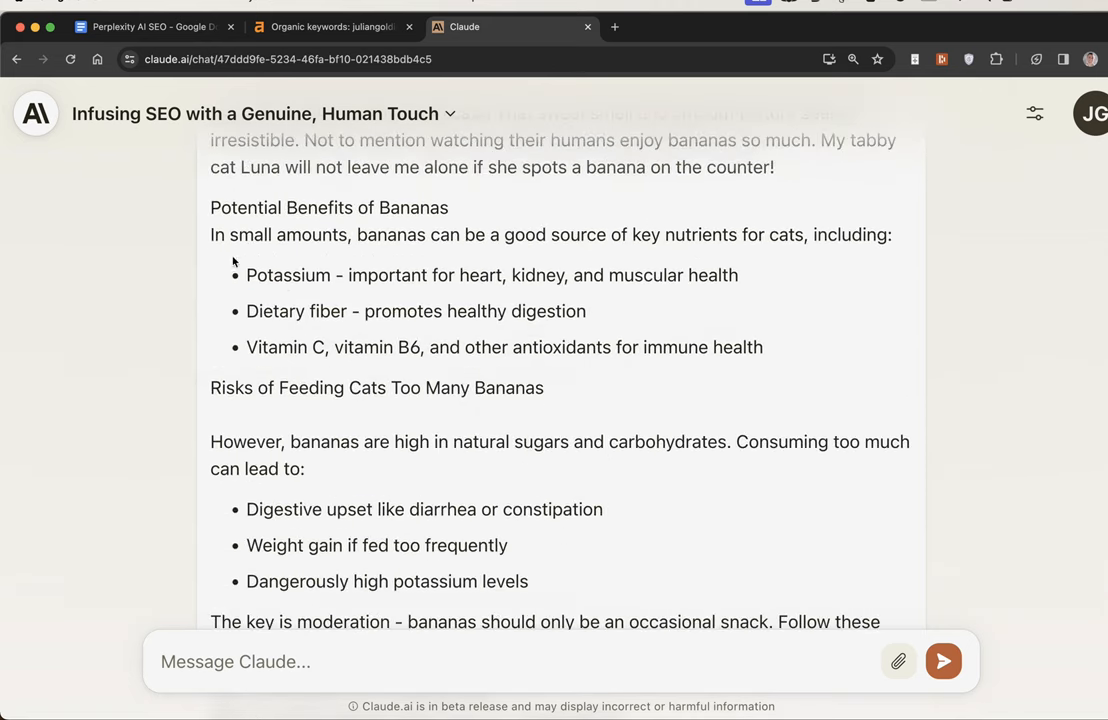
left_click_drag(233, 262, 658, 350)
scroll(658, 350, "down", 1)
triple_click(465, 366)
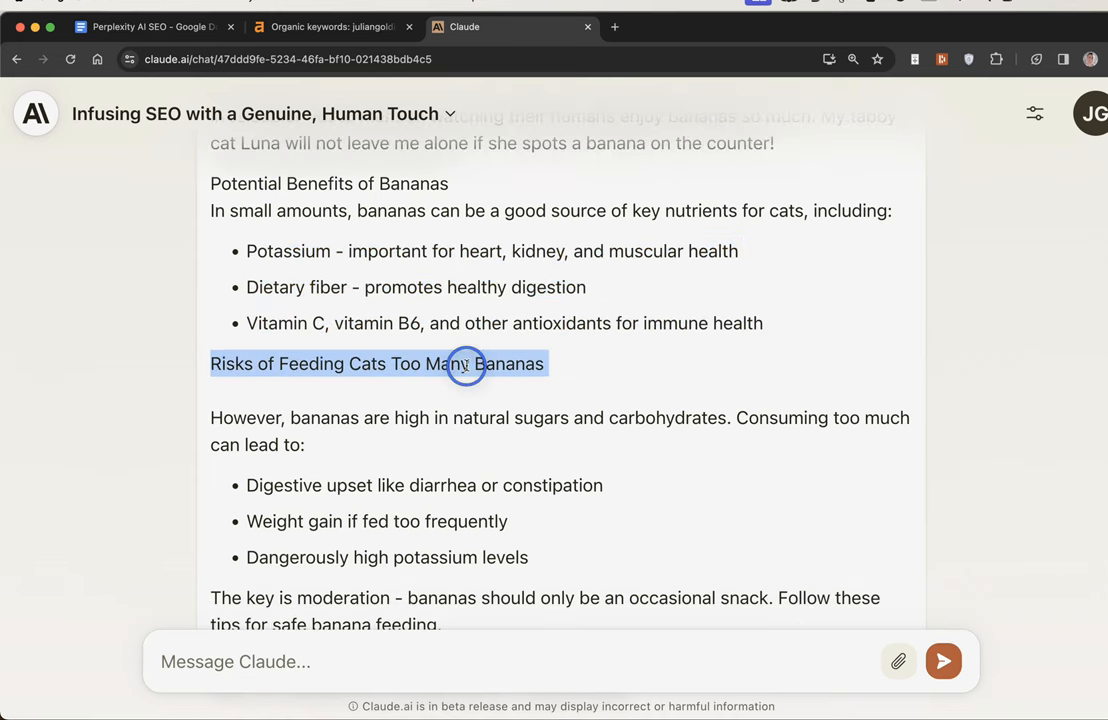
scroll(433, 461, "down", 10)
triple_click(553, 538)
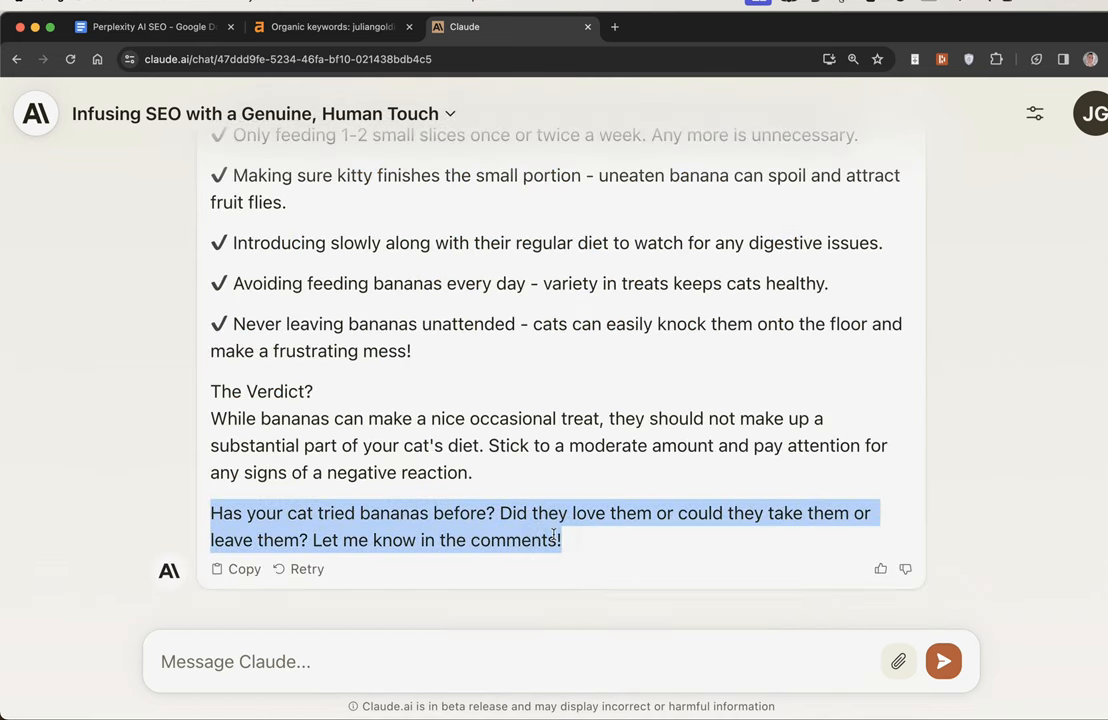
scroll(462, 360, "up", 15)
scroll(462, 360, "up", 10)
scroll(462, 360, "up", 2)
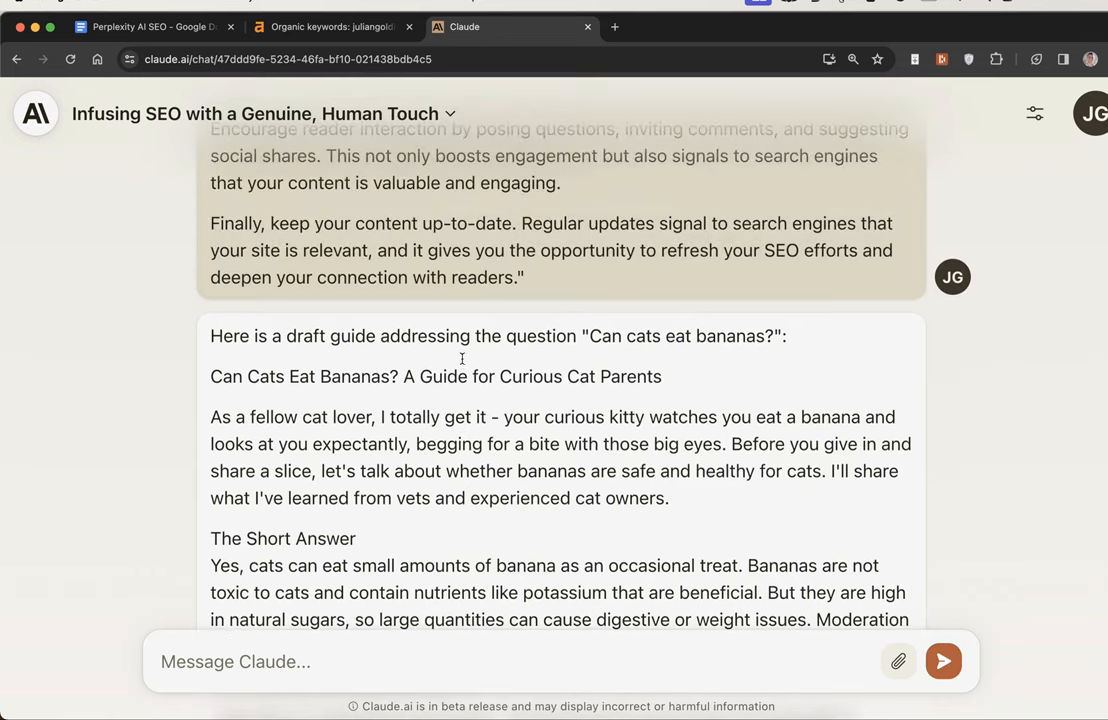
scroll(462, 360, "down", 3)
scroll(389, 365, "up", 5)
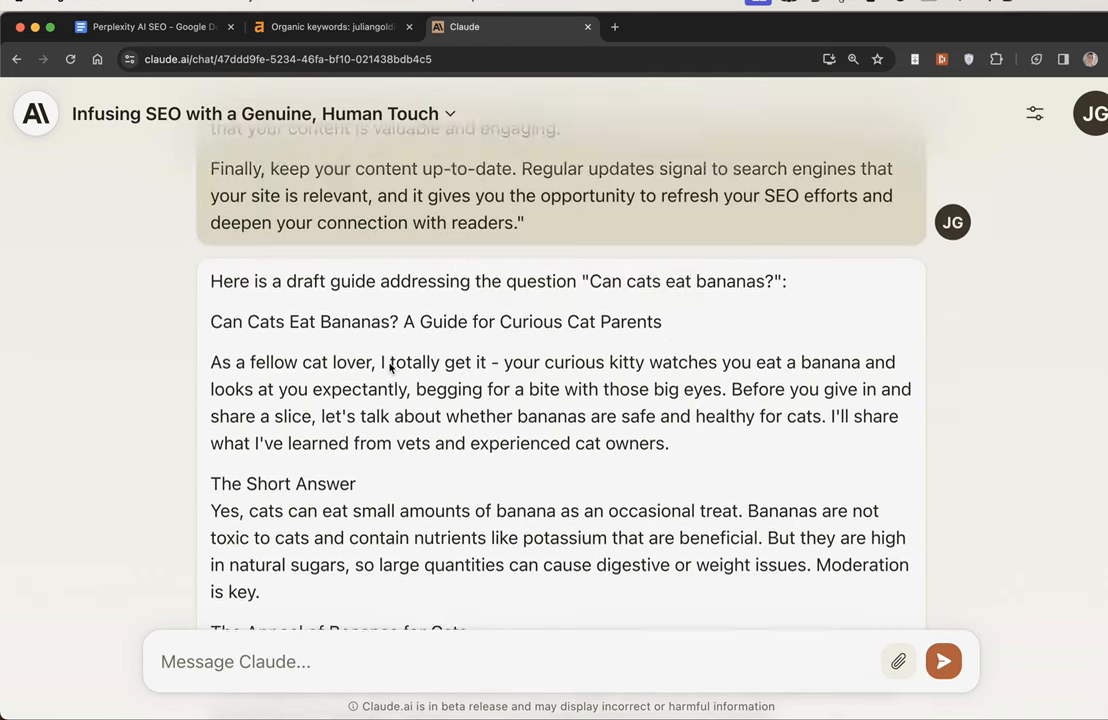
scroll(389, 365, "up", 5)
scroll(389, 365, "up", 3)
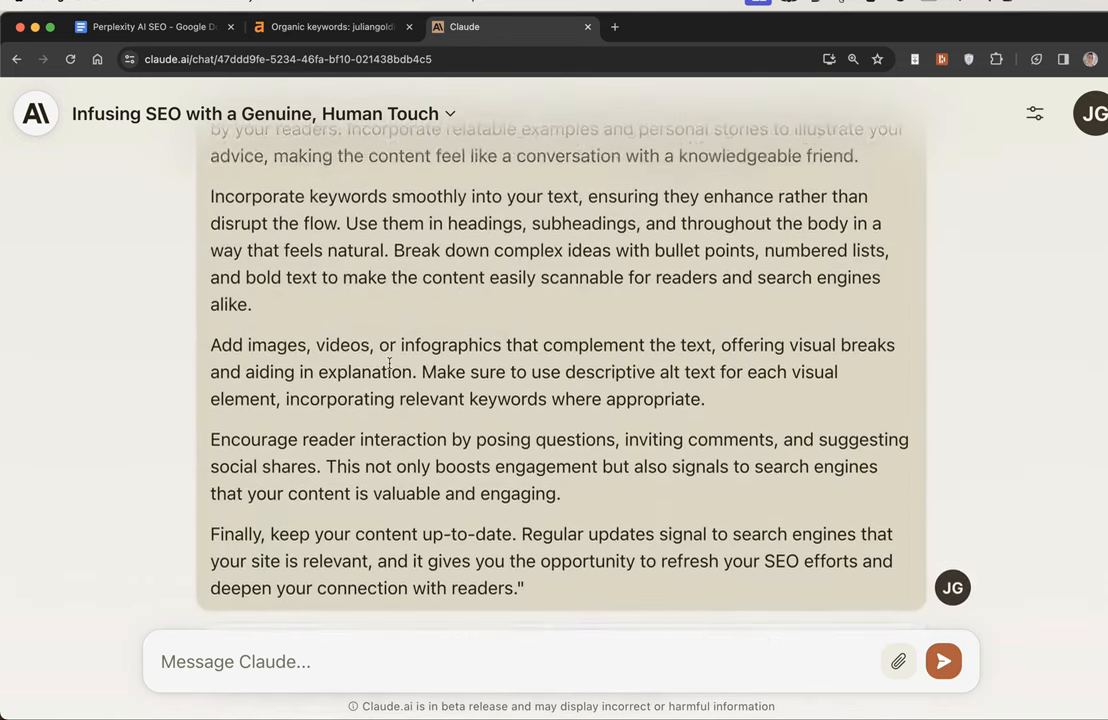
scroll(389, 365, "up", 2)
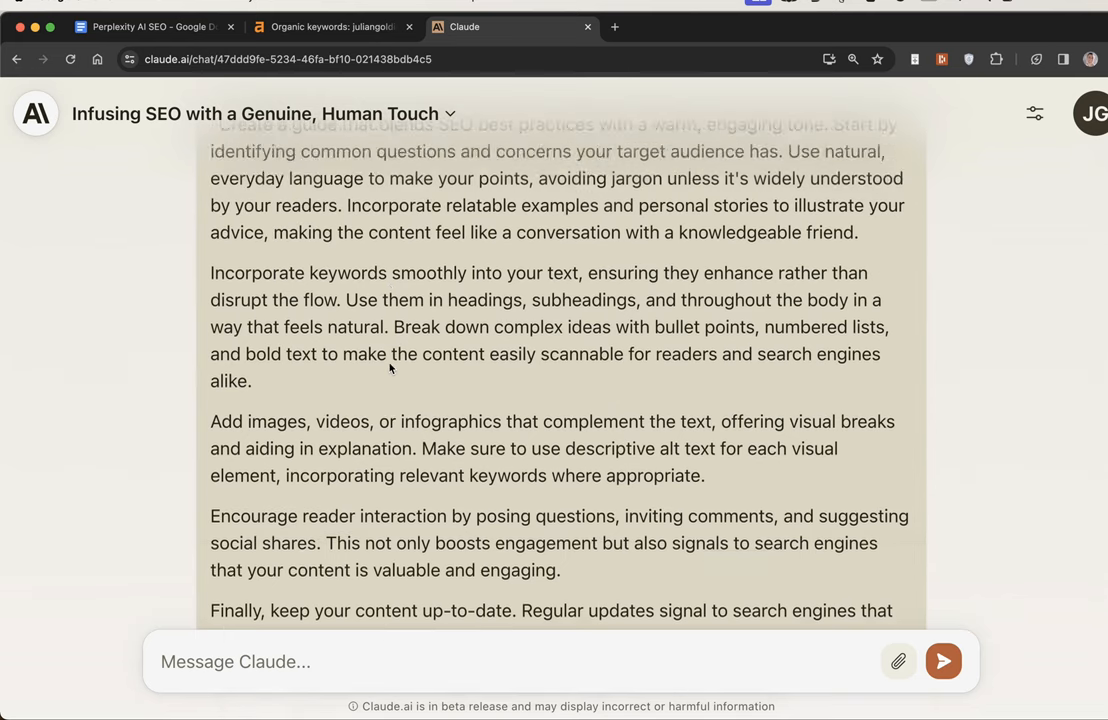
scroll(390, 368, "up", 3)
scroll(390, 368, "up", 3)
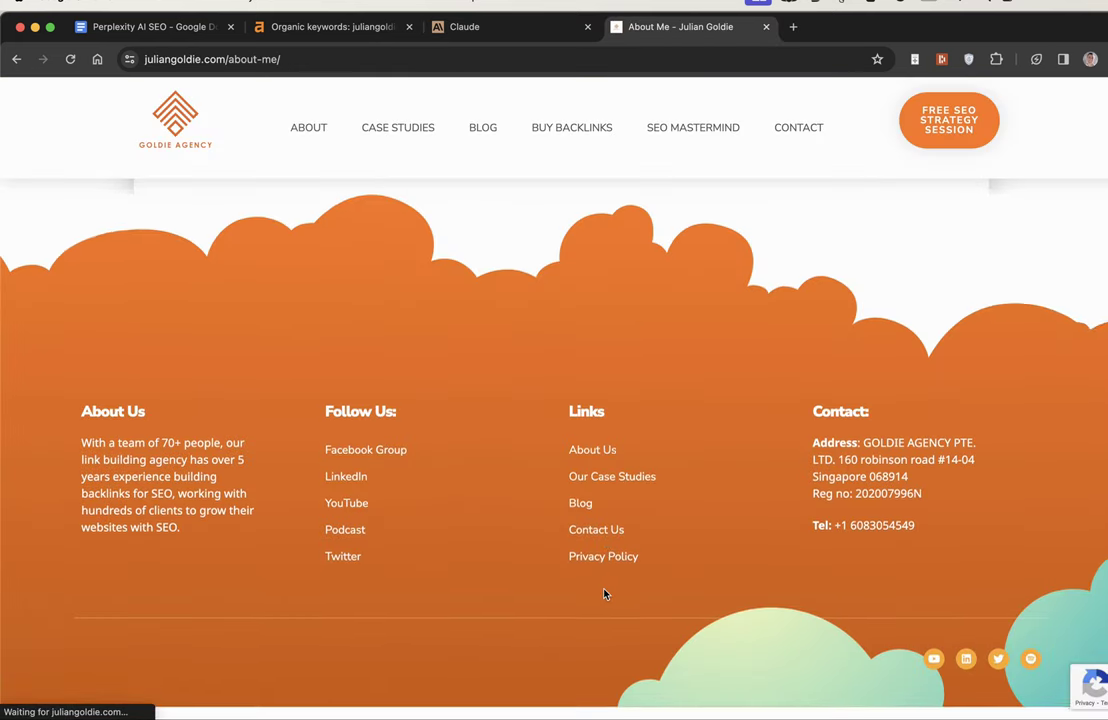
scroll(603, 594, "up", 10)
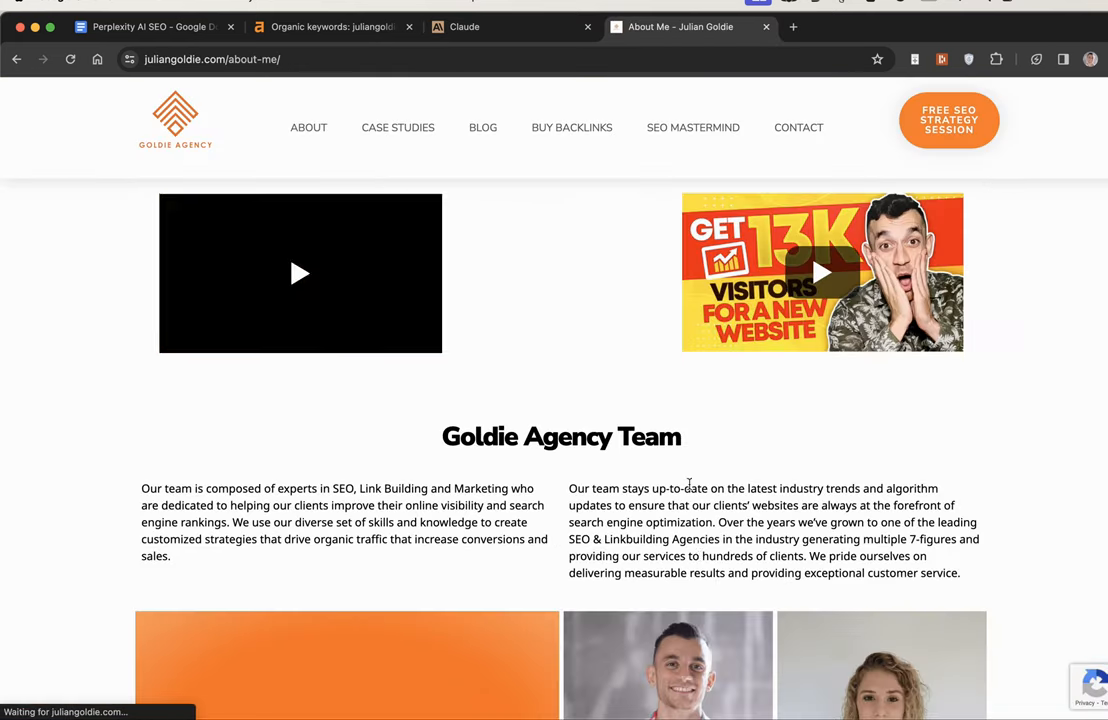
scroll(844, 464, "up", 5)
scroll(830, 570, "up", 10)
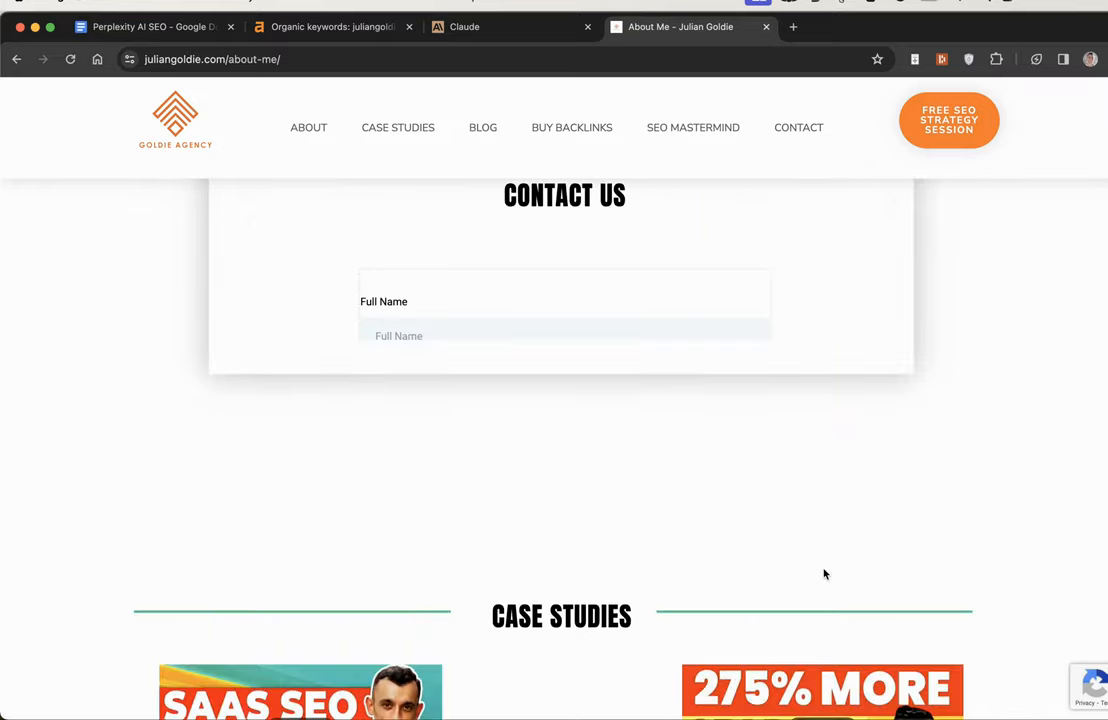
scroll(830, 570, "up", 10)
scroll(824, 574, "up", 8)
scroll(824, 574, "down", 8)
scroll(800, 575, "down", 5)
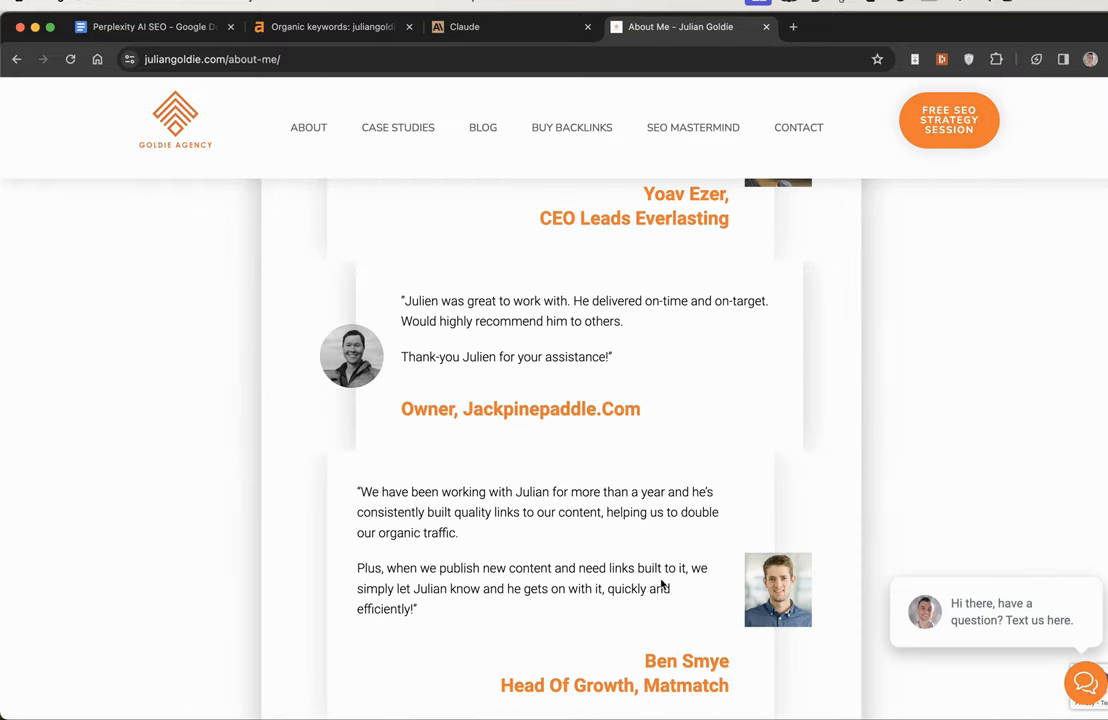
left_click_drag(660, 410, 679, 590)
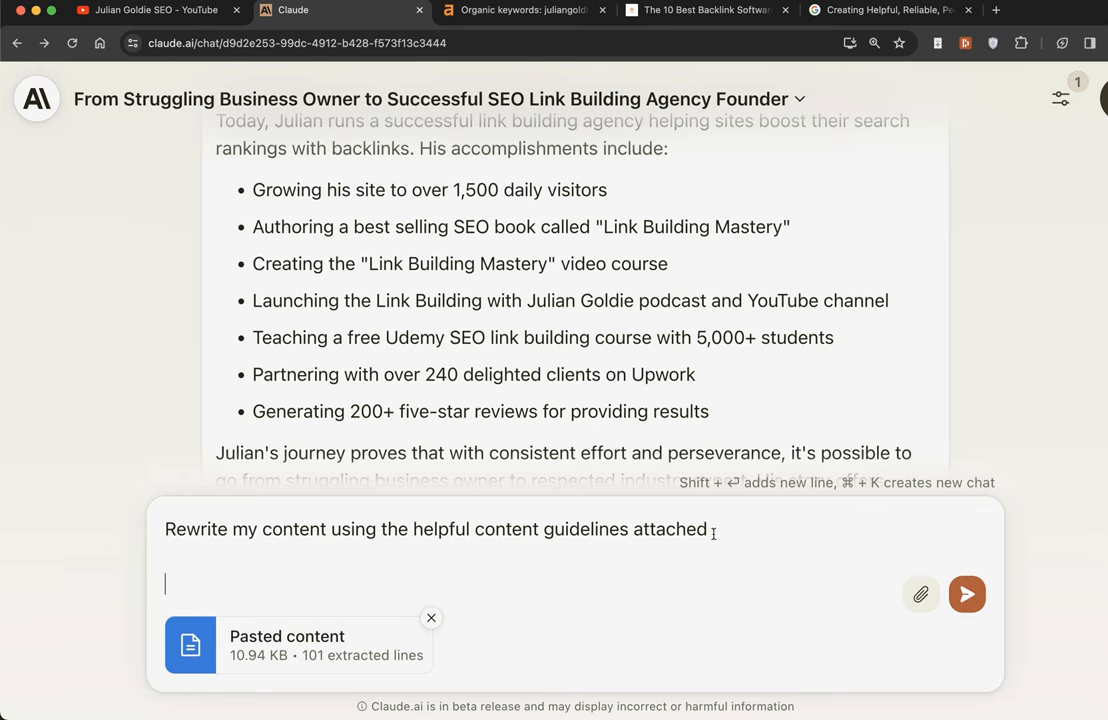
Paste the website text and reword the prompt to say 'blog post' instead of 'content'
key("super+v")
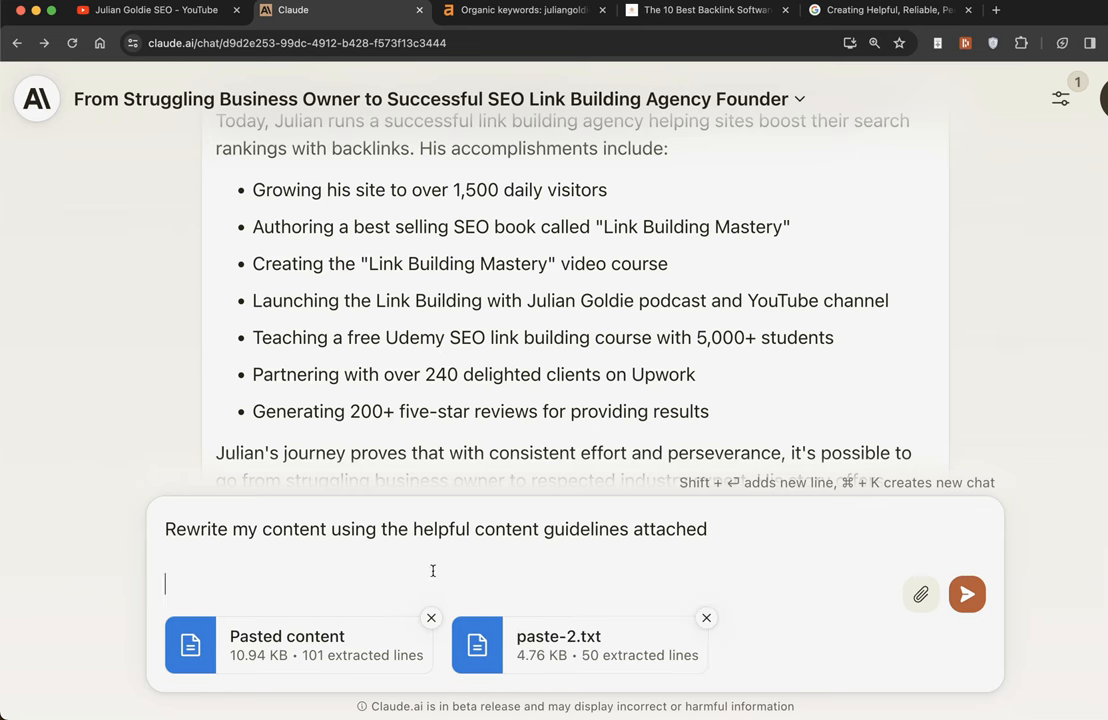
double_click(270, 530)
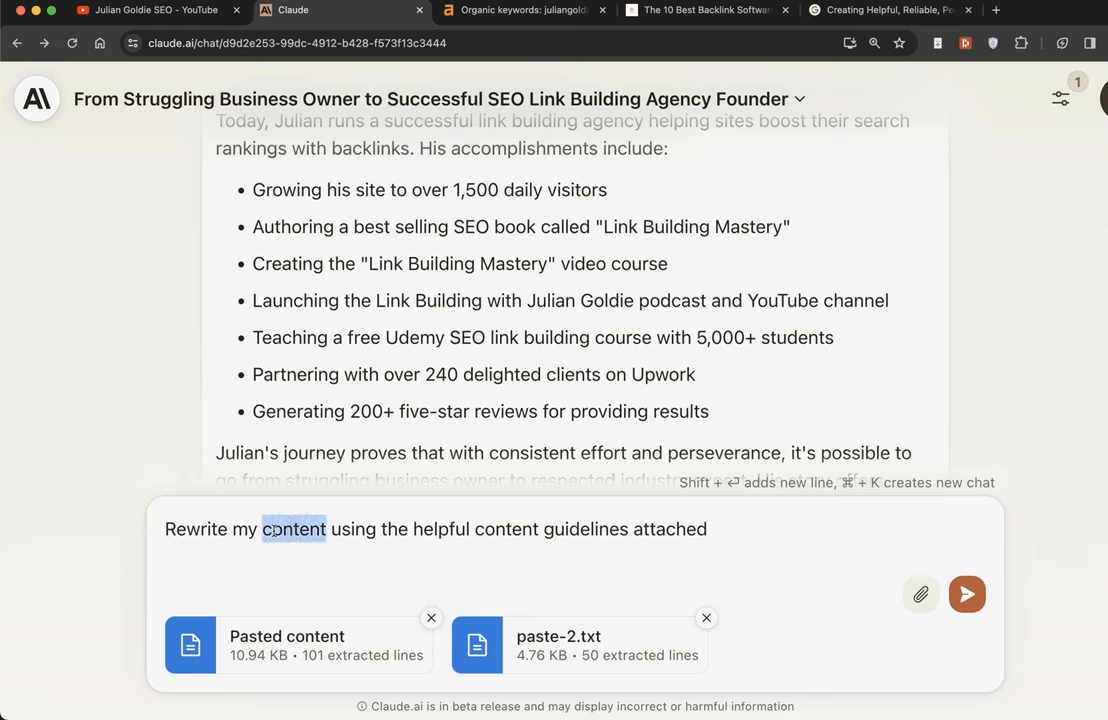
type("blog post")
key("BackSpace")
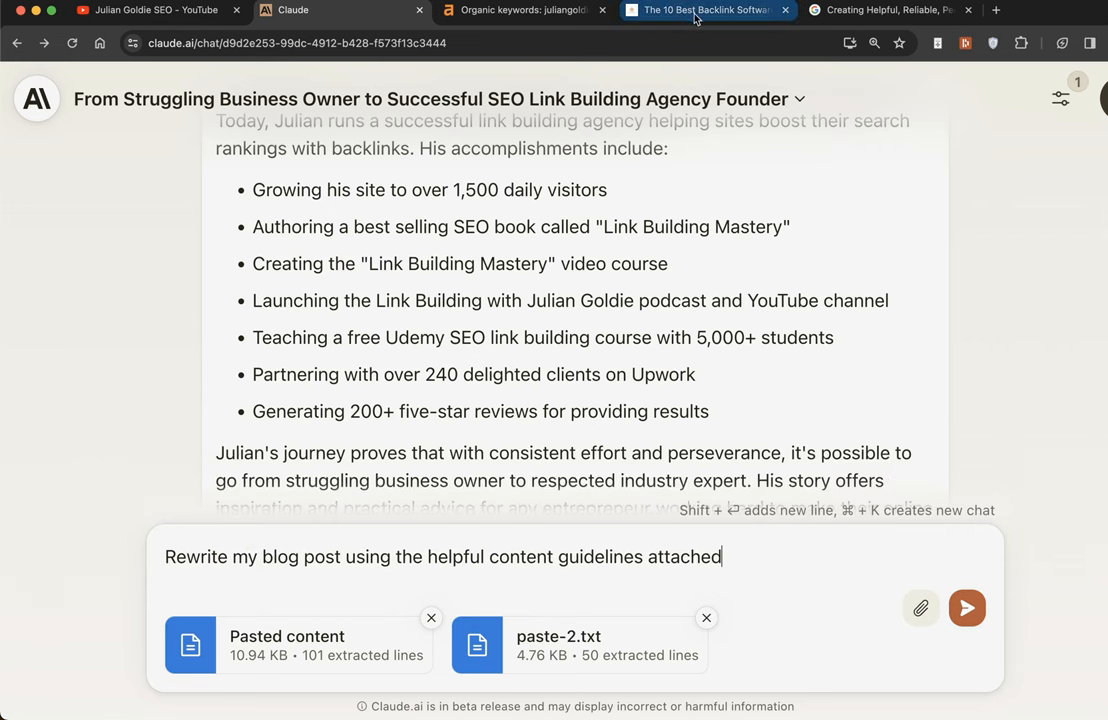
Check the helpful content guidelines page and the 10 Best Backlink Software post, then return to Claude
left_click(888, 10)
scroll(667, 356, "up", 3)
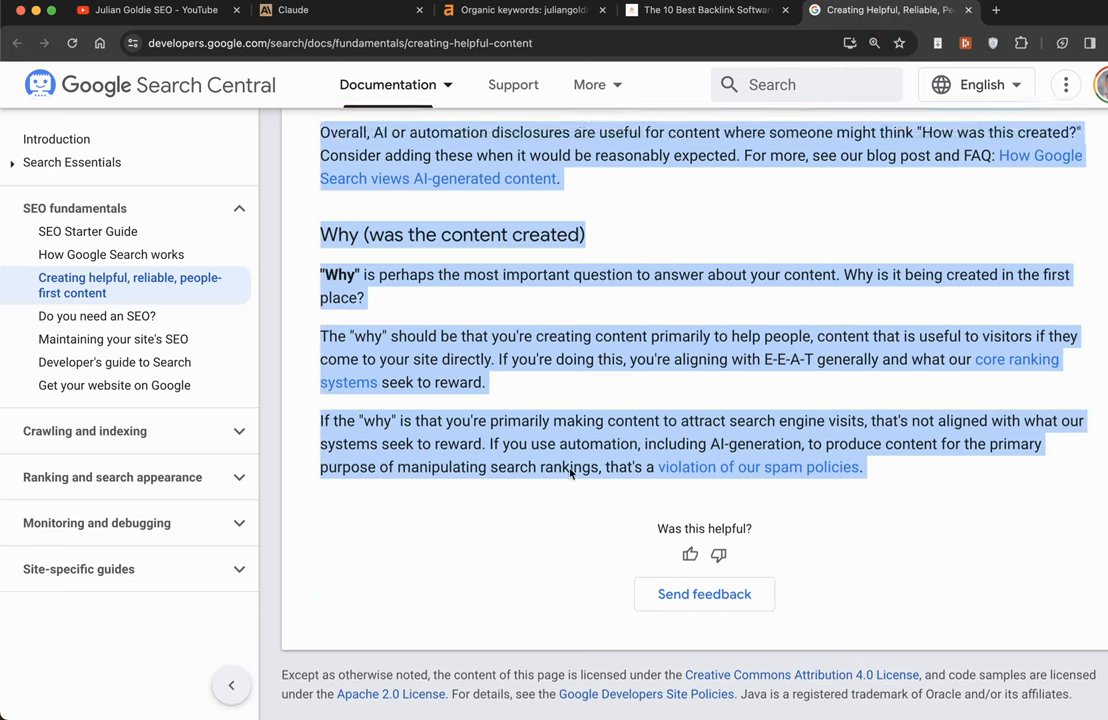
scroll(620, 420, "up", 5)
scroll(574, 479, "up", 3)
left_click(571, 479)
scroll(574, 479, "down", 2)
scroll(574, 479, "up", 4)
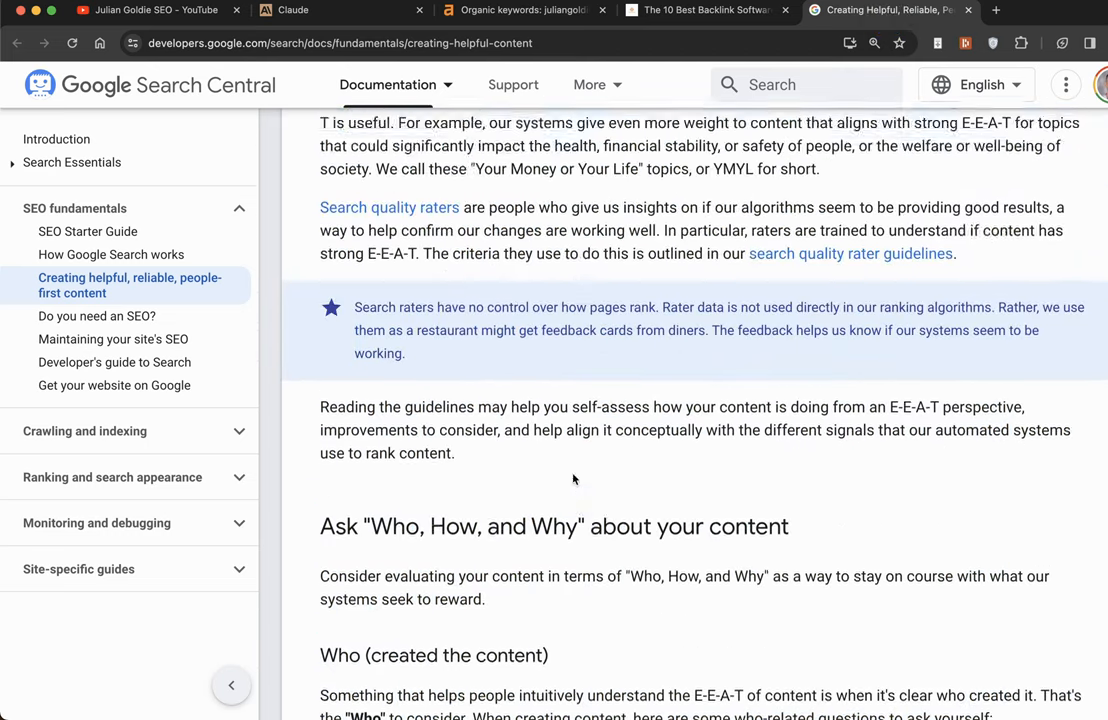
scroll(574, 479, "up", 4)
scroll(574, 479, "up", 4)
scroll(578, 344, "up", 2)
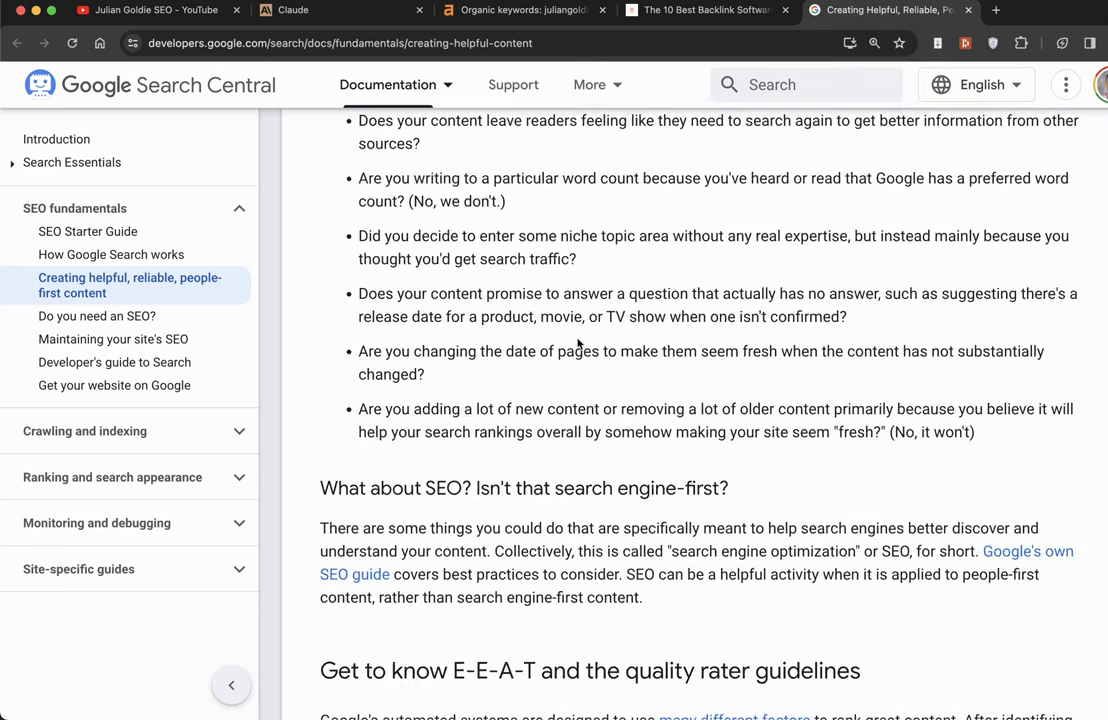
left_click(293, 10)
left_click(698, 10)
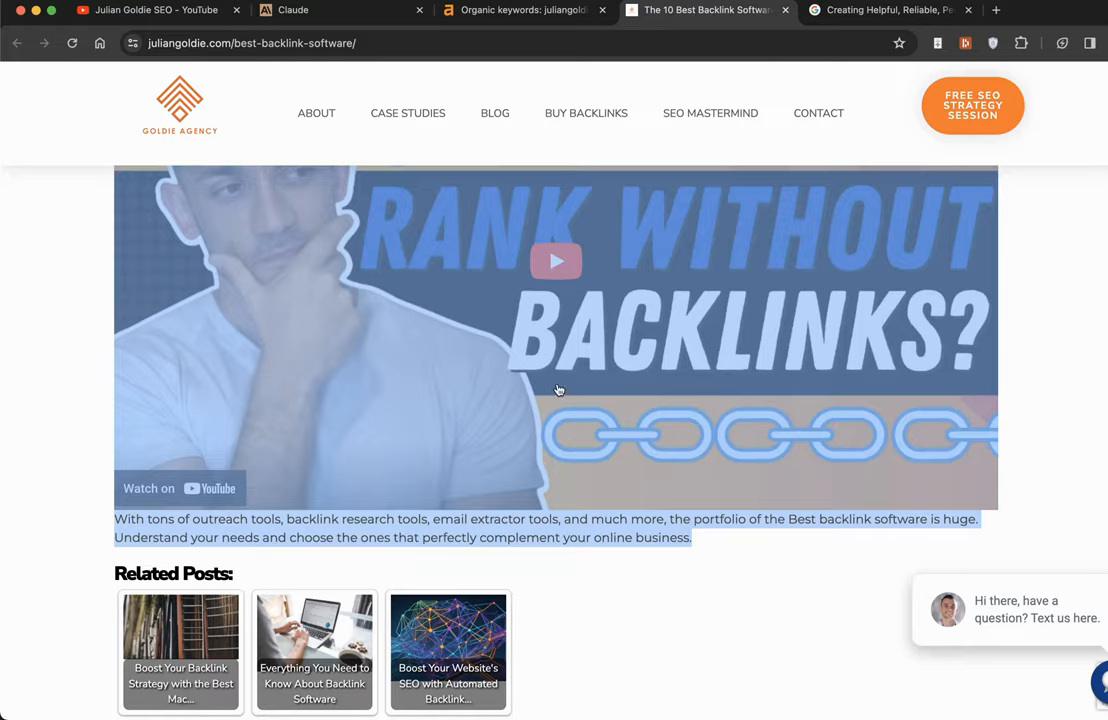
scroll(559, 390, "up", 10)
scroll(559, 390, "up", 10)
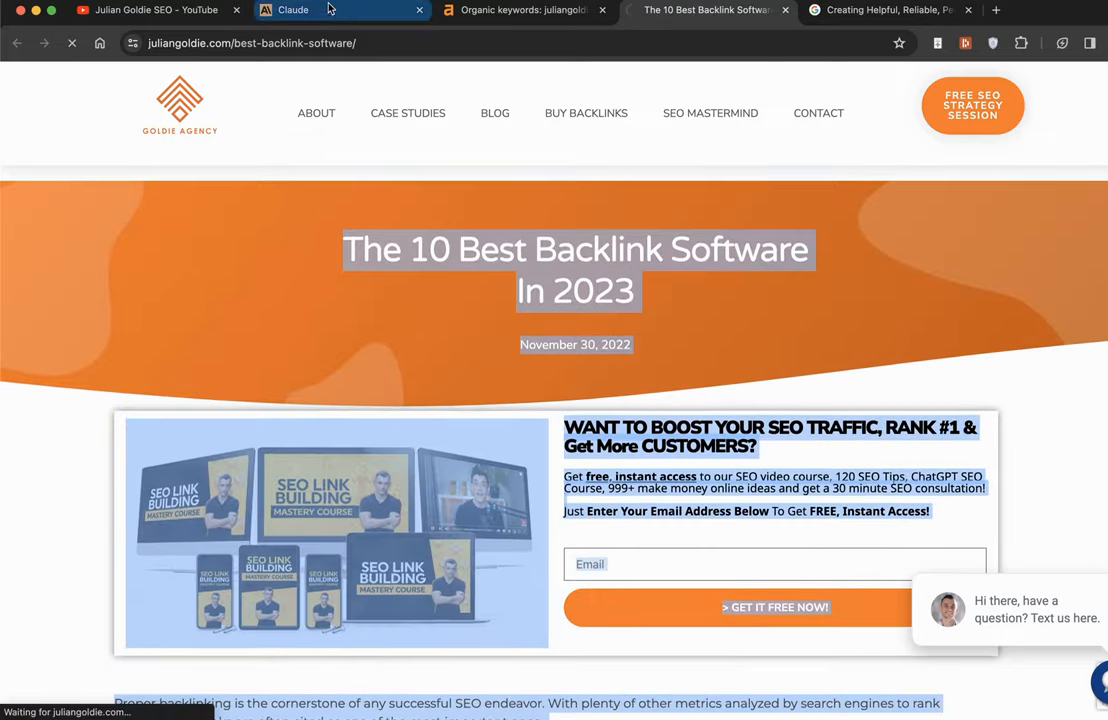
left_click(293, 9)
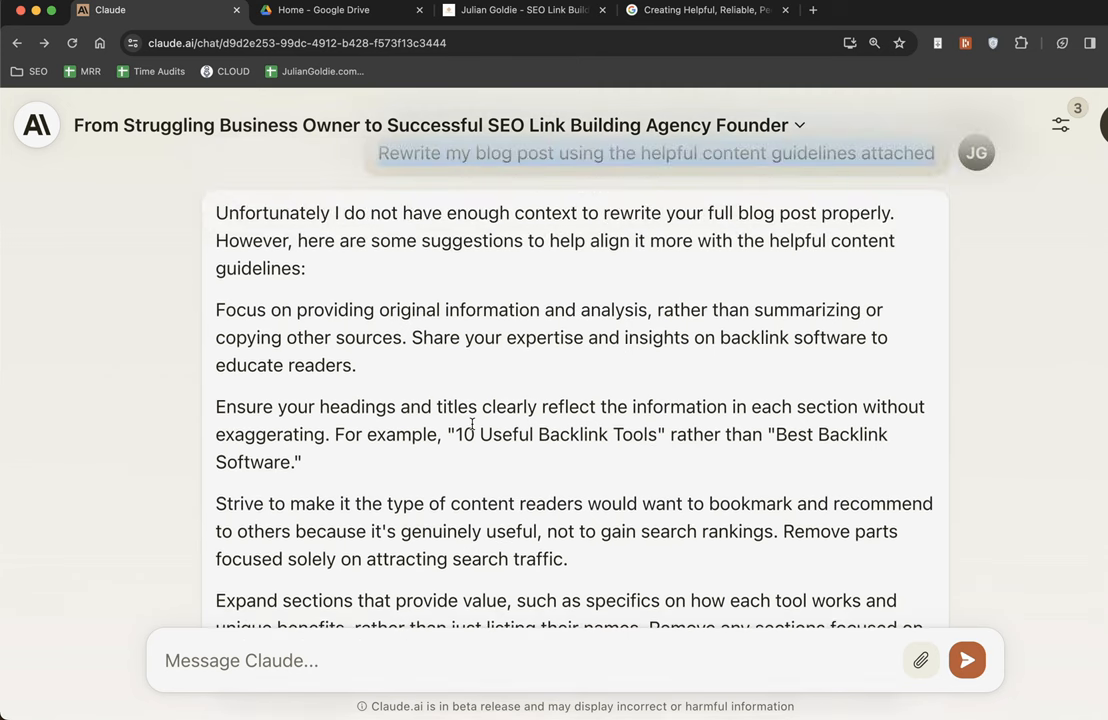
Read Claude's suggestions on honest headings, backlink expertise, expanding sections and author bio
left_click_drag(207, 280, 858, 283)
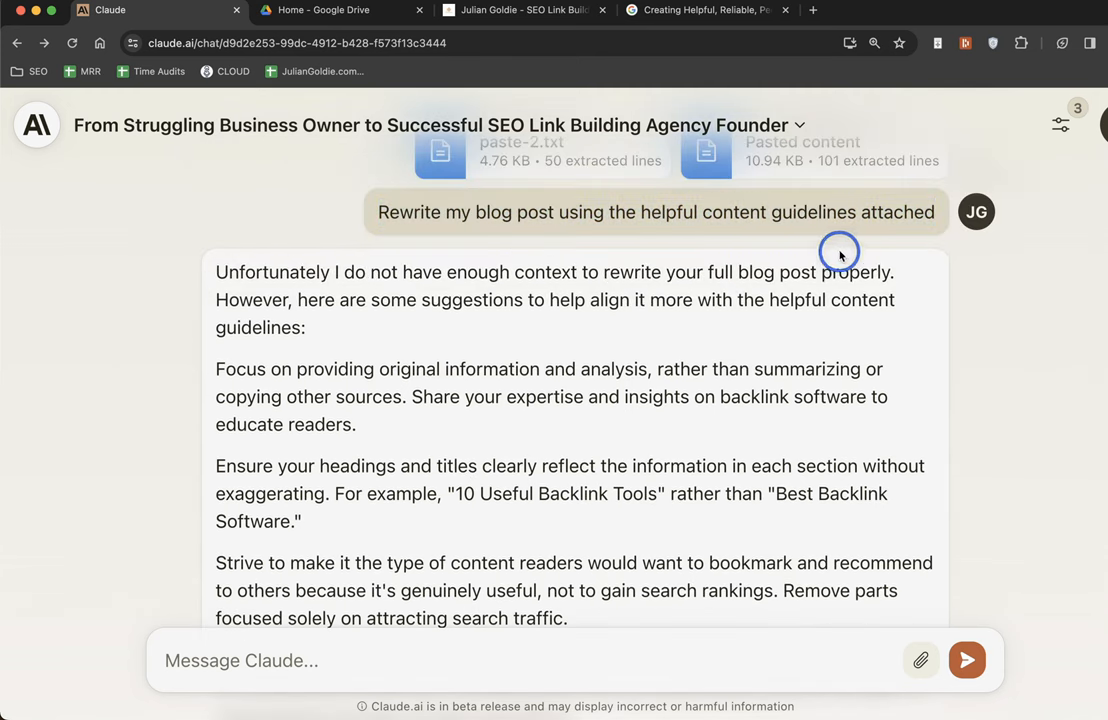
left_click(349, 370)
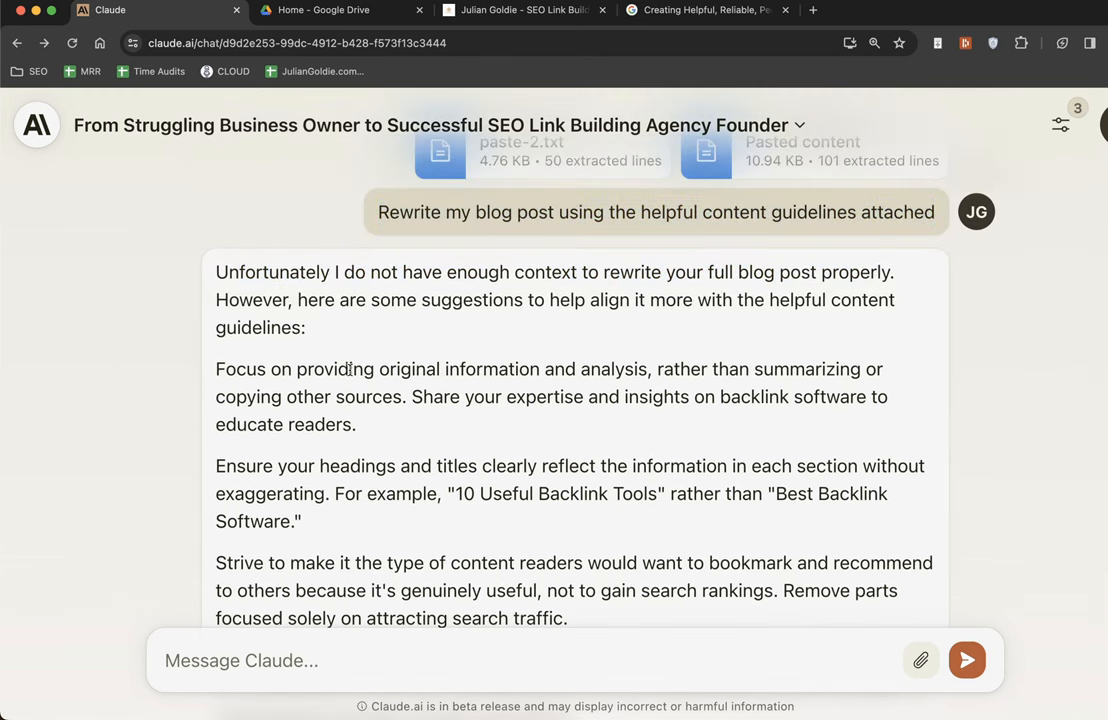
left_click_drag(212, 369, 358, 425)
scroll(358, 425, "down", 5)
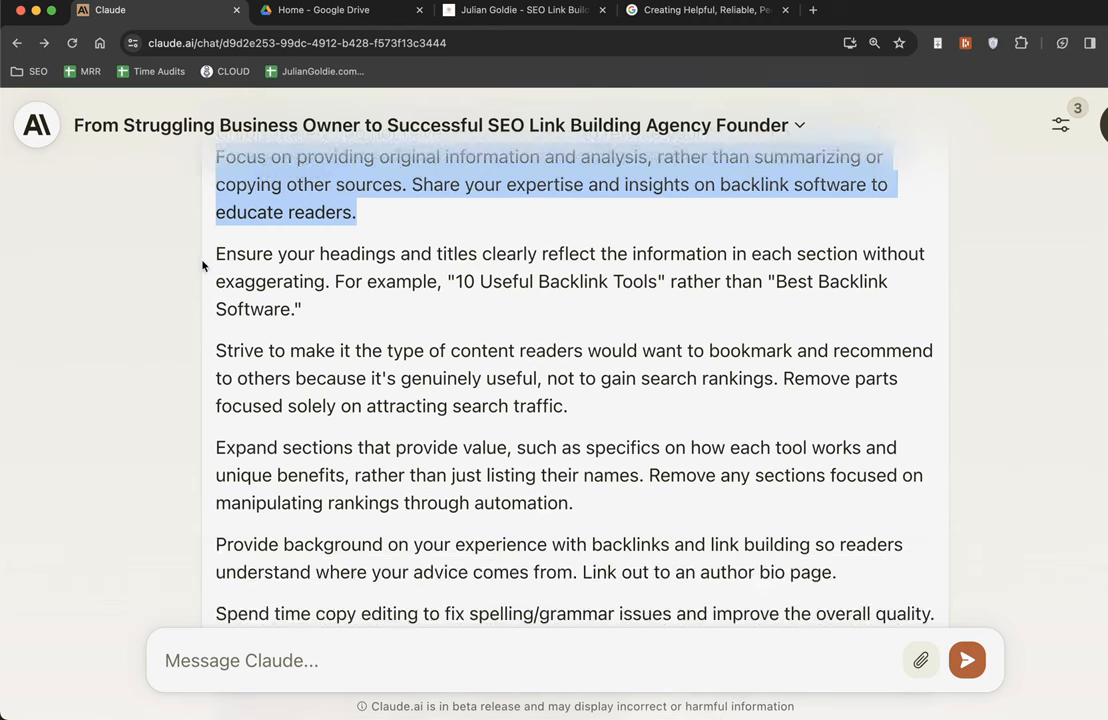
left_click_drag(208, 250, 305, 283)
scroll(589, 313, "down", 3)
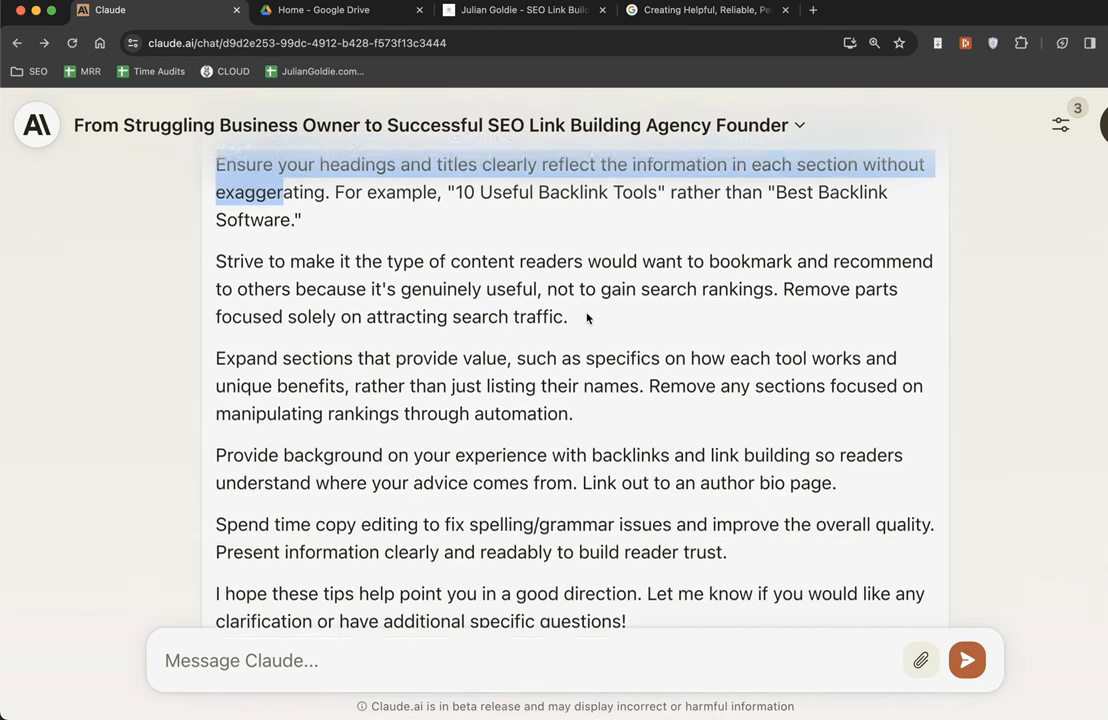
scroll(235, 300, "up", 4)
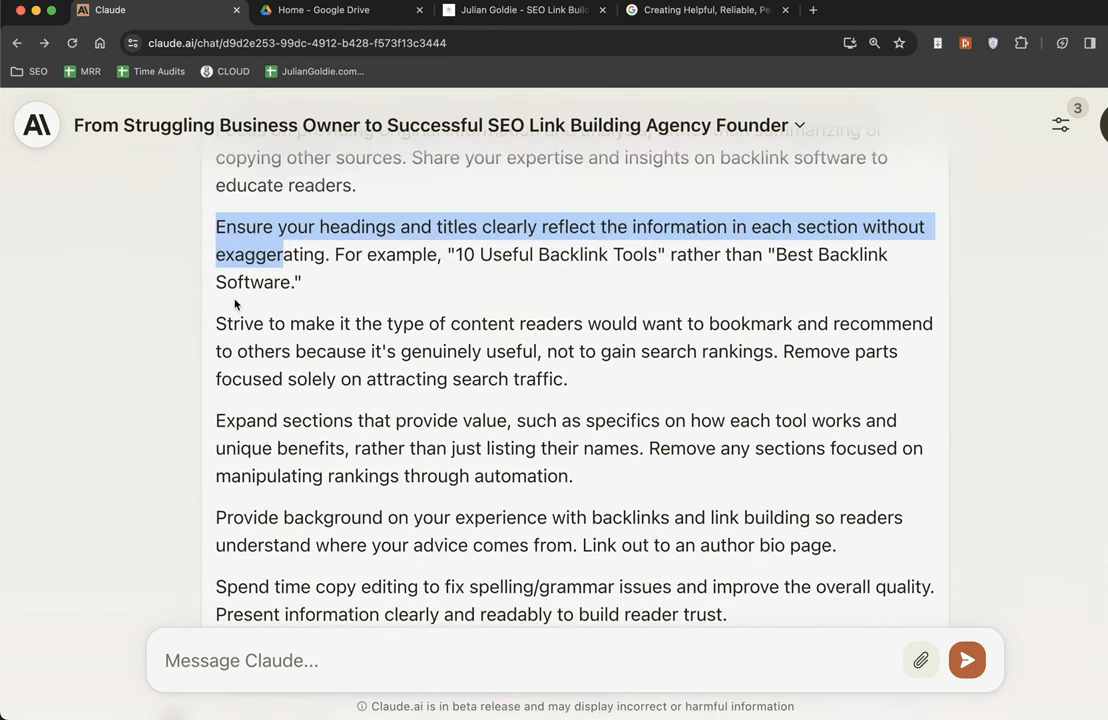
left_click(300, 270)
left_click_drag(212, 323, 305, 380)
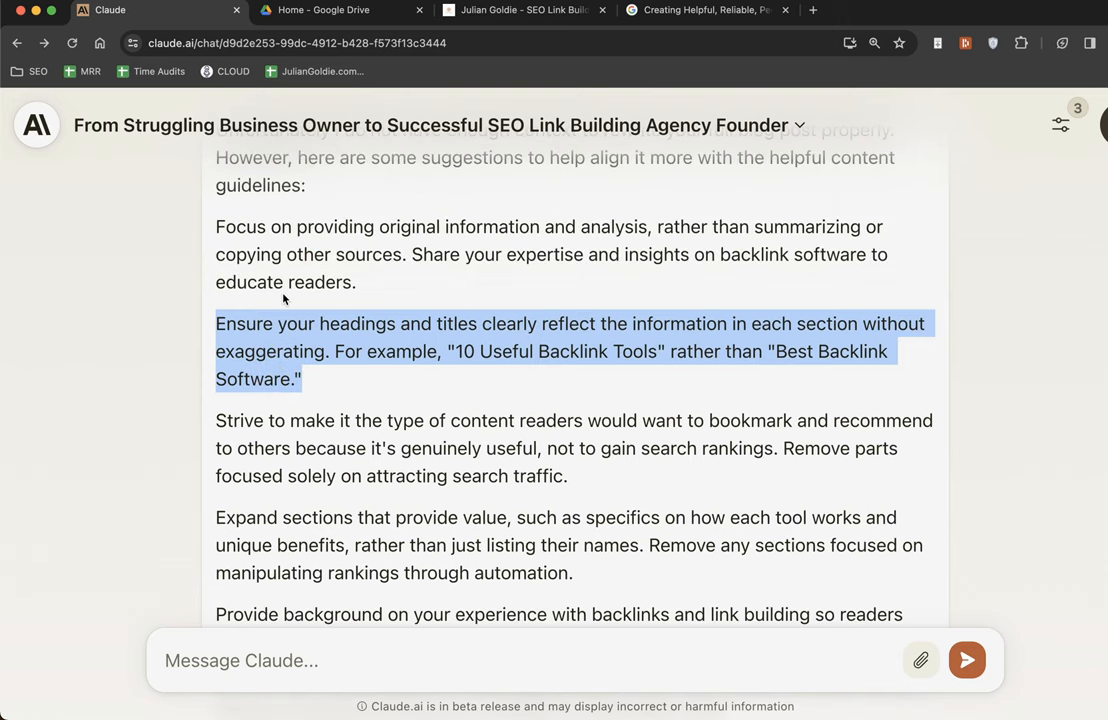
left_click_drag(409, 252, 462, 278)
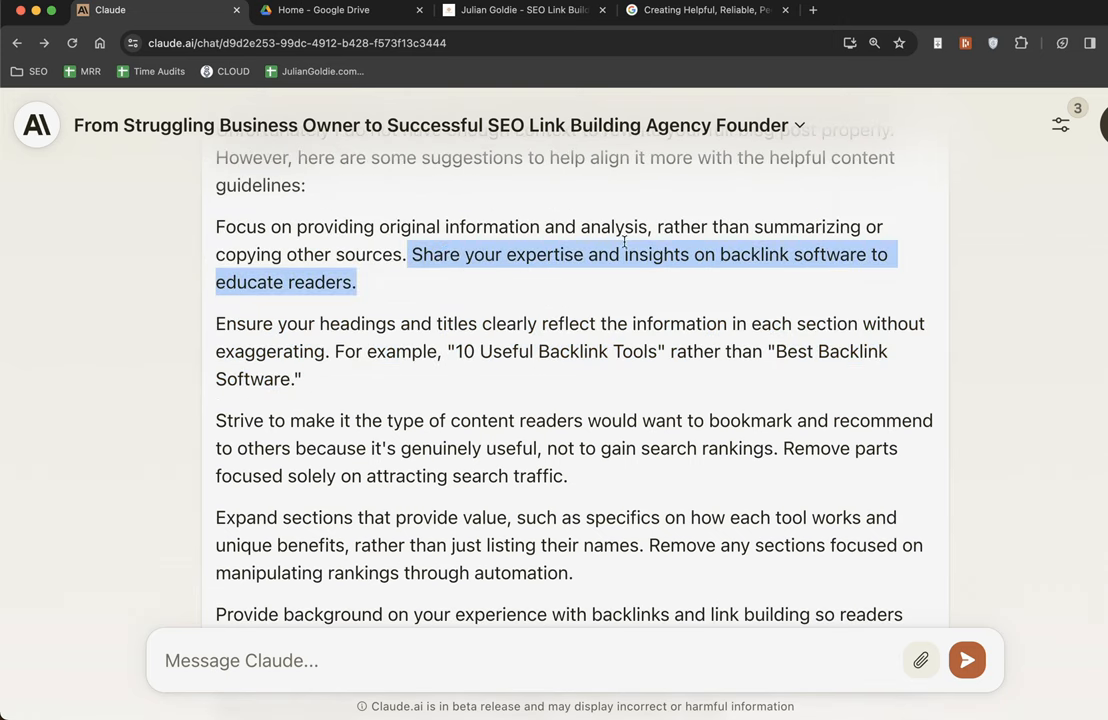
scroll(668, 383, "down", 5)
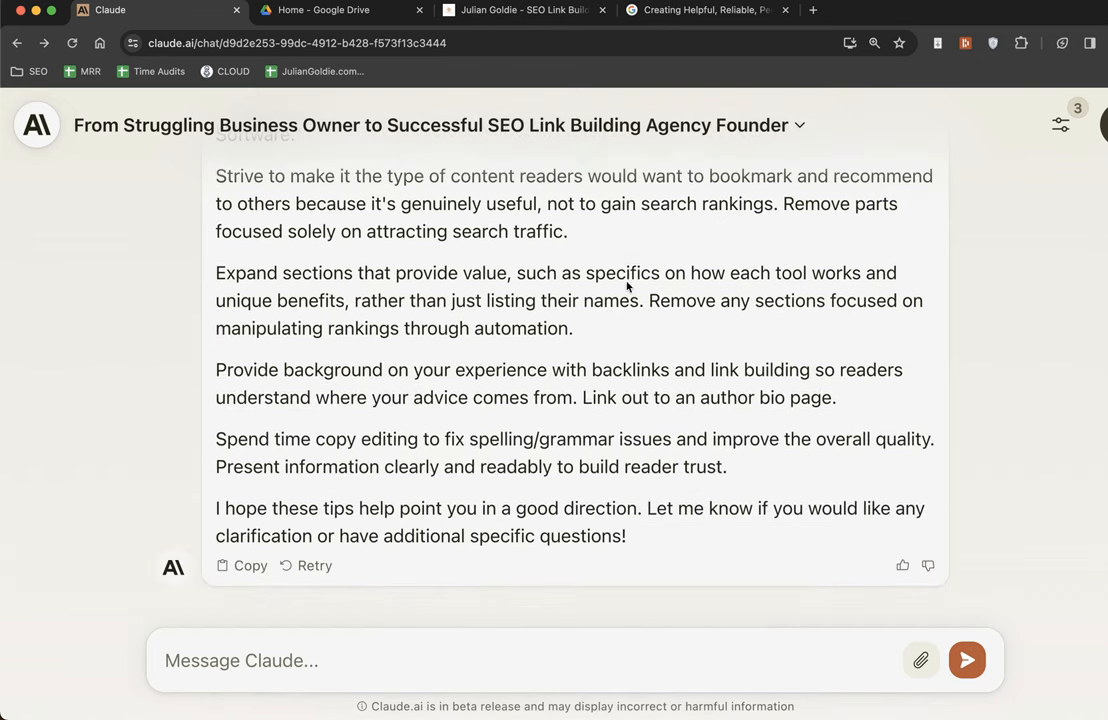
left_click_drag(212, 272, 667, 322)
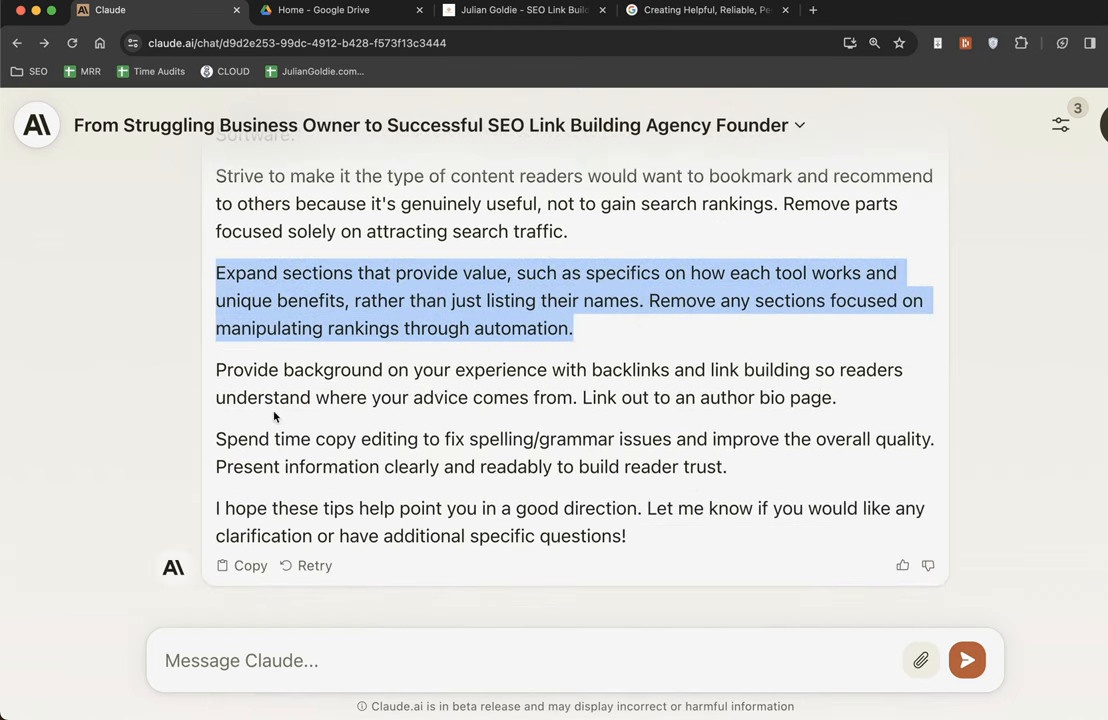
left_click_drag(214, 369, 918, 388)
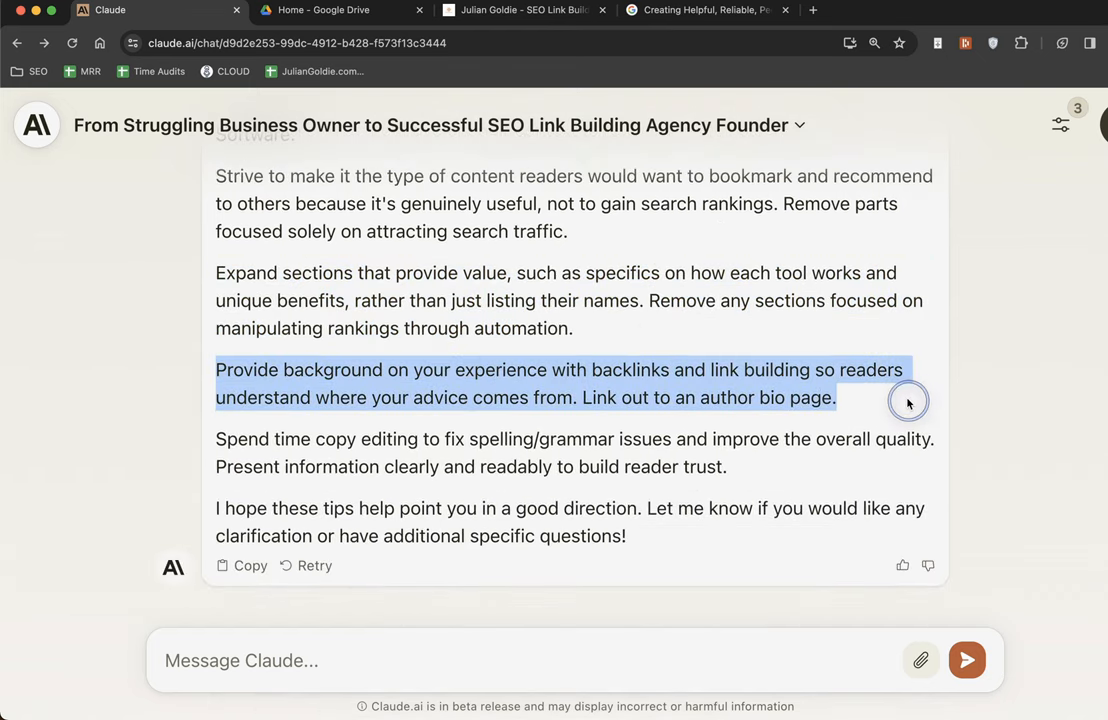
scroll(630, 382, "up", 2)
scroll(400, 300, "up", 4)
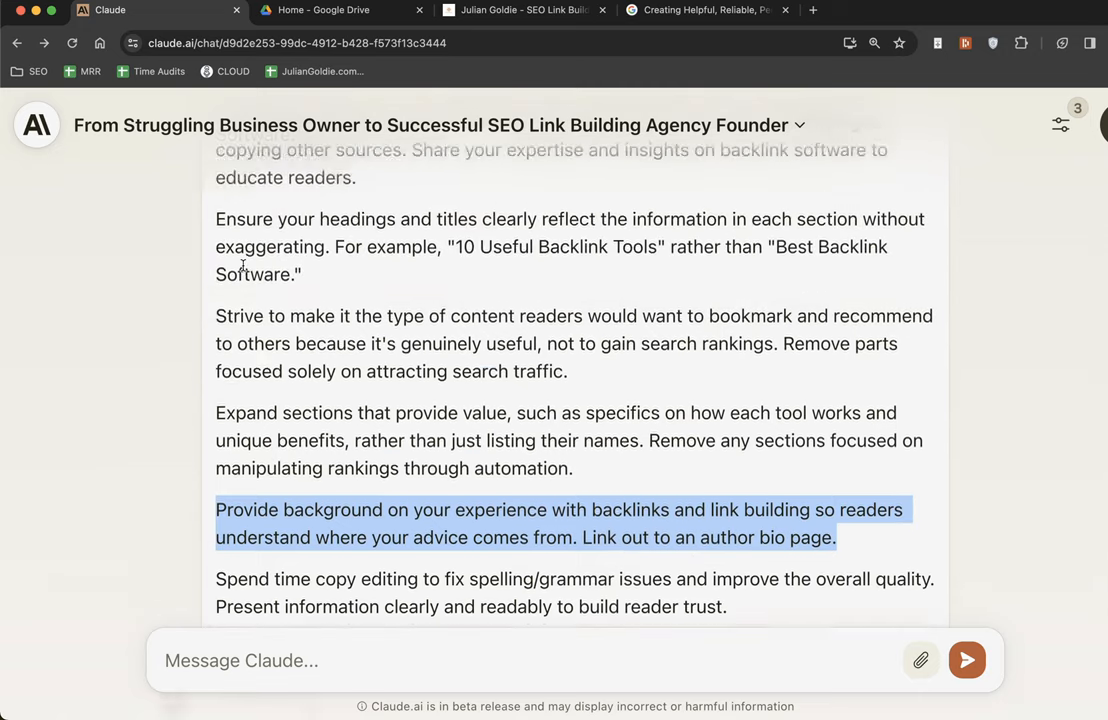
scroll(243, 264, "up", 5)
scroll(243, 264, "up", 3)
Compare against the Julian Goldie homepage and the helpful content guidelines, then close the guidelines page
left_click(523, 10)
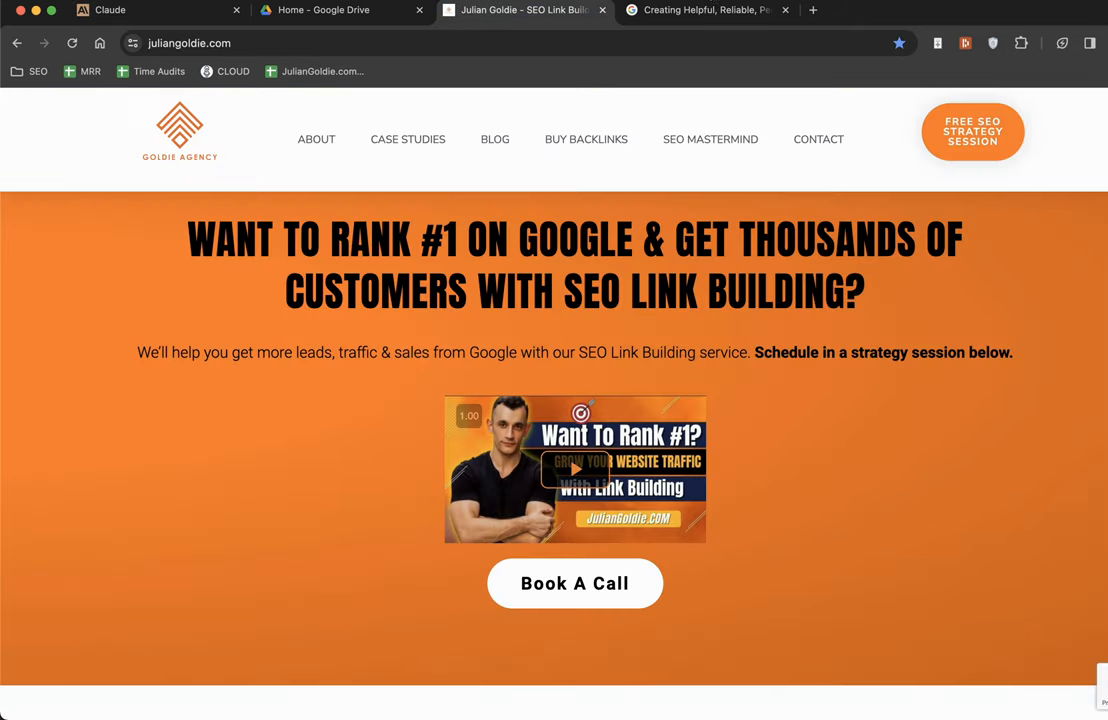
left_click(707, 10)
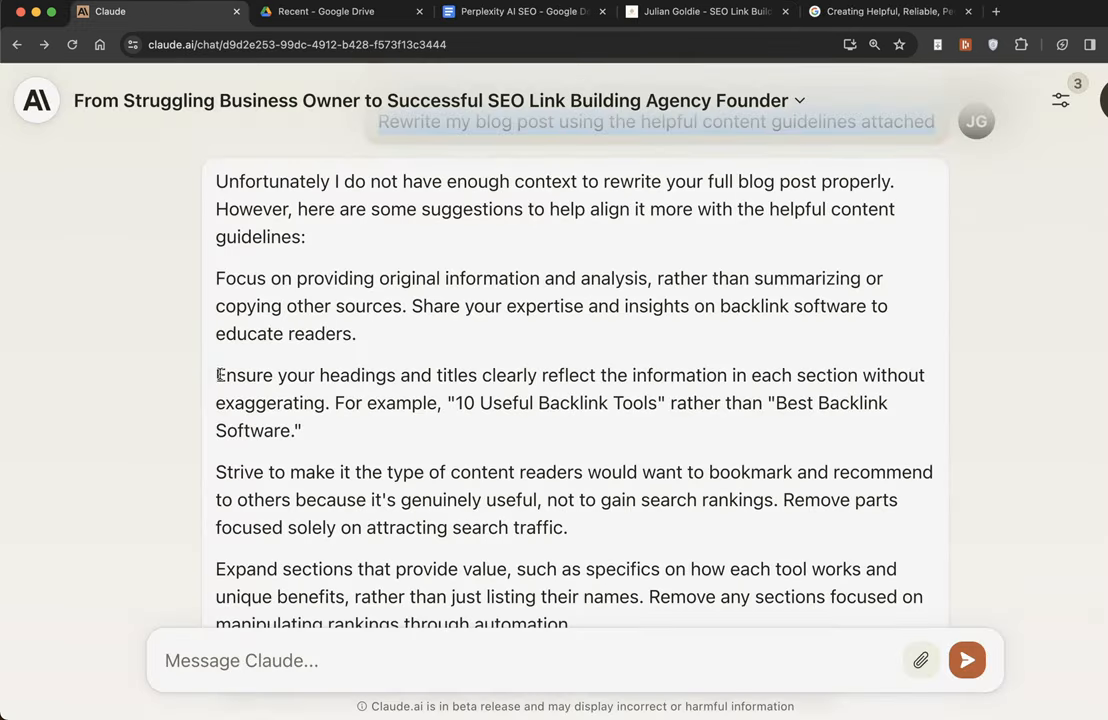
left_click_drag(217, 375, 333, 472)
scroll(399, 488, "down", 3)
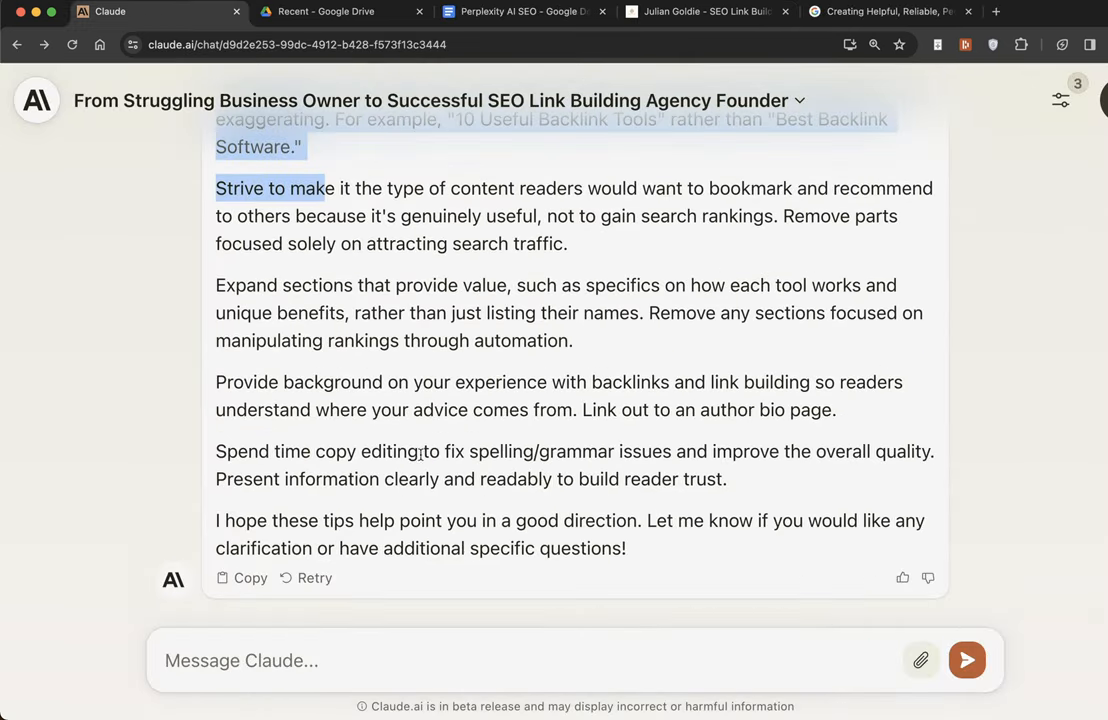
left_click(419, 11)
left_click(700, 11)
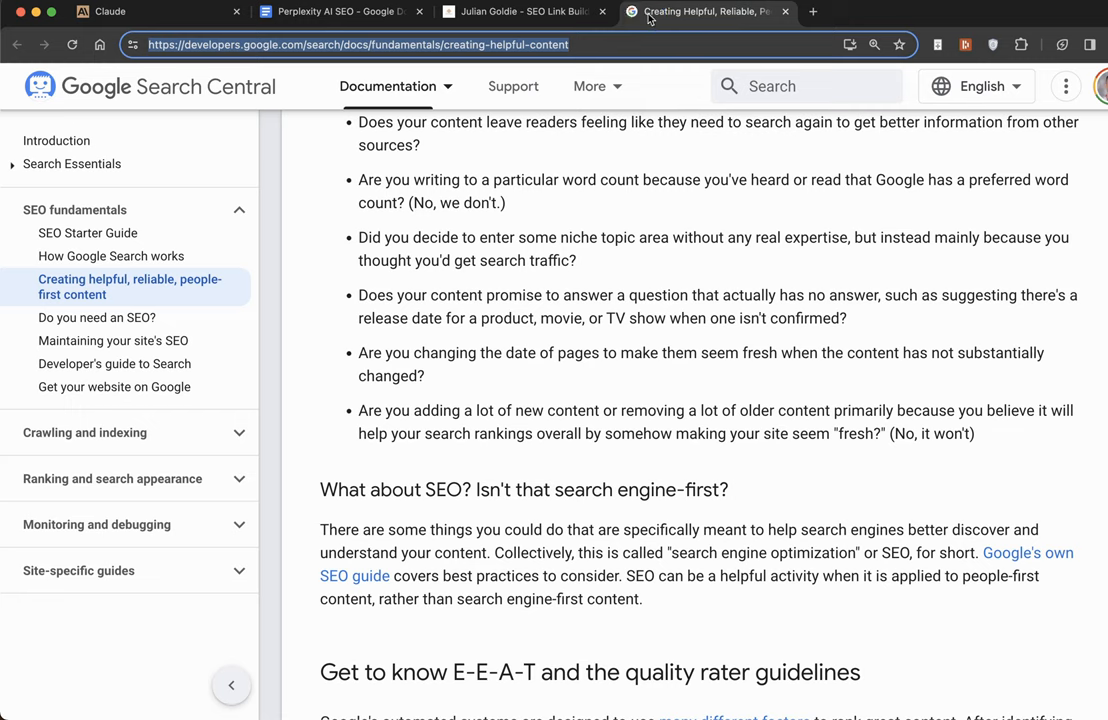
left_click(589, 86)
left_click(335, 335)
scroll(335, 335, "up", 5)
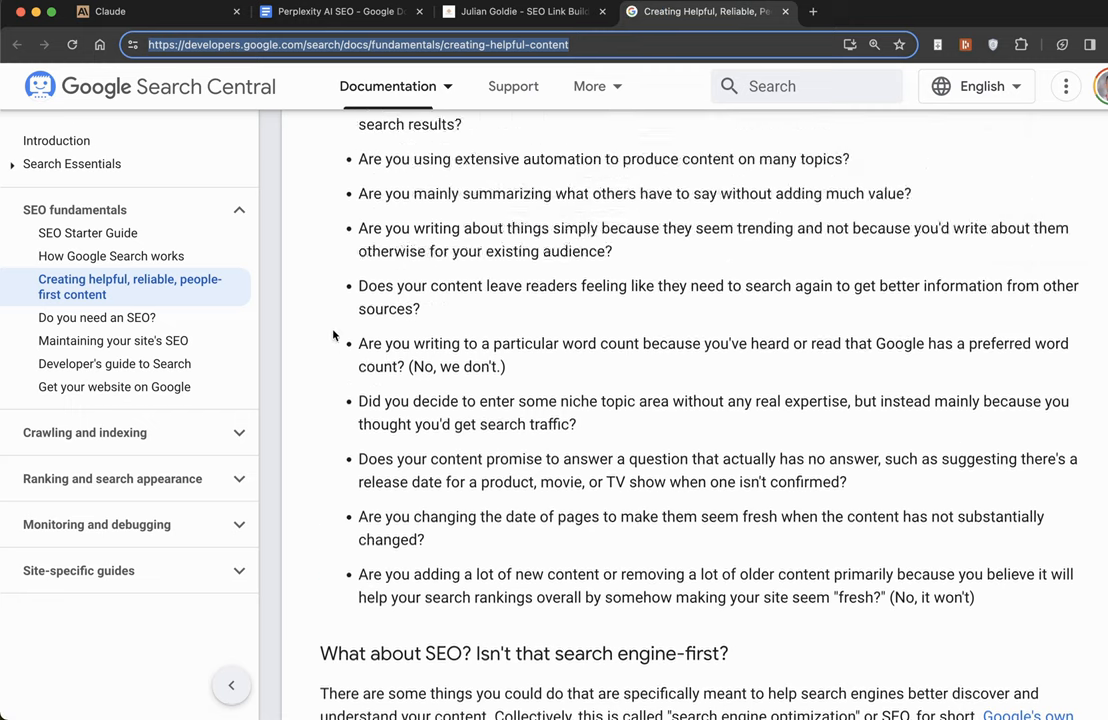
scroll(335, 335, "up", 5)
scroll(335, 335, "up", 10)
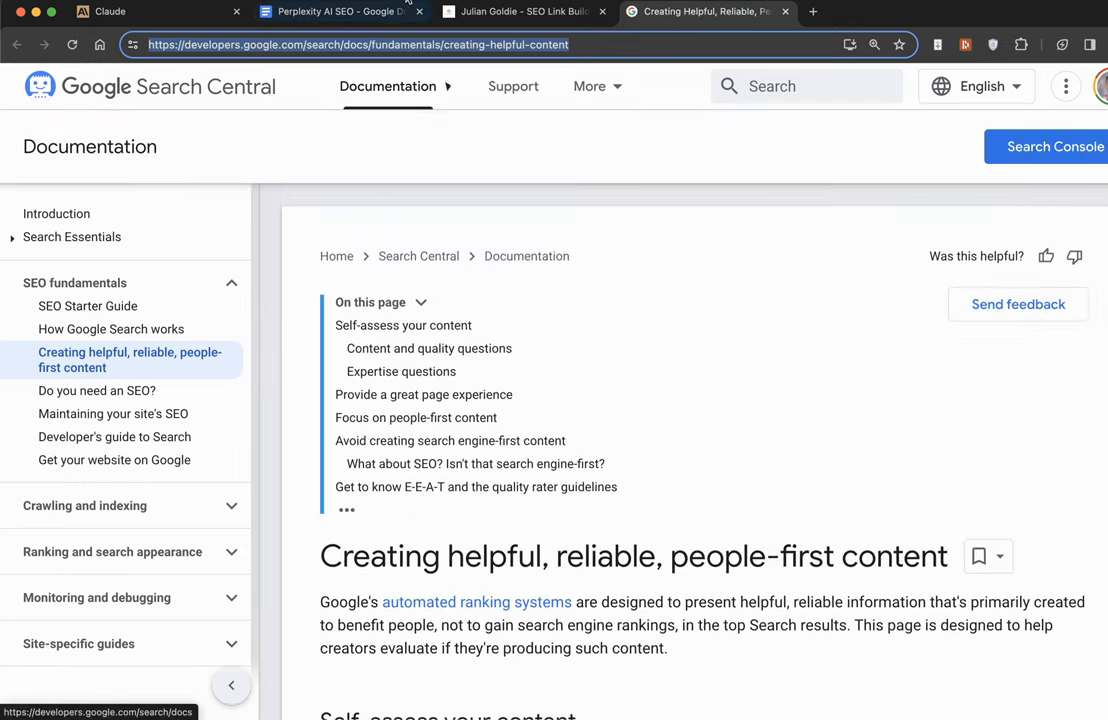
left_click(155, 8)
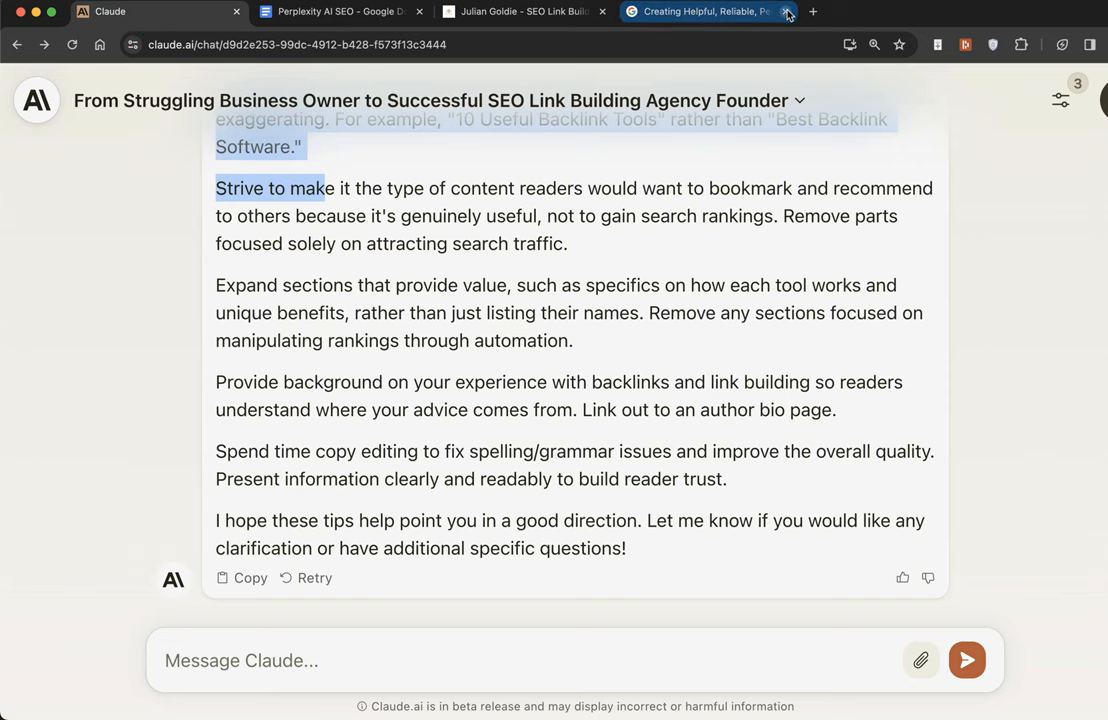
left_click(789, 11)
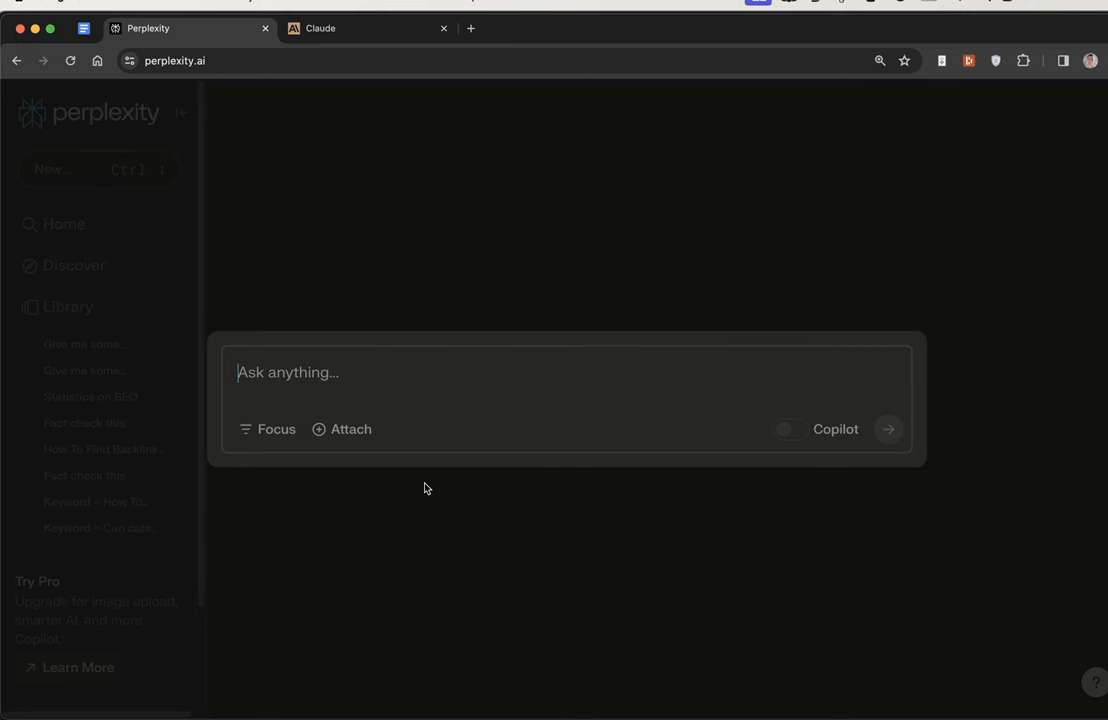
In Descript, dismiss the correction dialog and select the whole script
mouse_move(524, 716)
left_click(524, 703)
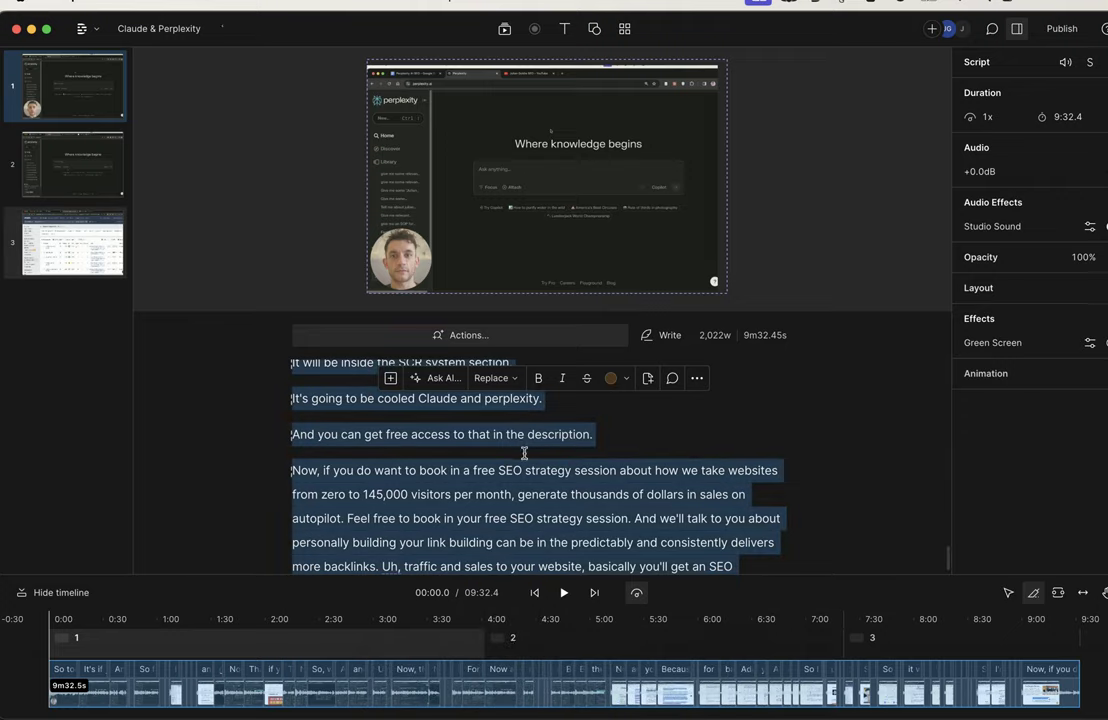
key("c")
key("Escape")
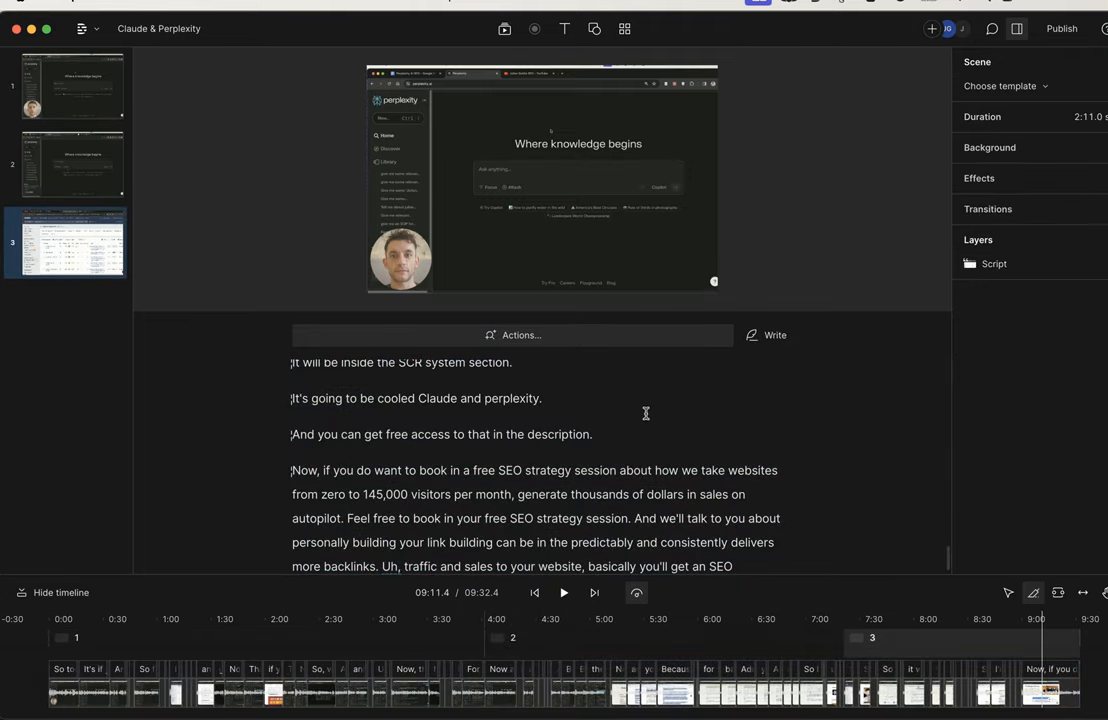
left_click(1040, 640)
scroll(514, 417, "down", 10)
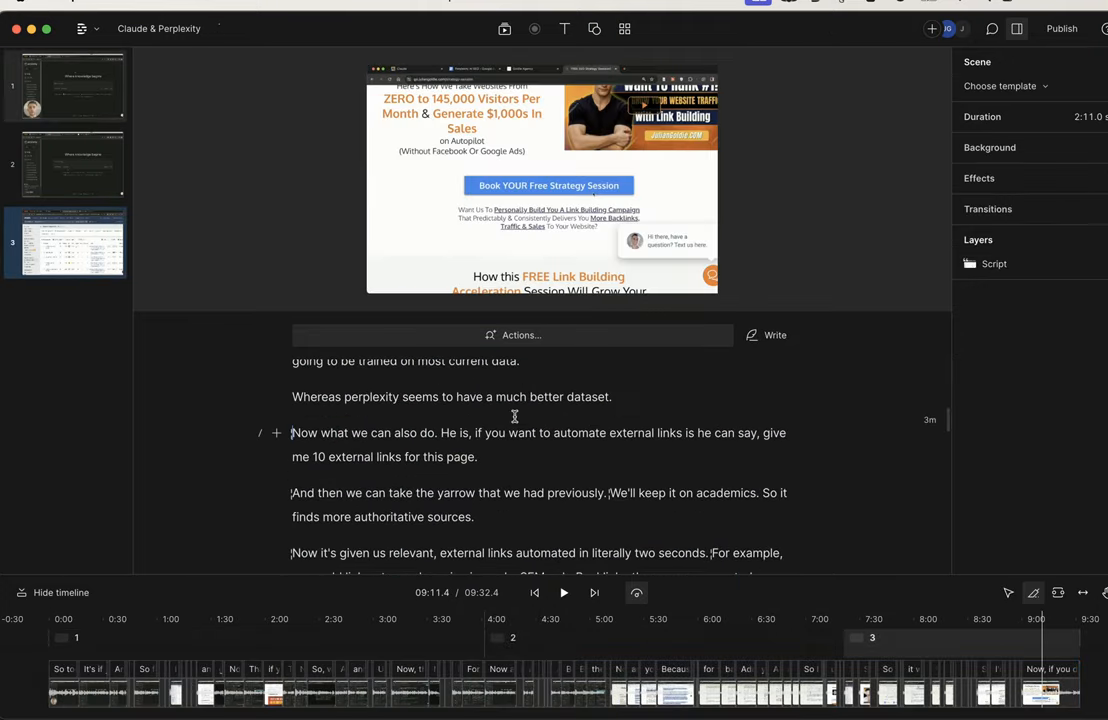
key("ctrl+a")
Switch to the Perplexity window, try attaching a file and dismiss the upgrade offer
key("ctrl+Up")
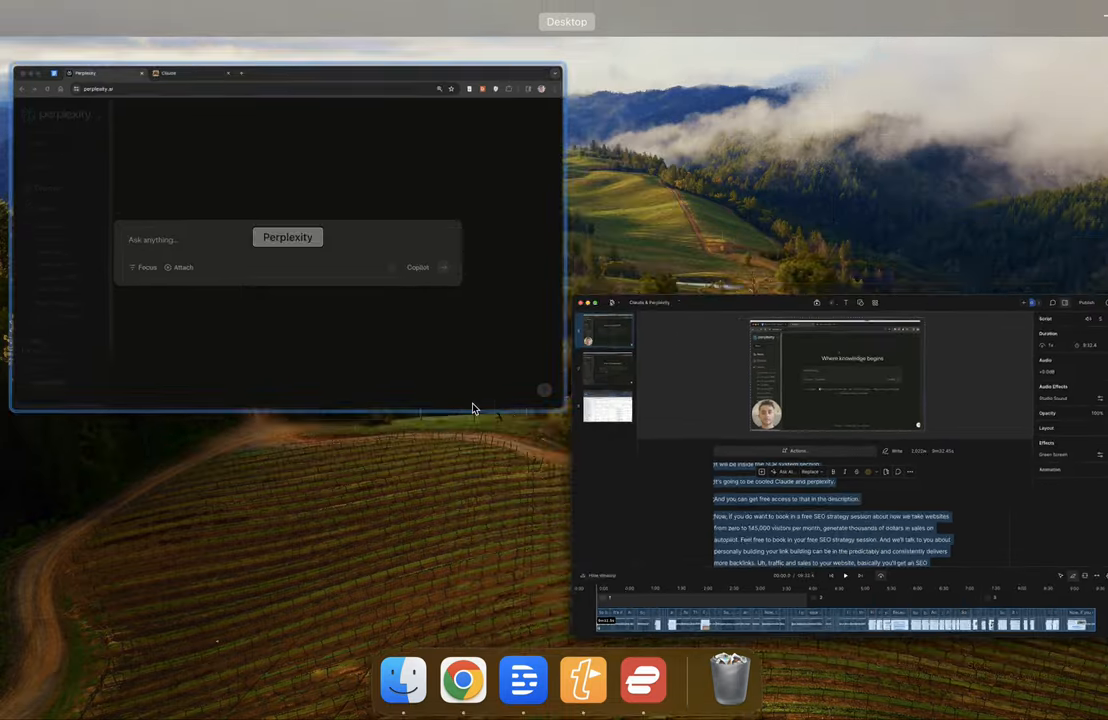
left_click(470, 400)
left_click(348, 428)
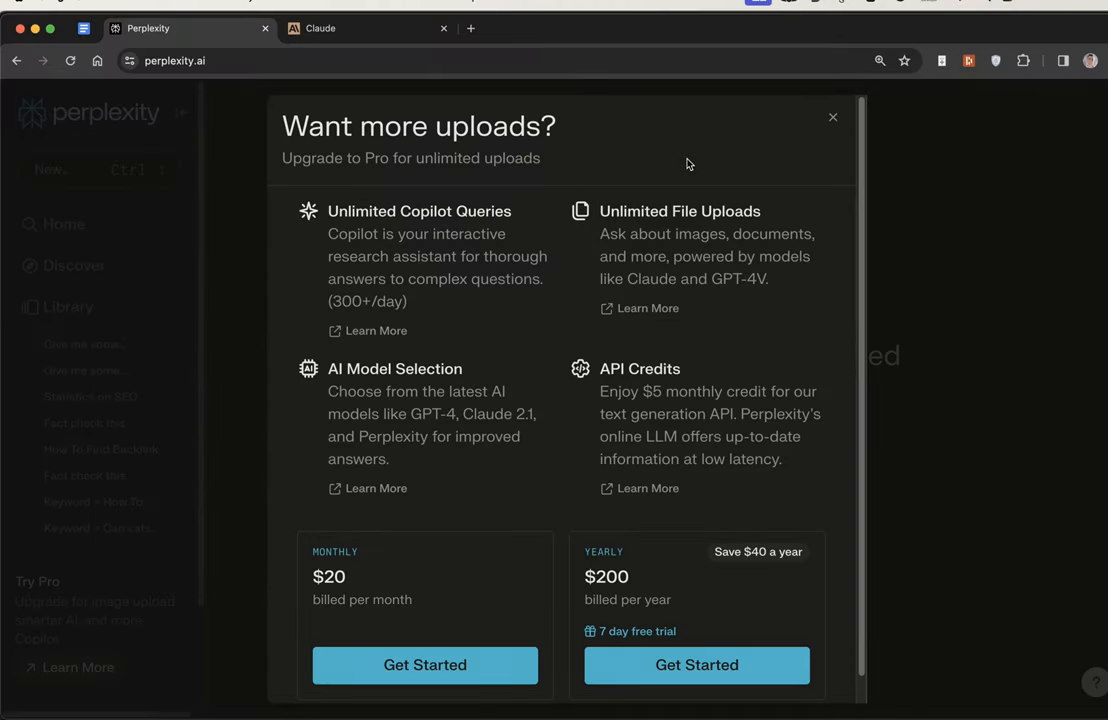
left_click(834, 118)
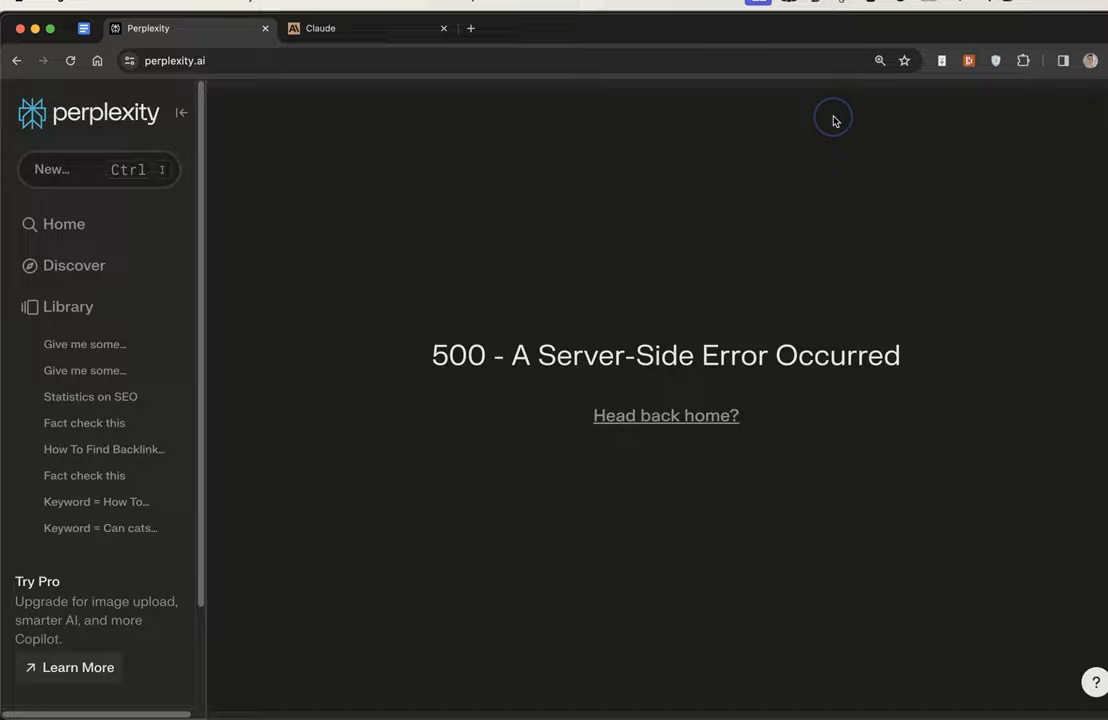
left_click(320, 28)
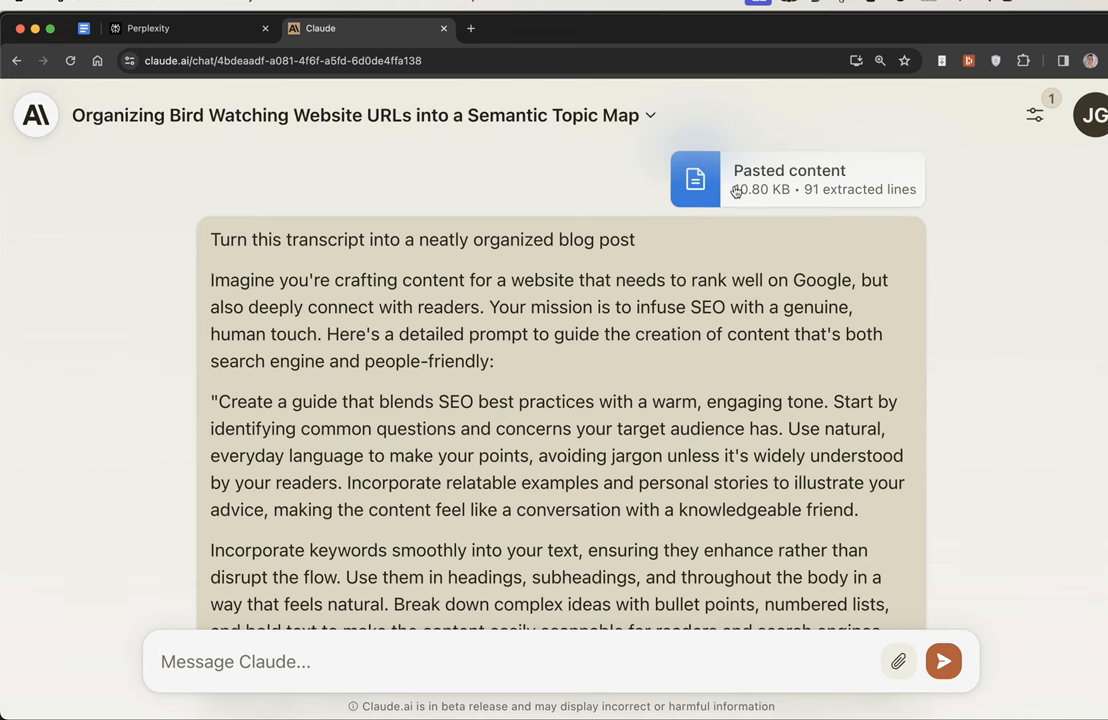
Select the transcript prompt's opening line and next paragraph while reading it
left_click_drag(210, 239, 388, 245)
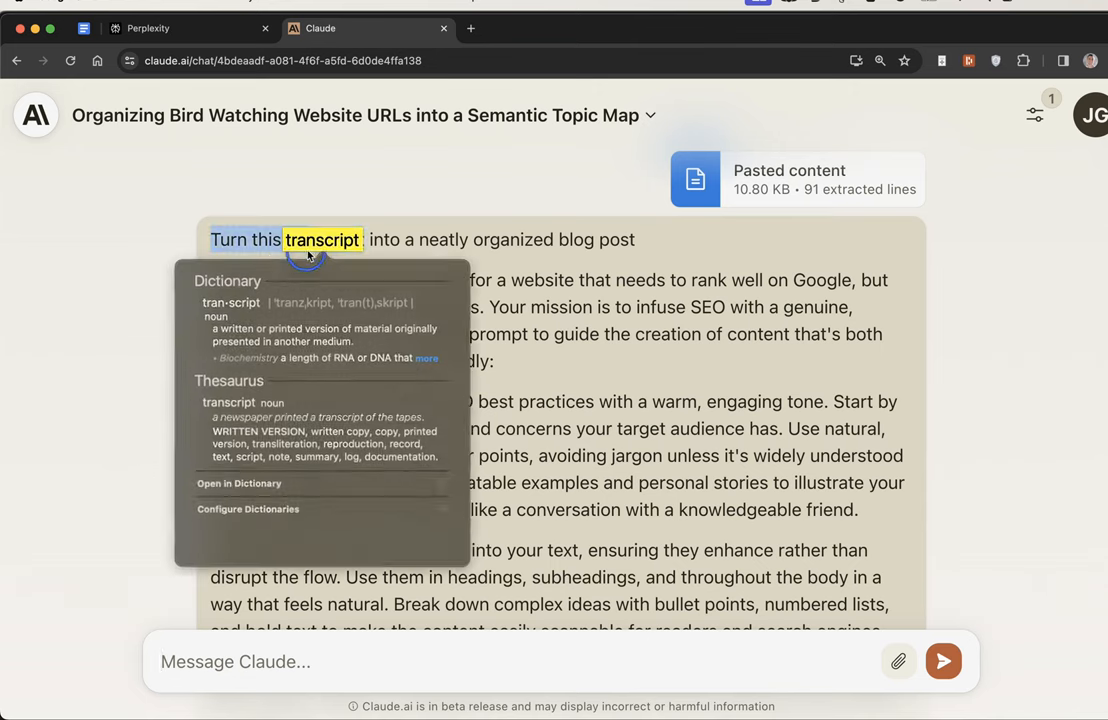
left_click(575, 239)
triple_click(575, 239)
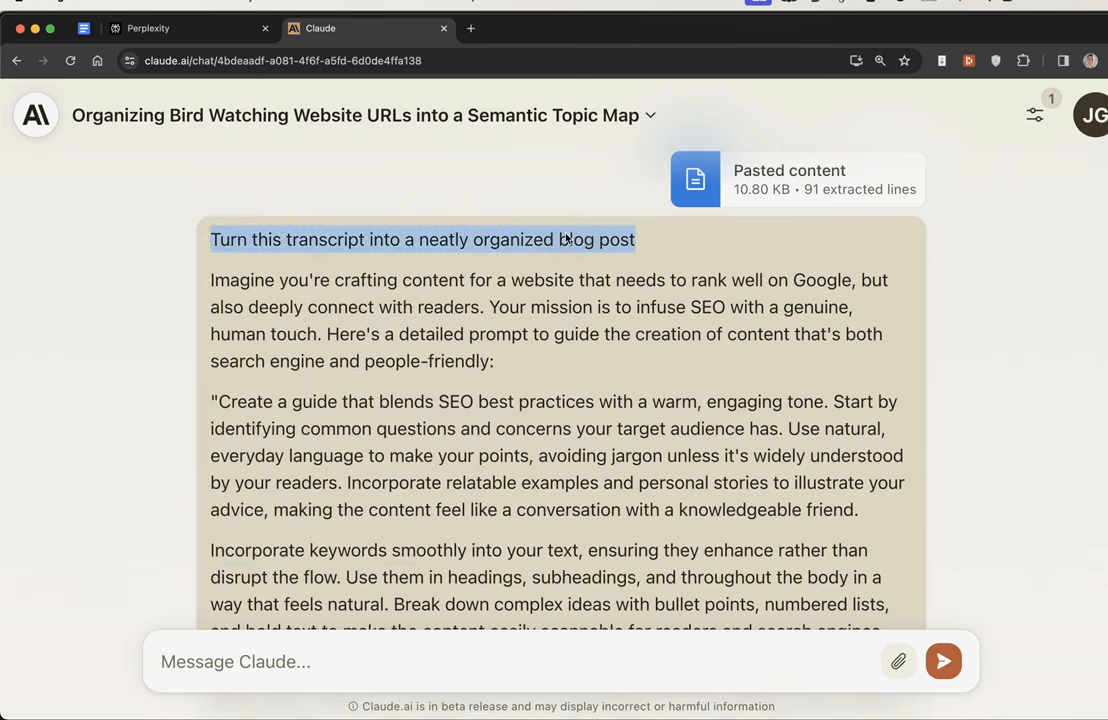
triple_click(450, 292)
scroll(524, 338, "down", 1)
scroll(524, 338, "down", 3)
scroll(524, 400, "down", 3)
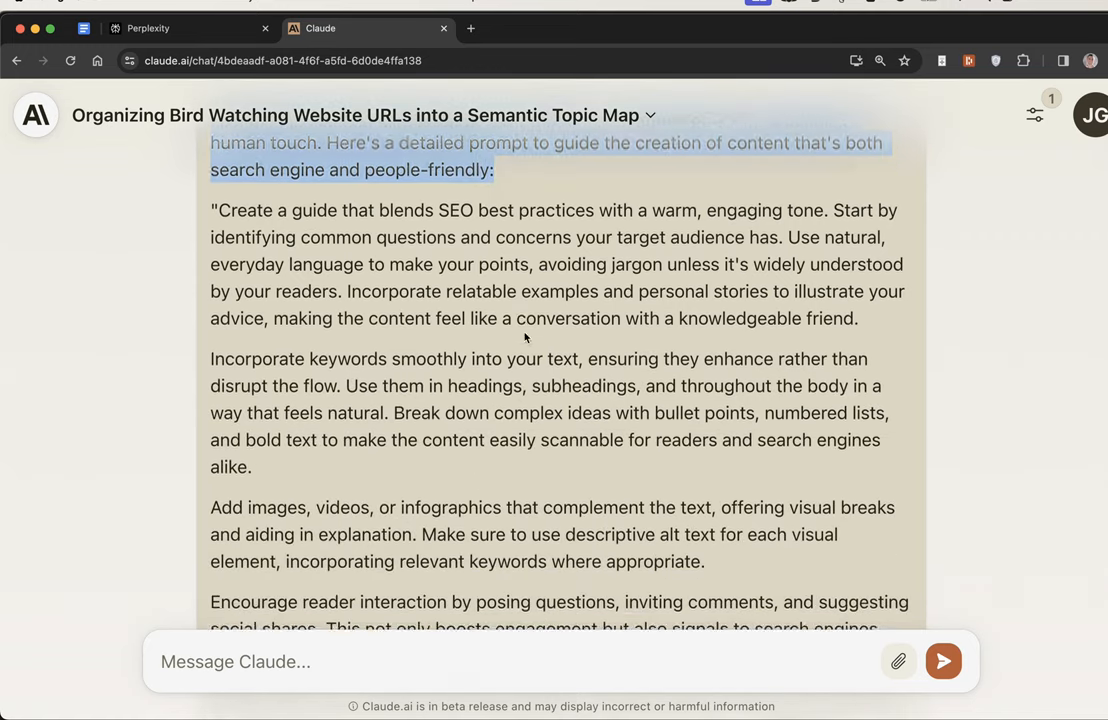
scroll(600, 450, "down", 3)
scroll(718, 494, "down", 2)
scroll(718, 492, "down", 3)
scroll(718, 492, "up", 2)
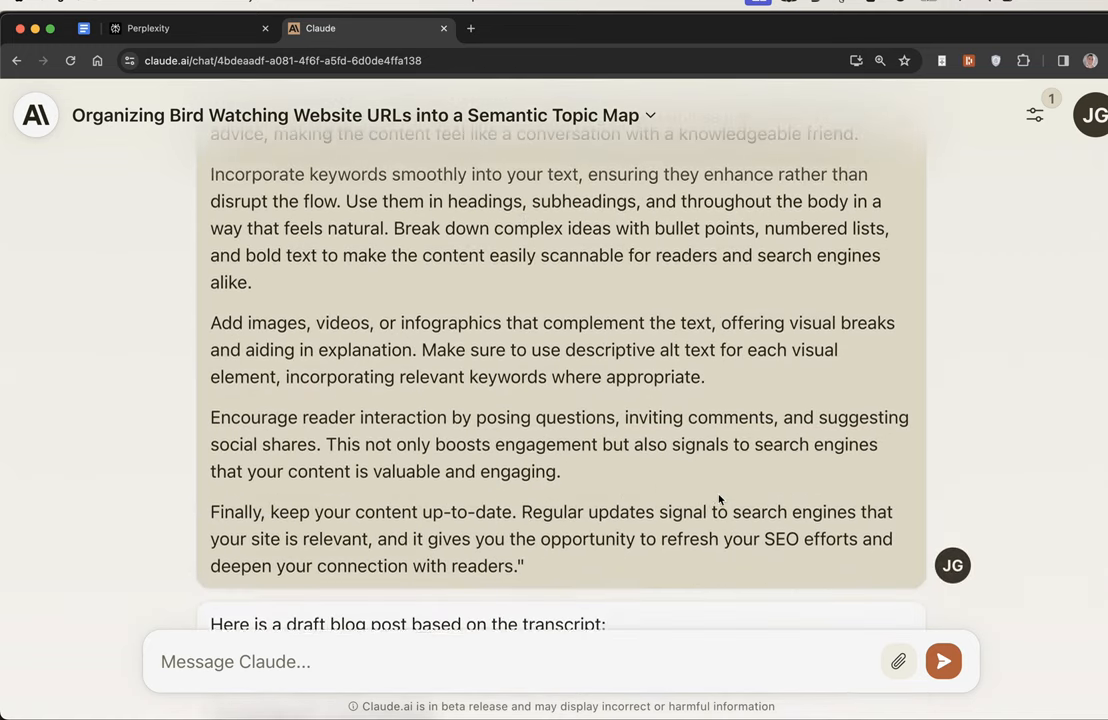
scroll(614, 434, "up", 1)
scroll(600, 420, "down", 8)
scroll(589, 400, "up", 10)
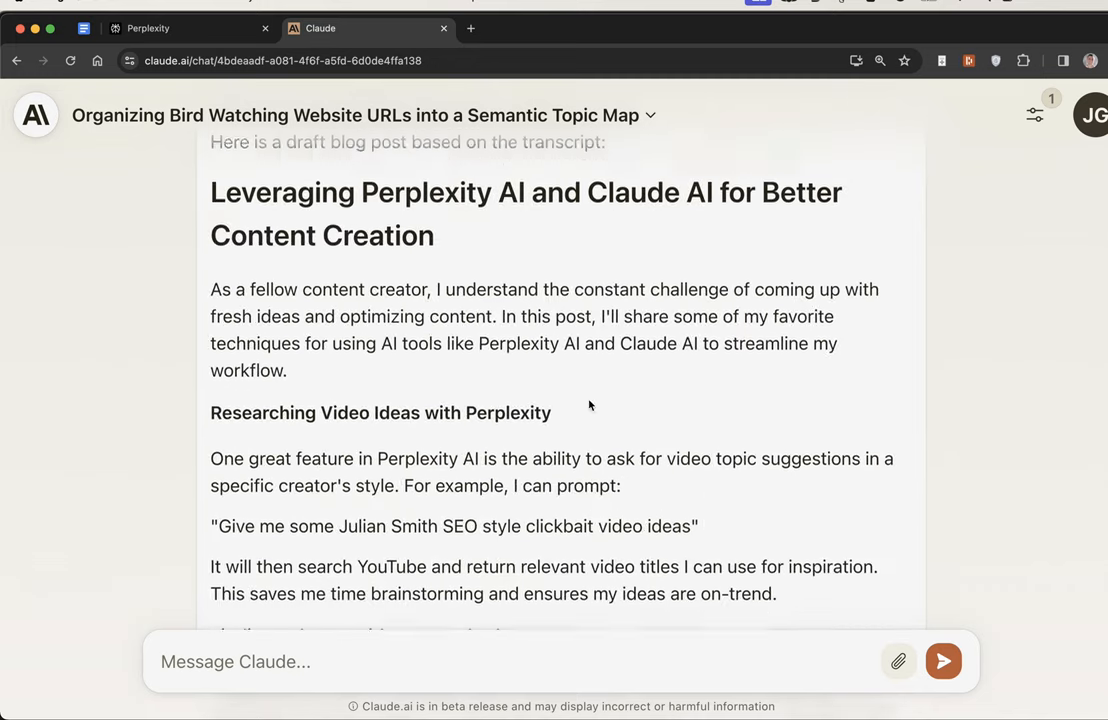
scroll(509, 345, "up", 1)
left_click_drag(182, 186, 430, 250)
scroll(437, 266, "down", 3)
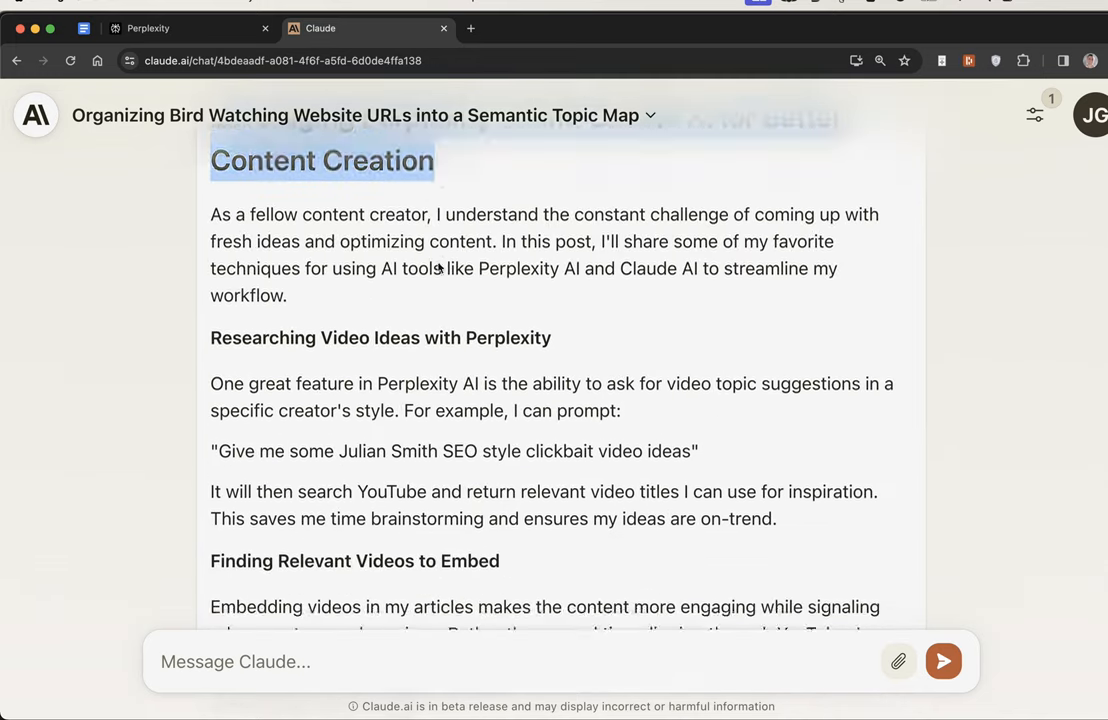
scroll(437, 266, "down", 5)
scroll(437, 266, "down", 4)
scroll(437, 266, "down", 8)
scroll(437, 266, "down", 2)
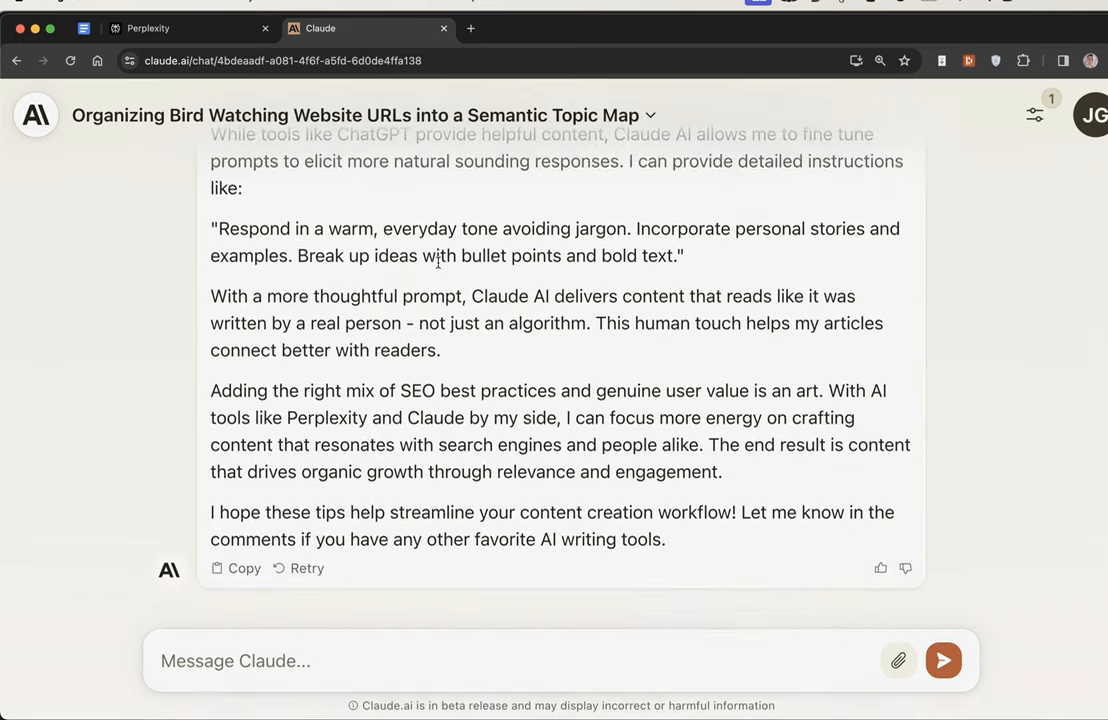
scroll(437, 266, "up", 12)
left_click_drag(360, 352, 212, 397)
scroll(297, 385, "down", 3)
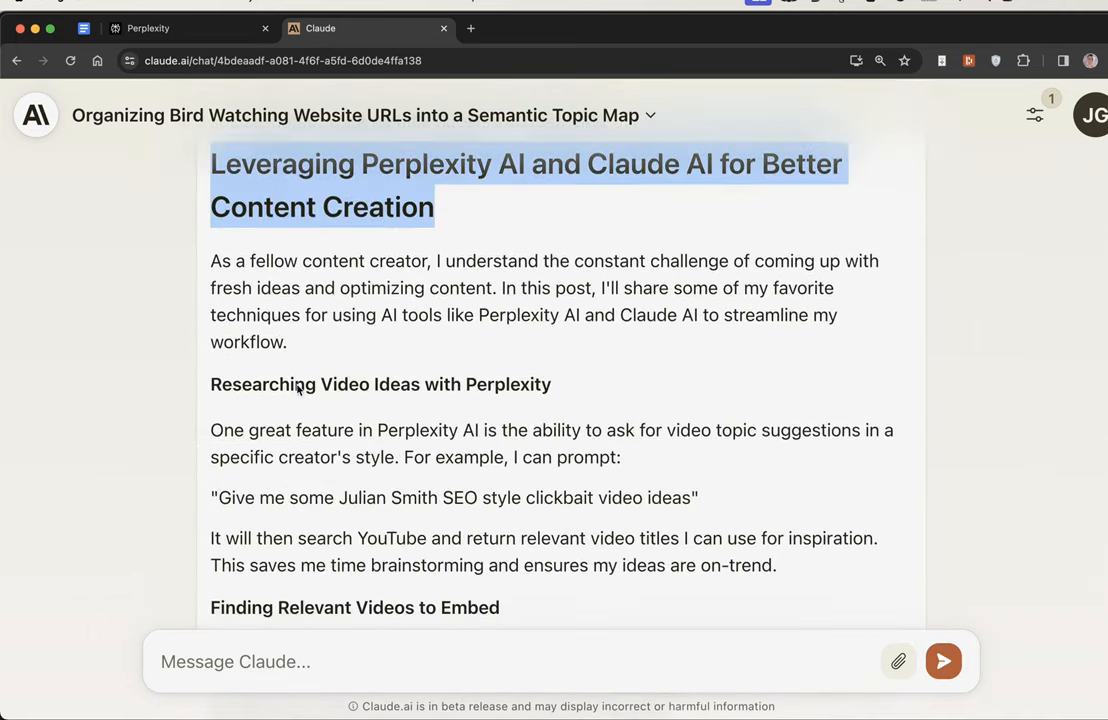
scroll(297, 385, "down", 3)
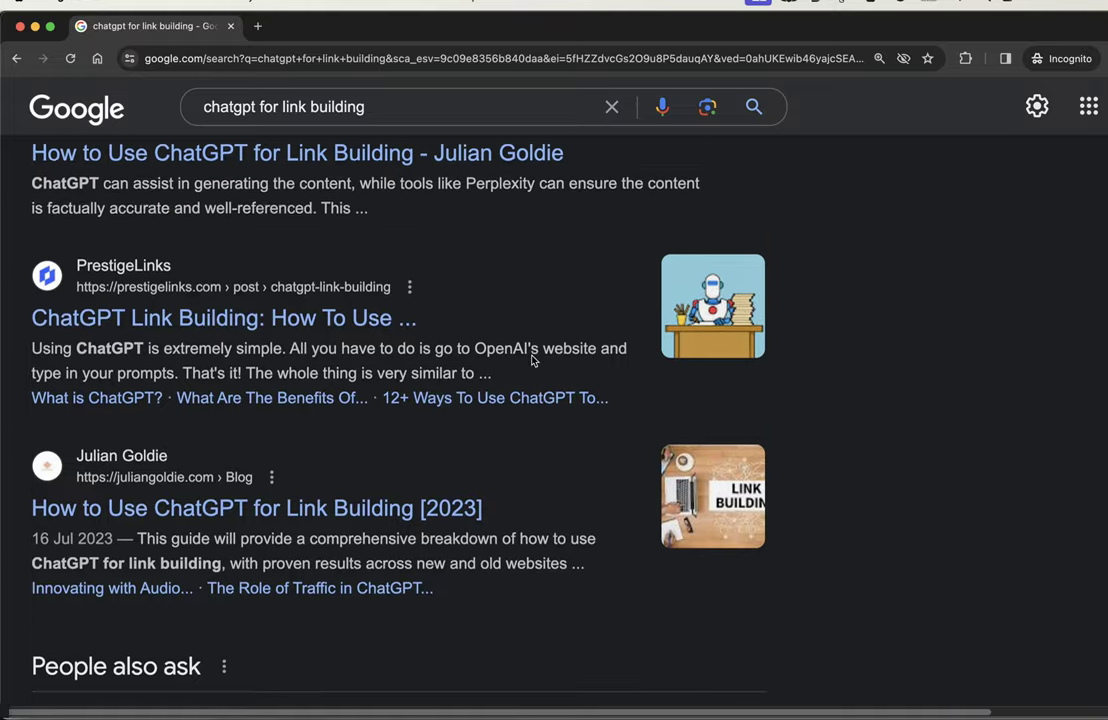
scroll(533, 360, "up", 3)
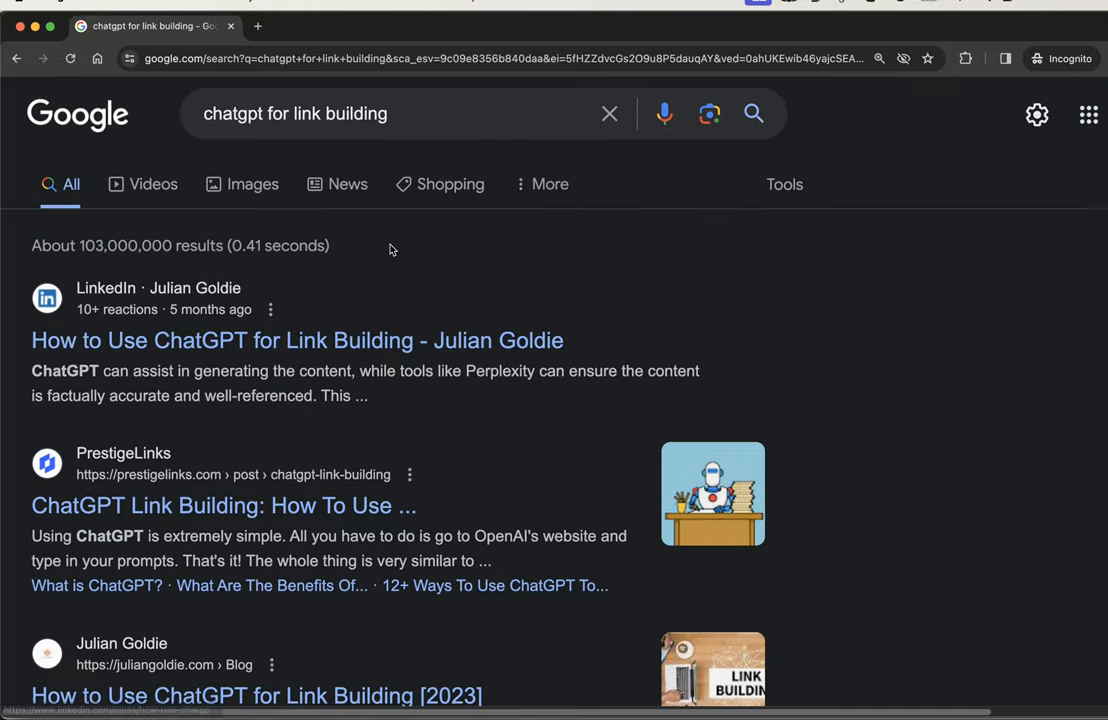
scroll(316, 213, "down", 1)
scroll(316, 213, "down", 3)
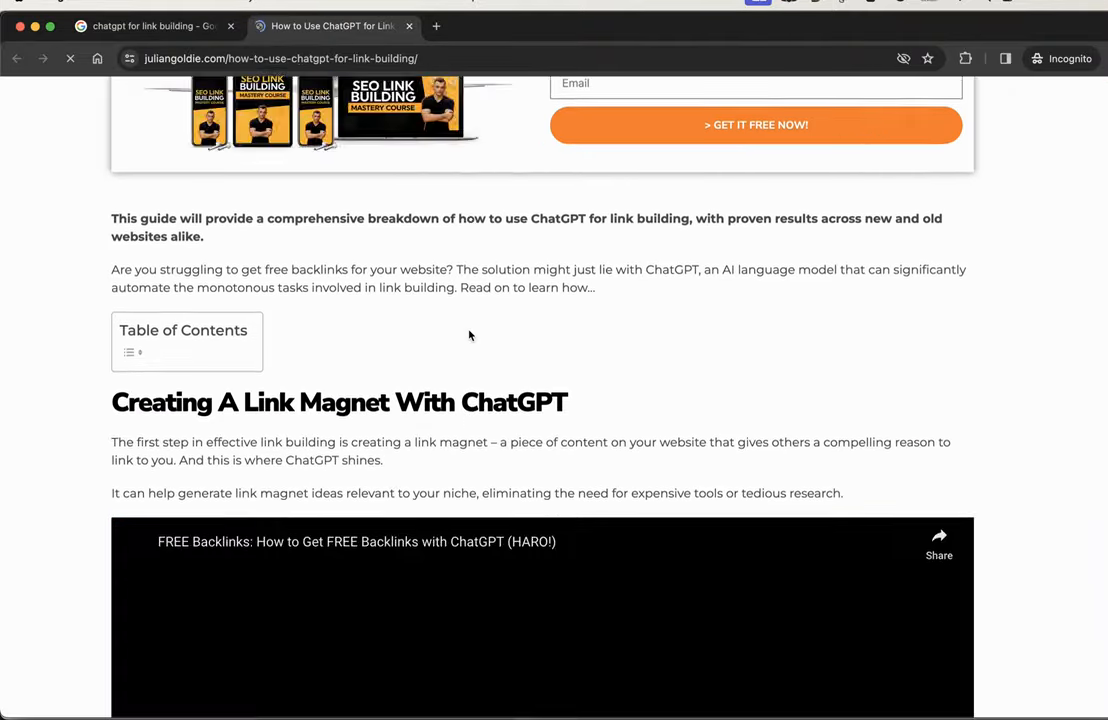
scroll(470, 335, "down", 8)
scroll(470, 335, "down", 8)
scroll(470, 335, "down", 8)
scroll(470, 335, "down", 8)
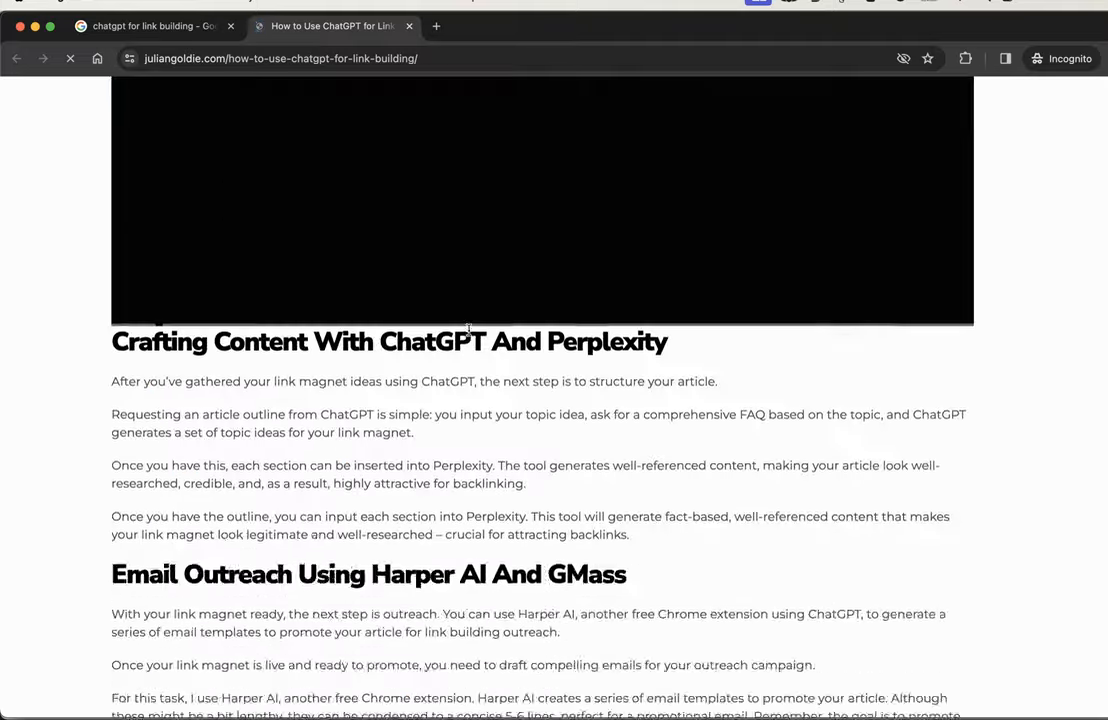
scroll(470, 330, "down", 8)
scroll(470, 330, "up", 8)
scroll(470, 330, "up", 8)
scroll(470, 330, "up", 10)
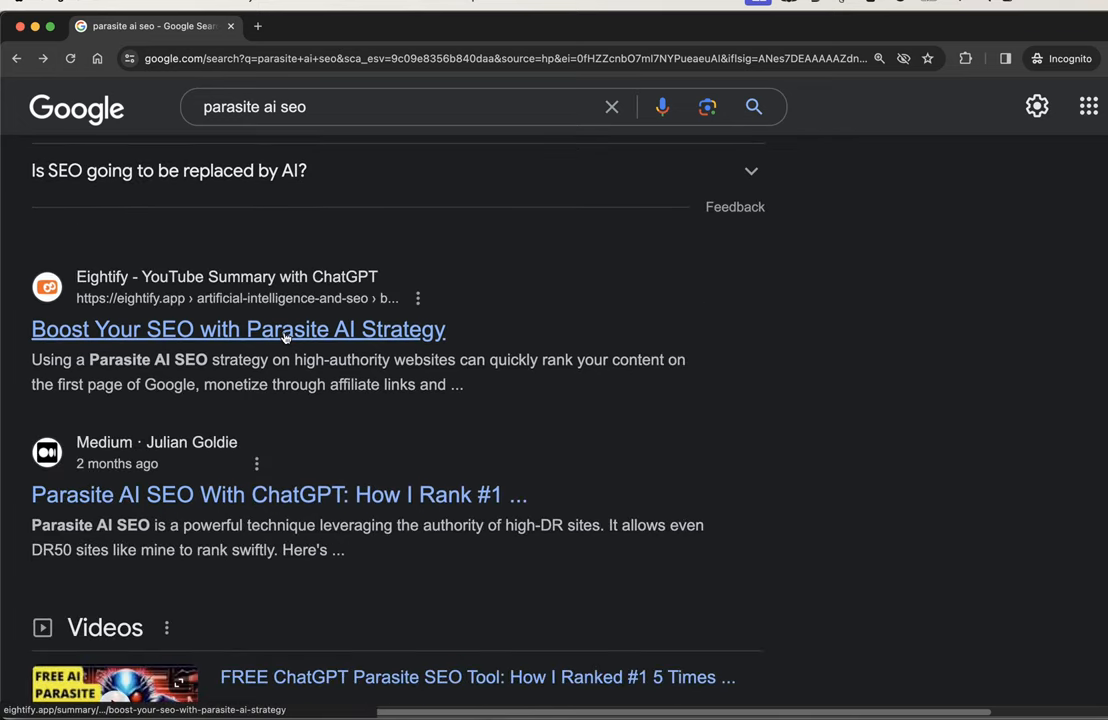
Open the Eightify 'Parasite AI Strategy' result in a new tab alongside the Google results
left_click(296, 335)
right_click(135, 331)
left_click(175, 332)
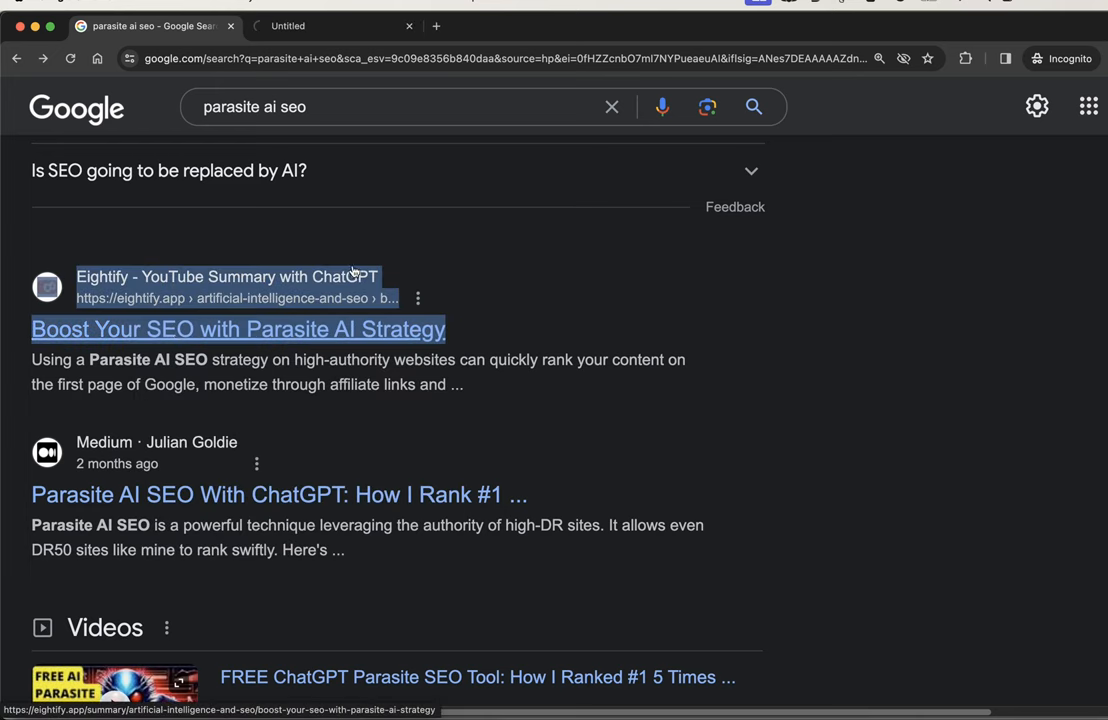
left_click(259, 201)
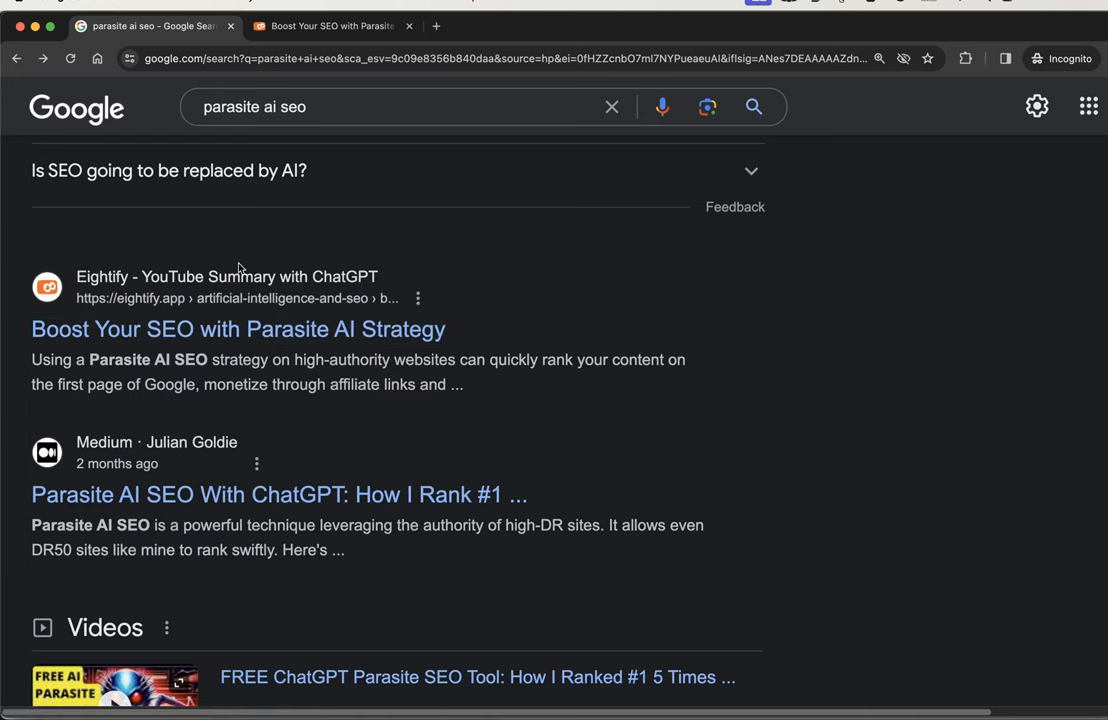
key("ctrl+Tab")
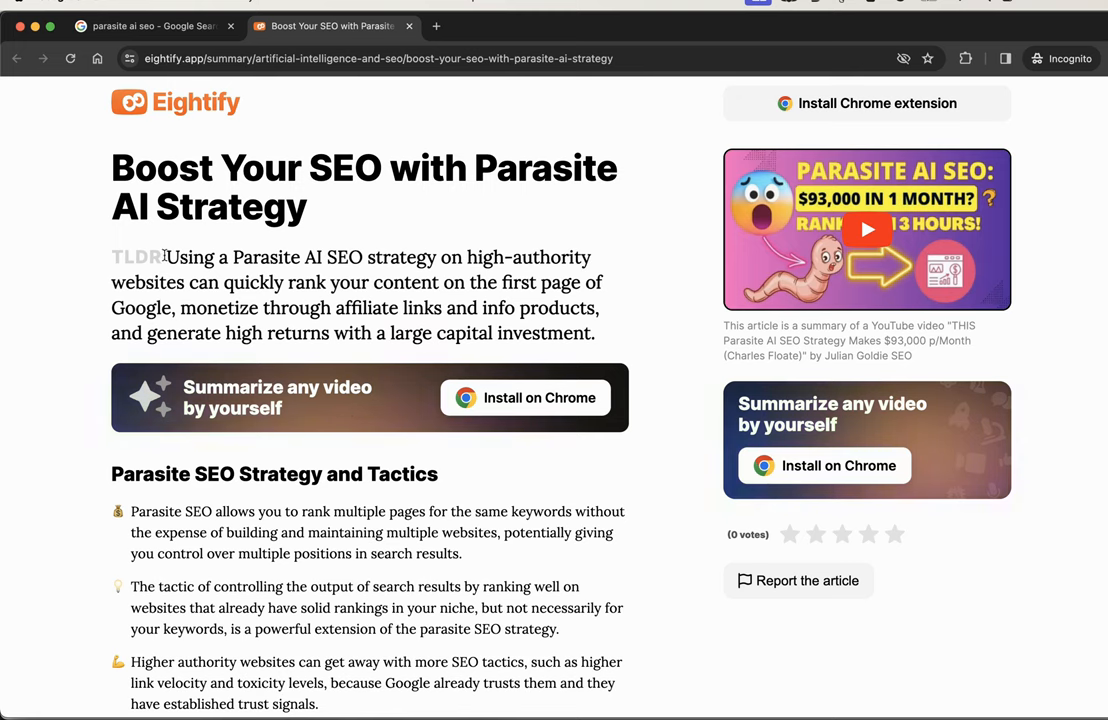
left_click(150, 25)
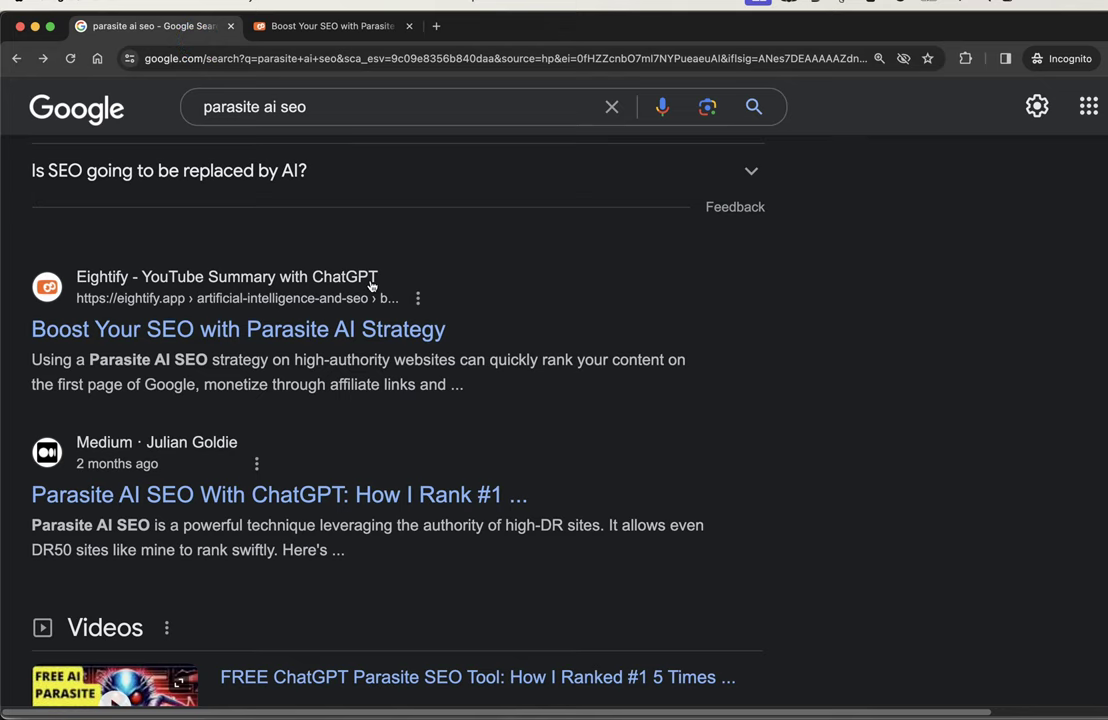
scroll(350, 233, "up", 3)
scroll(350, 233, "up", 3)
scroll(350, 233, "down", 2)
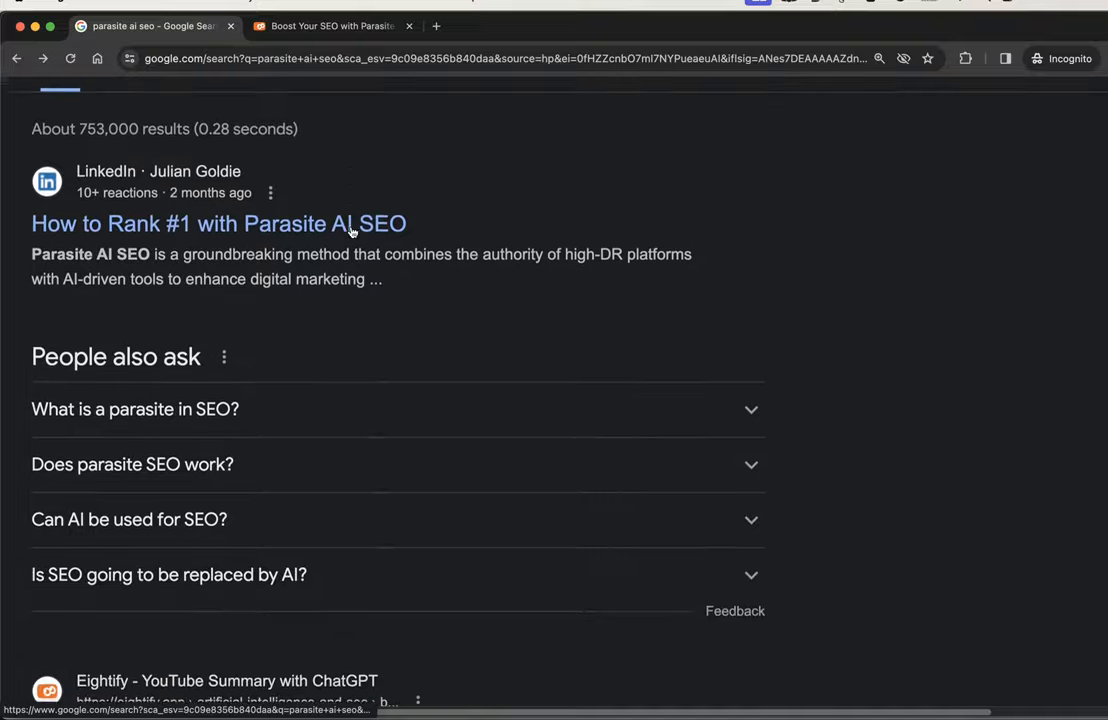
scroll(350, 233, "down", 2)
scroll(350, 233, "up", 3)
scroll(320, 210, "down", 3)
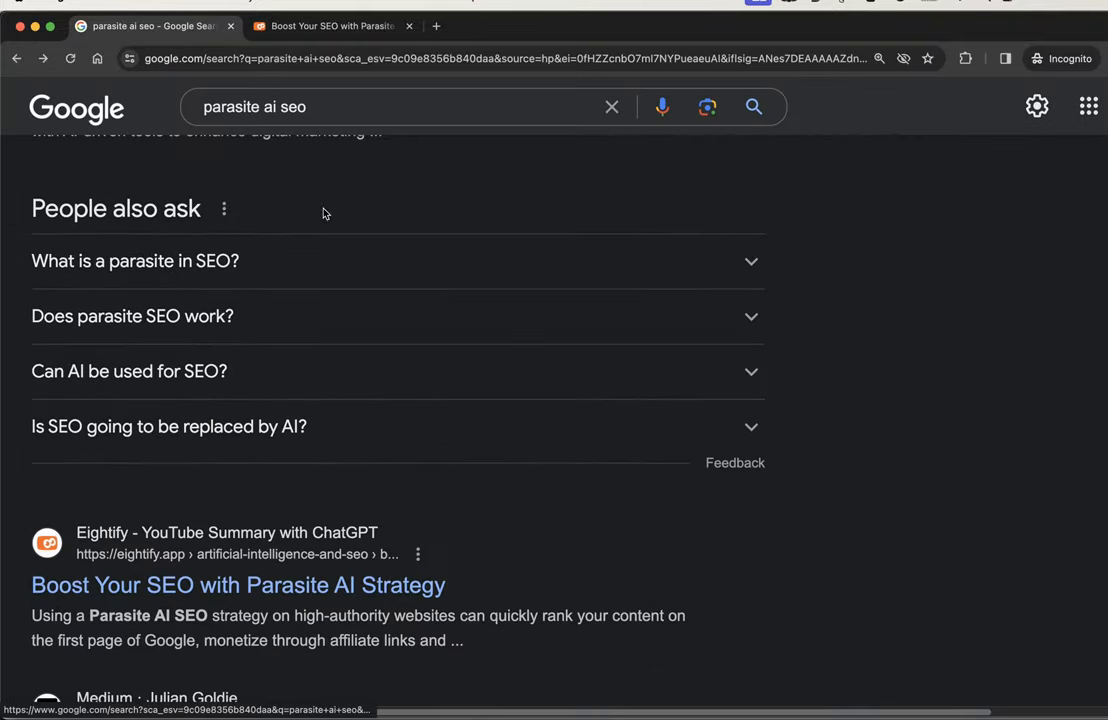
Return to the Eightify article and select the eightify.app domain in the address bar
left_click(330, 25)
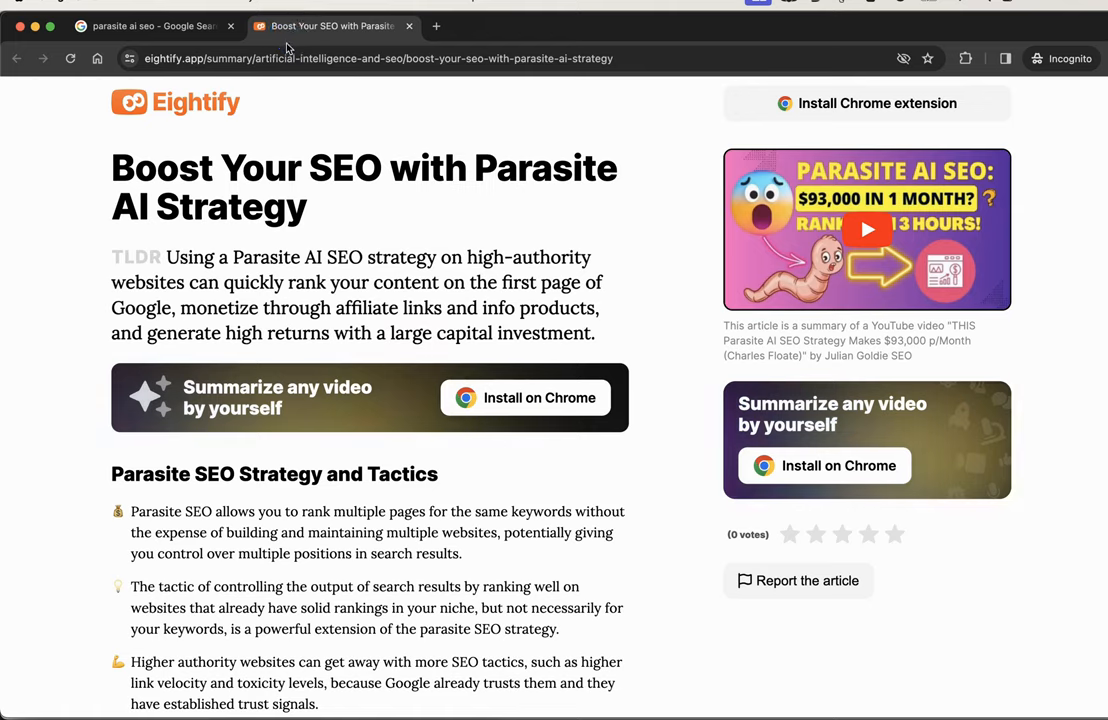
double_click(230, 58)
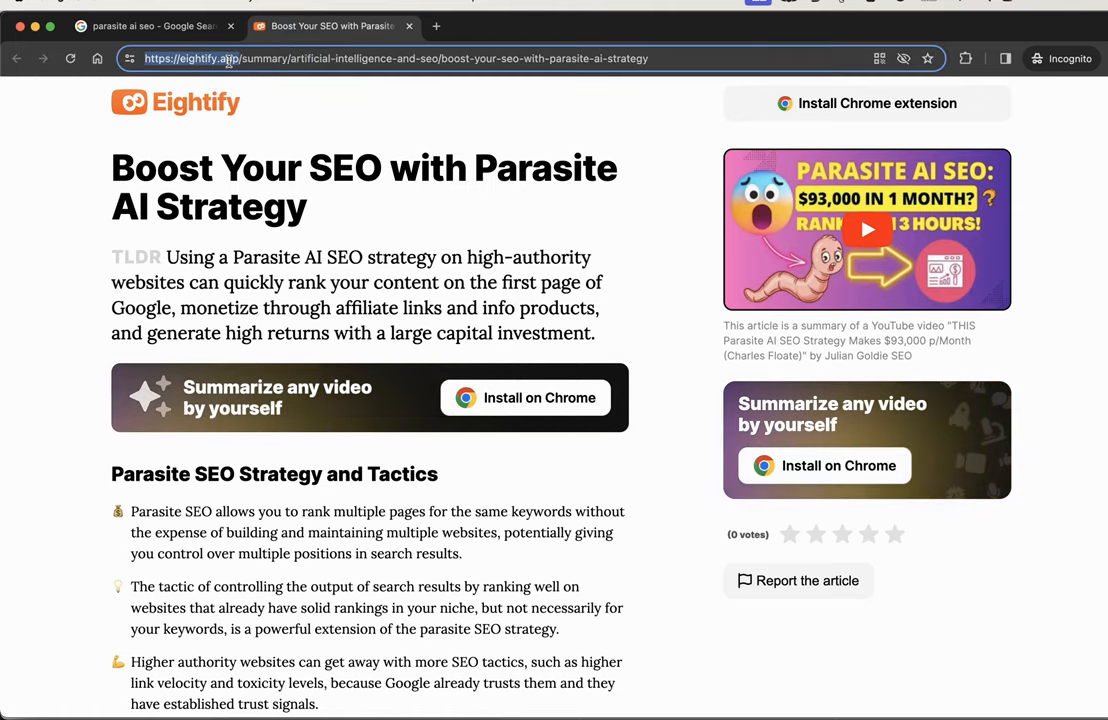
left_click_drag(238, 58, 180, 58)
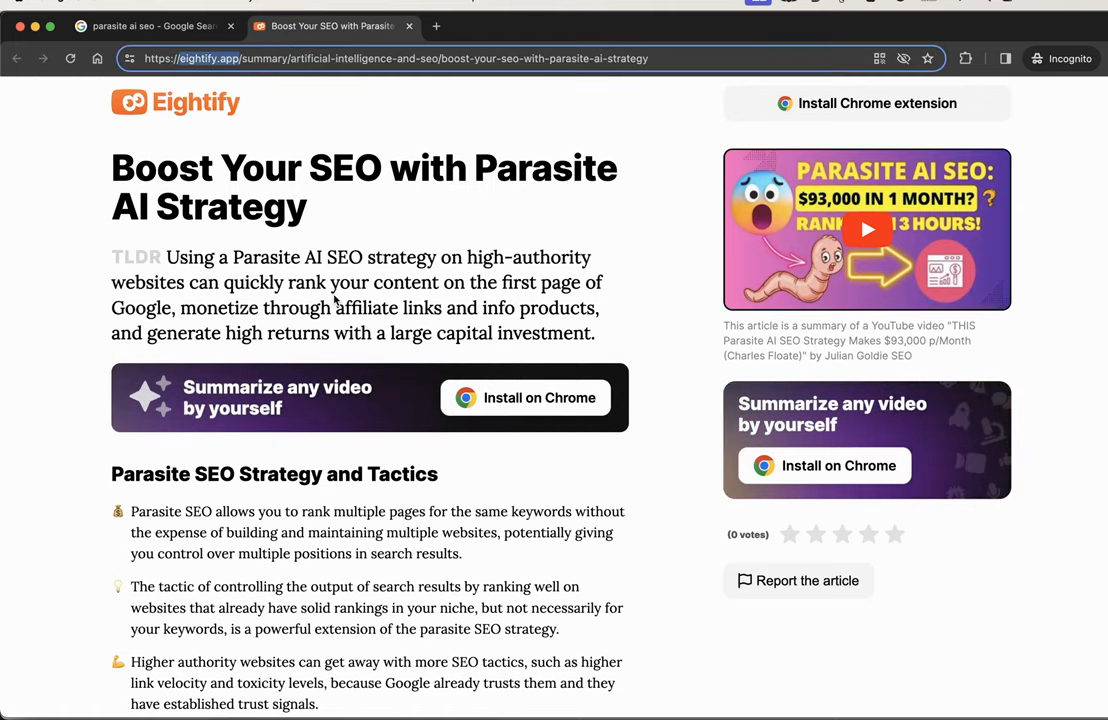
scroll(300, 300, "down", 10)
scroll(300, 300, "down", 5)
scroll(330, 295, "down", 5)
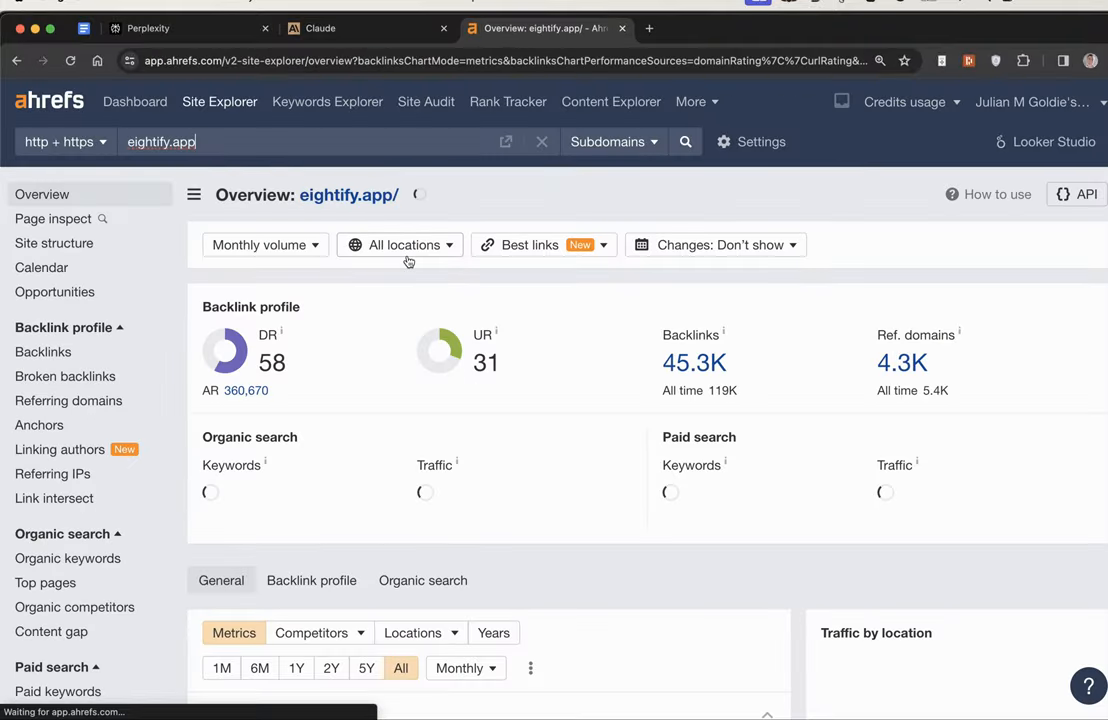
Highlight eightify.app's organic keywords and traffic figures on the Ahrefs overview
left_click_drag(431, 452, 475, 490)
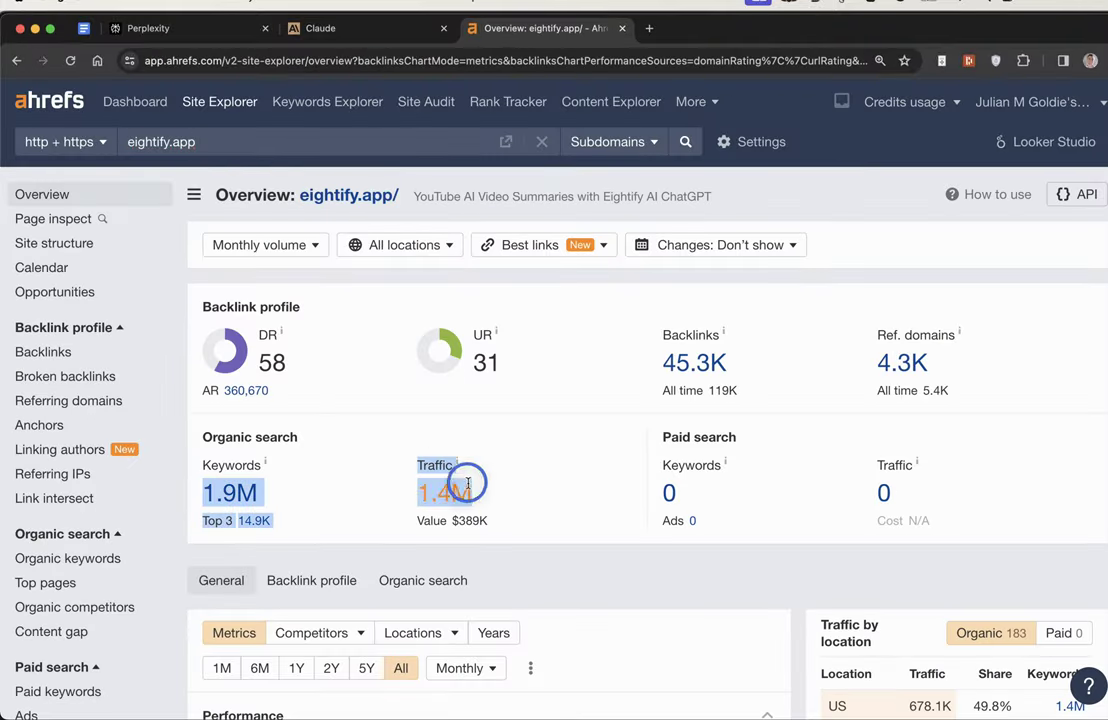
left_click(497, 475)
mouse_move(435, 465)
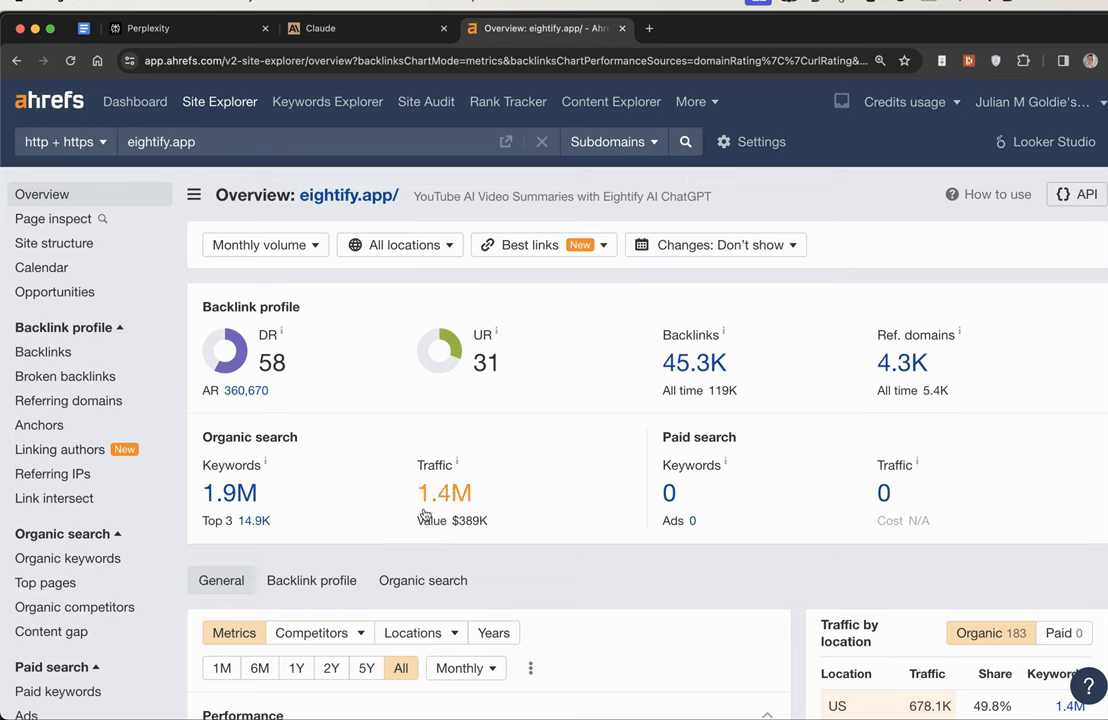
left_click_drag(398, 456, 535, 490)
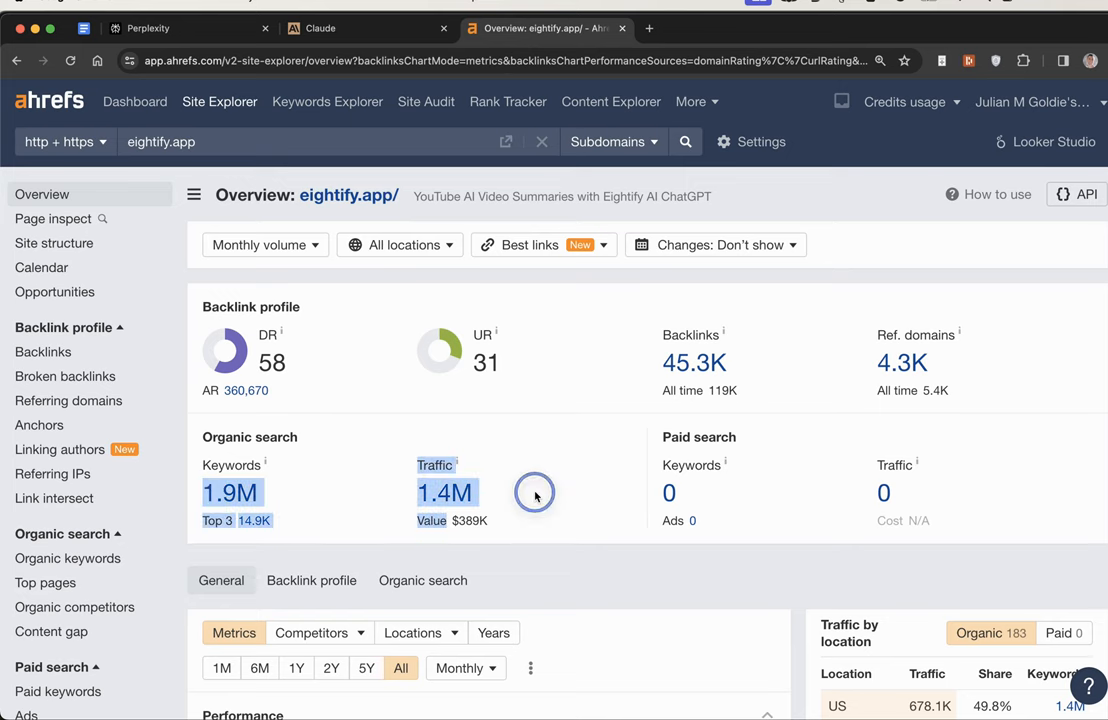
left_click(535, 495)
scroll(535, 495, "down", 10)
scroll(535, 495, "up", 4)
scroll(535, 495, "up", 1)
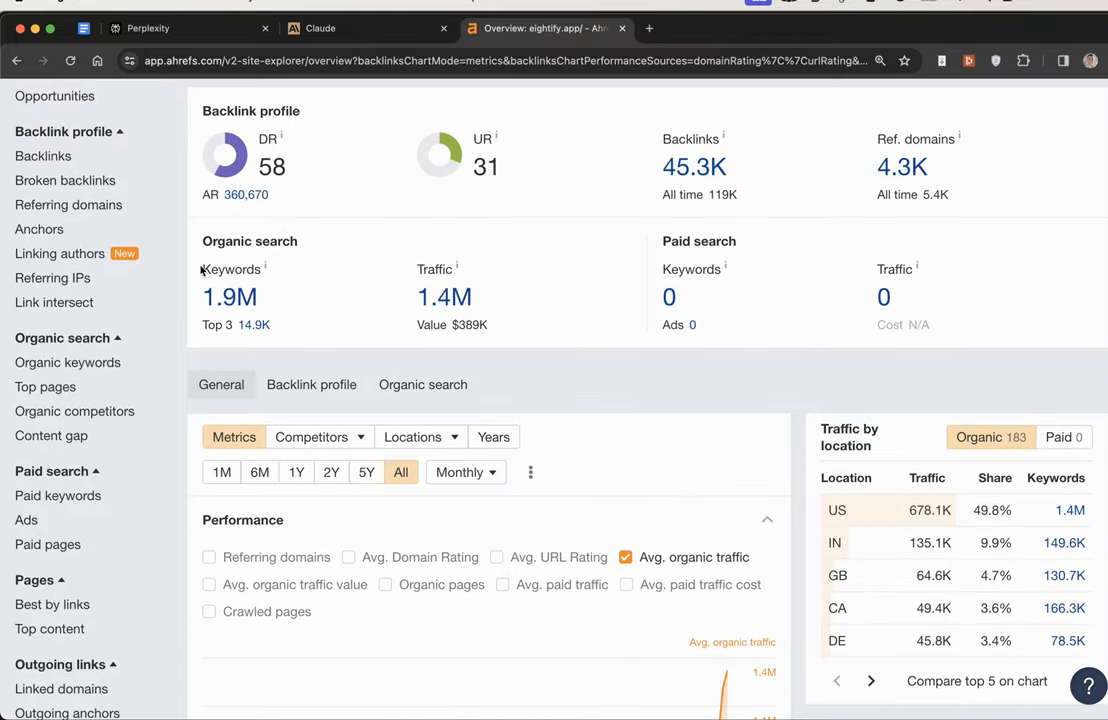
View the organic keywords report and briefly open the top-ranking Logan Paul summary page
left_click(216, 267)
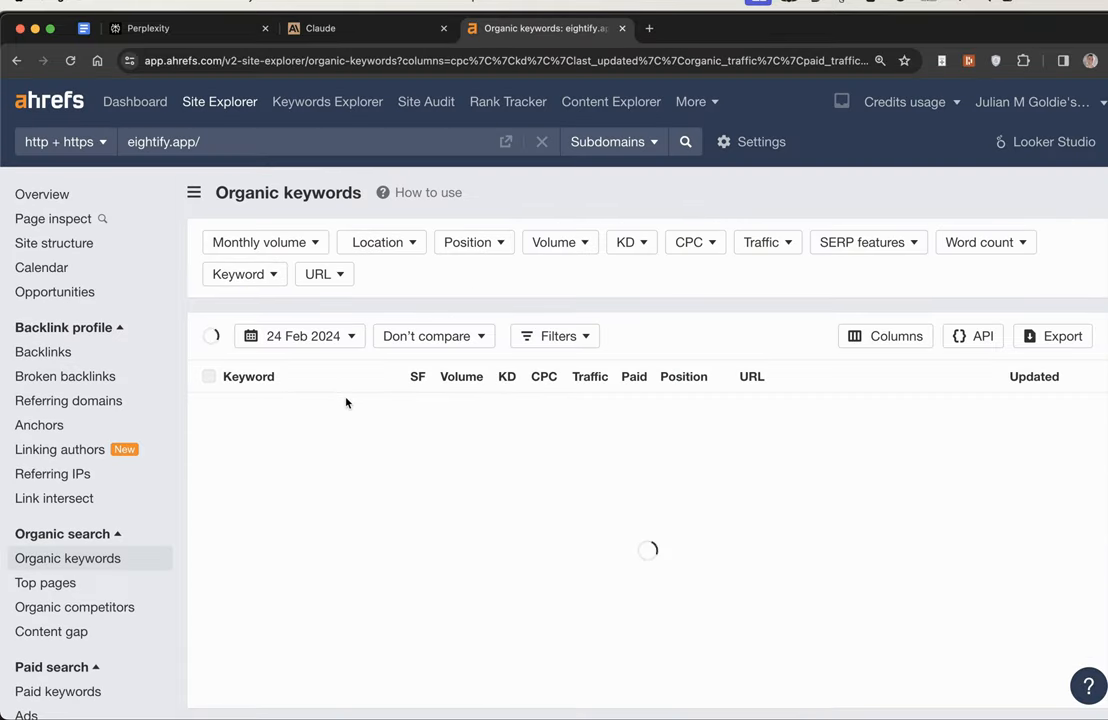
scroll(492, 167, "down", 5)
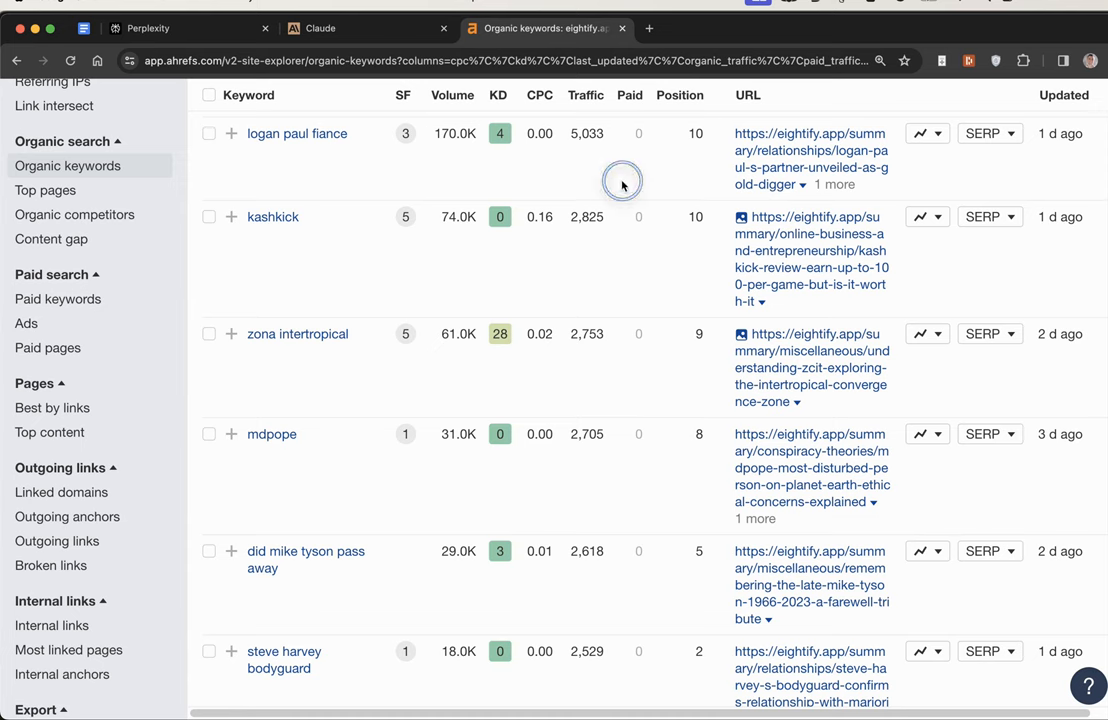
left_click(826, 143)
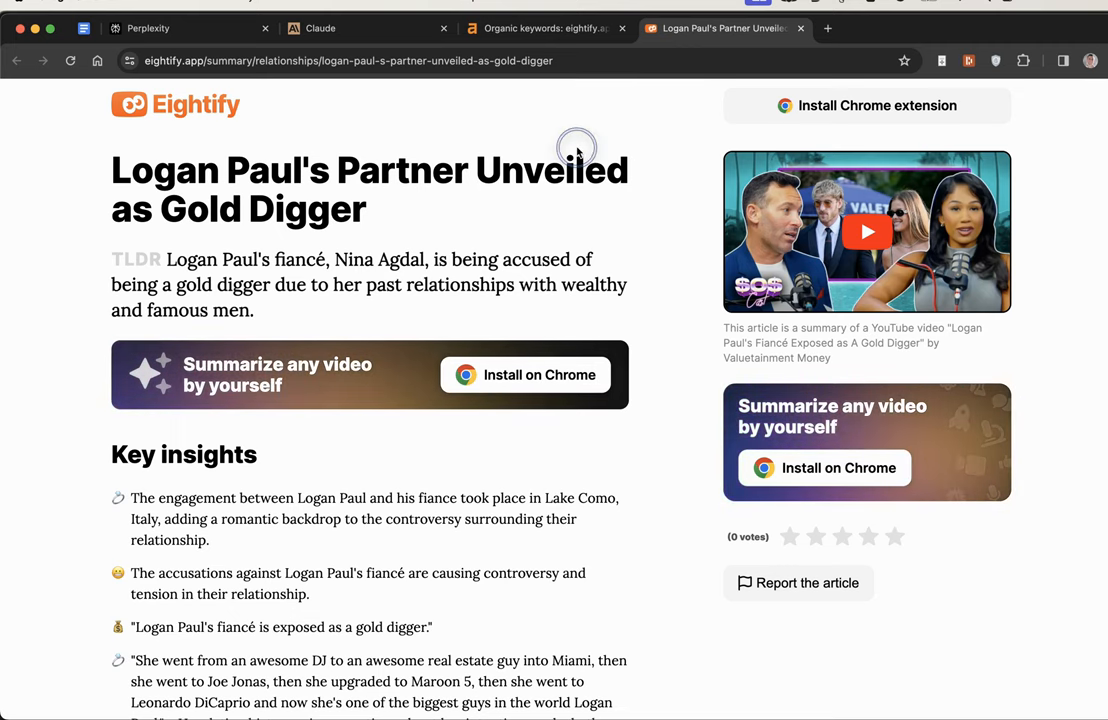
key("super+w")
Switch back to the Claude chat with the transcript-based draft post
key("ctrl+shift+Tab")
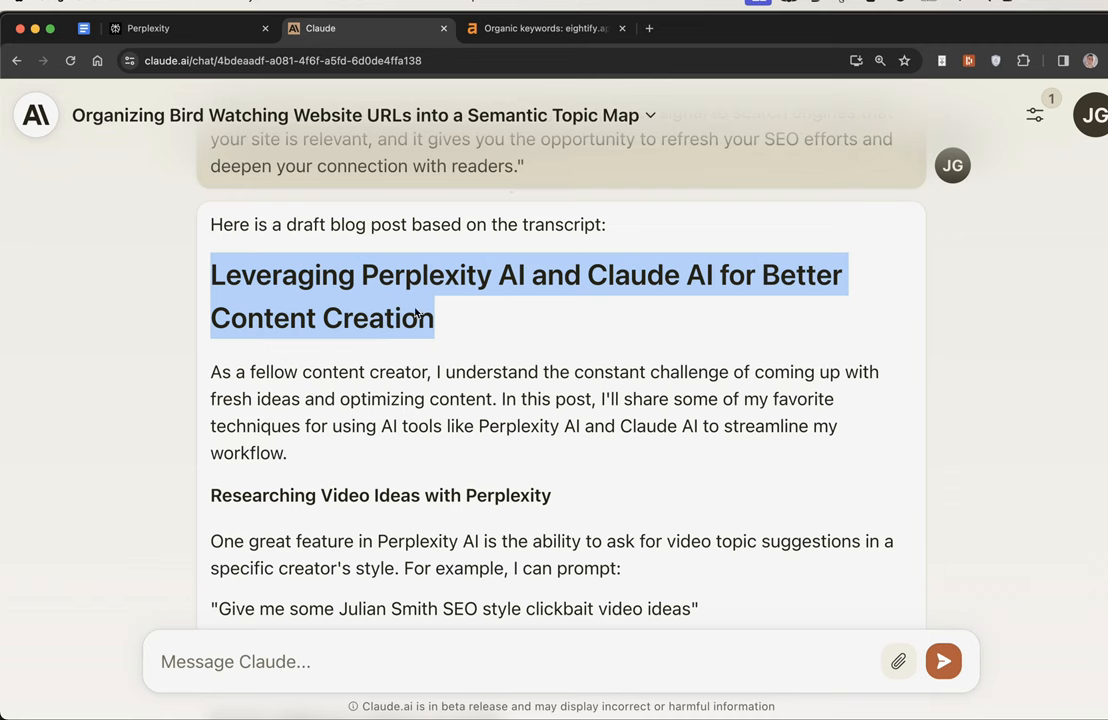
scroll(356, 270, "up", 10)
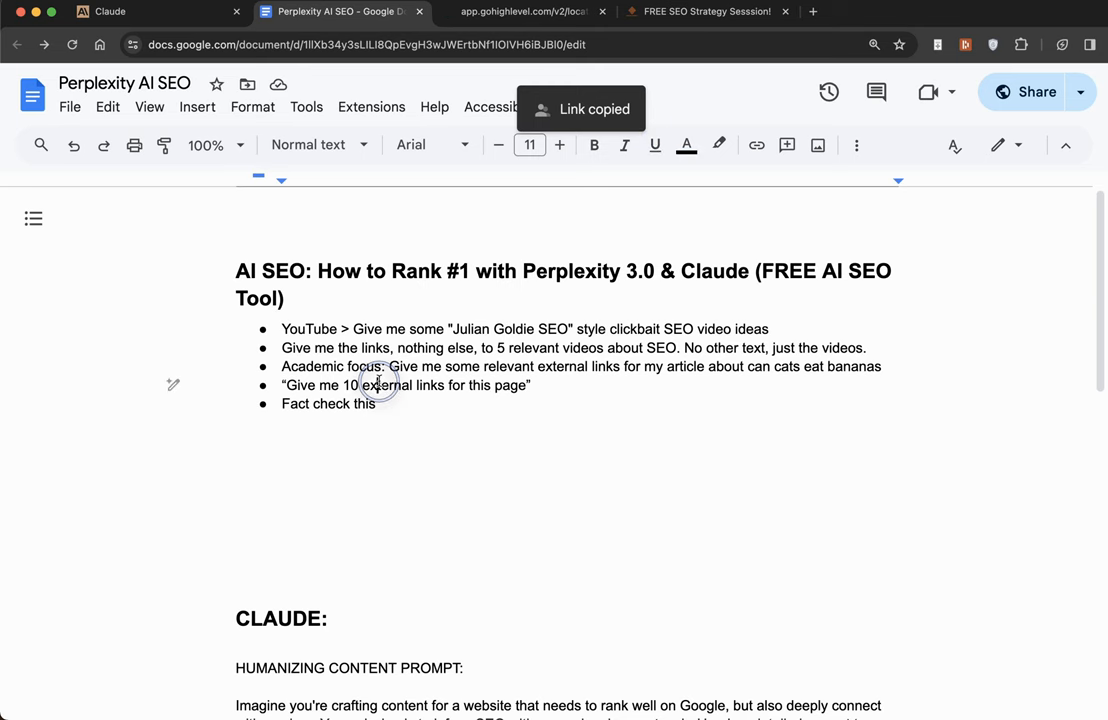
scroll(320, 420, "down", 8)
scroll(320, 458, "up", 5)
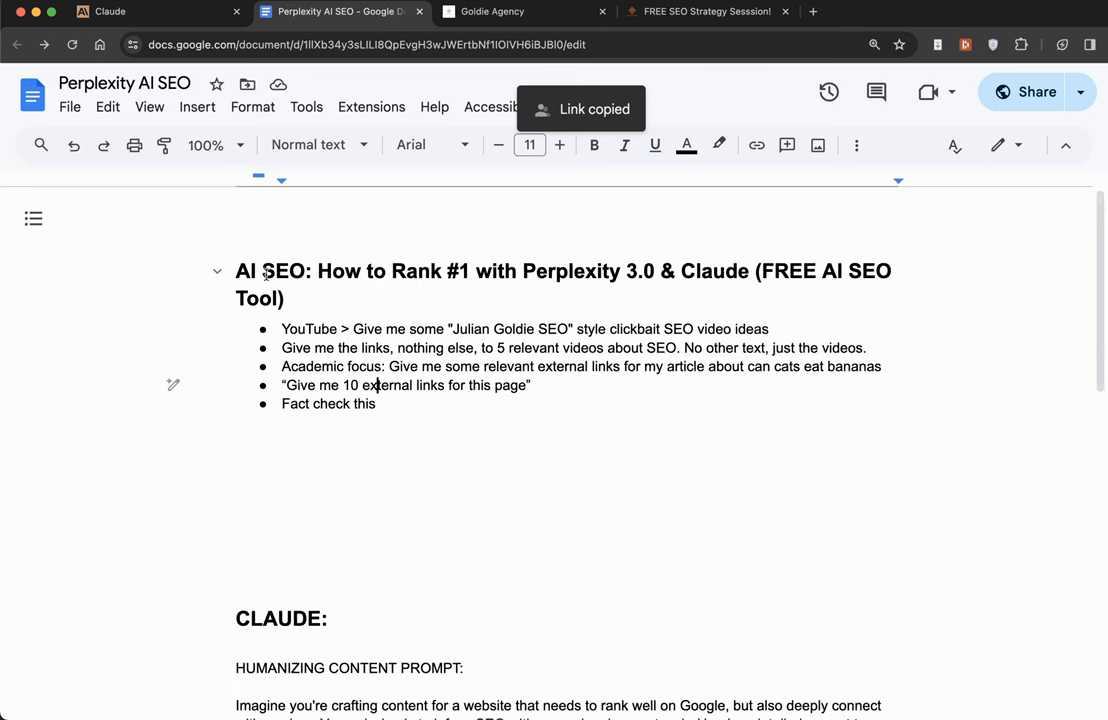
Add a PERPLEXITY heading line above the prompt list and grab the document's URL
left_click(350, 300)
key("Return")
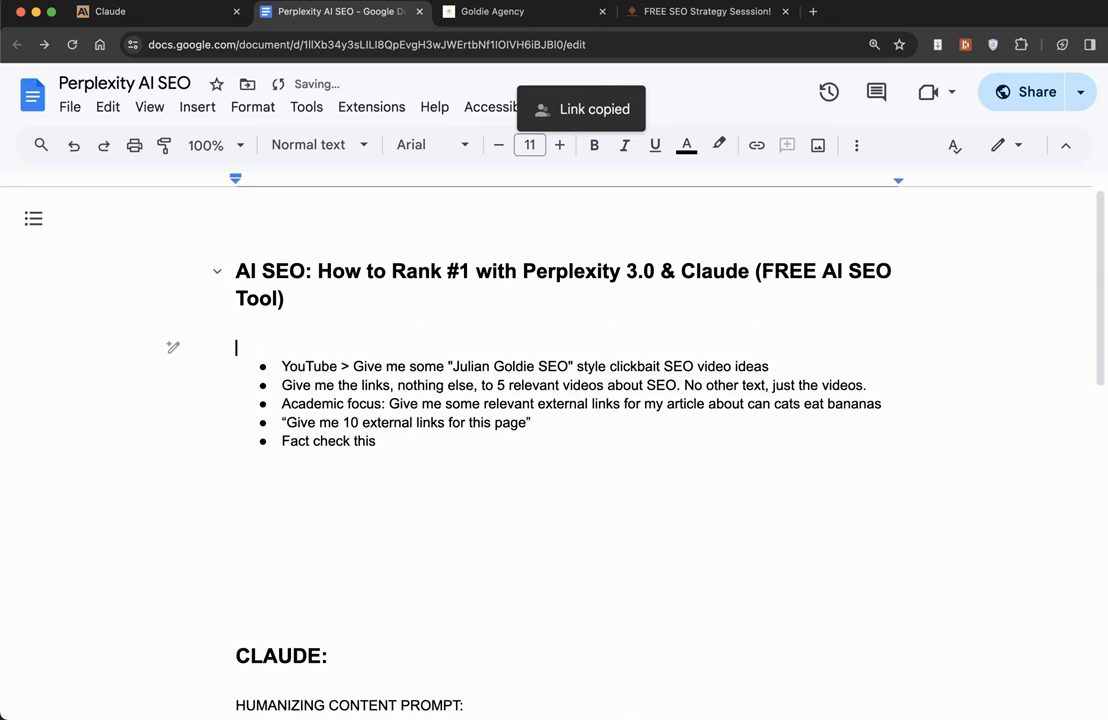
type("PERPEL")
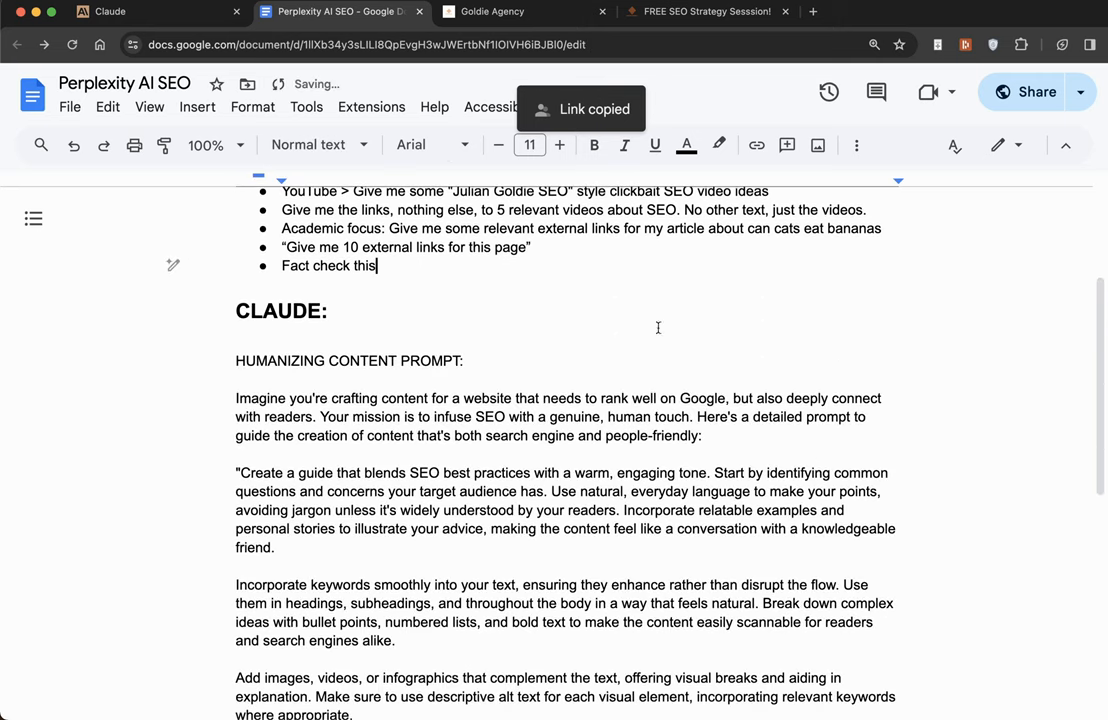
left_click_drag(235, 360, 597, 603)
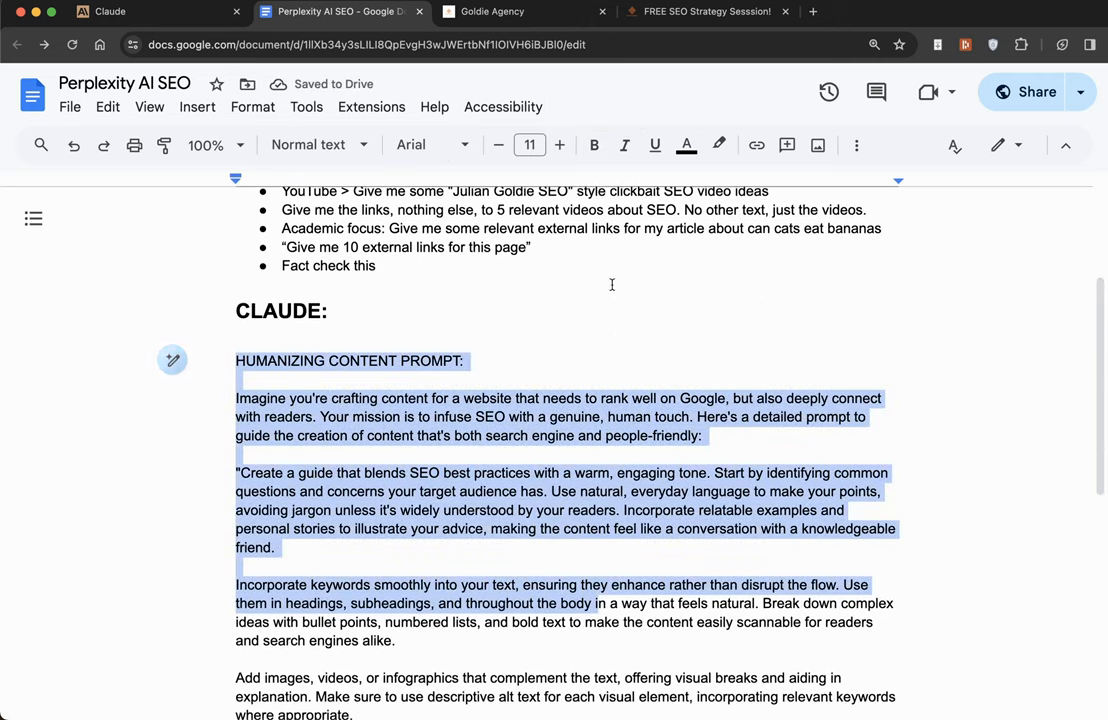
scroll(611, 285, "down", 5)
scroll(611, 285, "up", 5)
scroll(665, 538, "up", 5)
key("super+l")
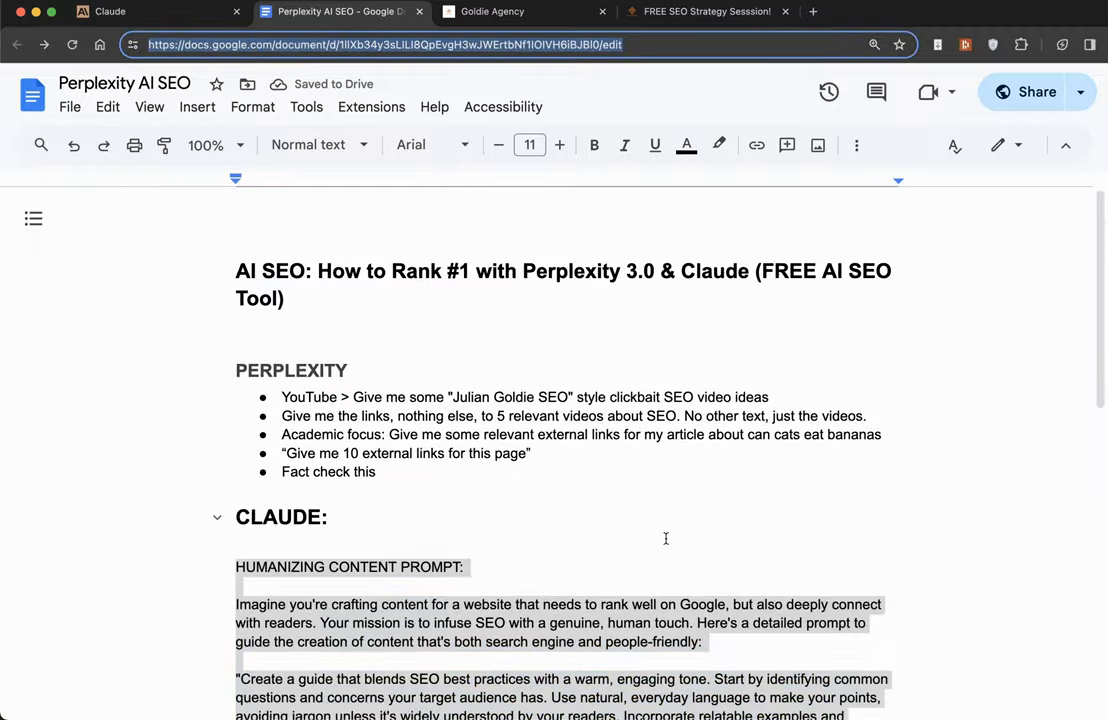
left_click(492, 11)
scroll(440, 492, "down", 3)
scroll(440, 492, "down", 2)
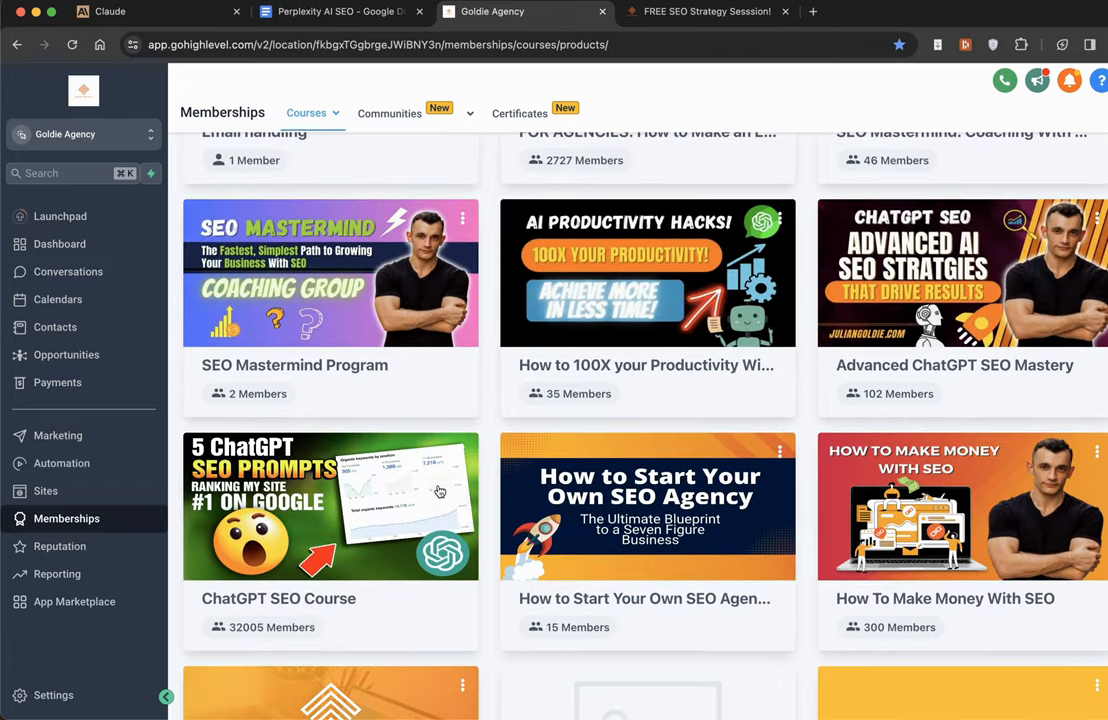
Add a 'Claude & Perplexity' lesson to the ChatGPT SEO Course's SEO Systems section
left_click(440, 492)
key("super+f")
type("seo syste")
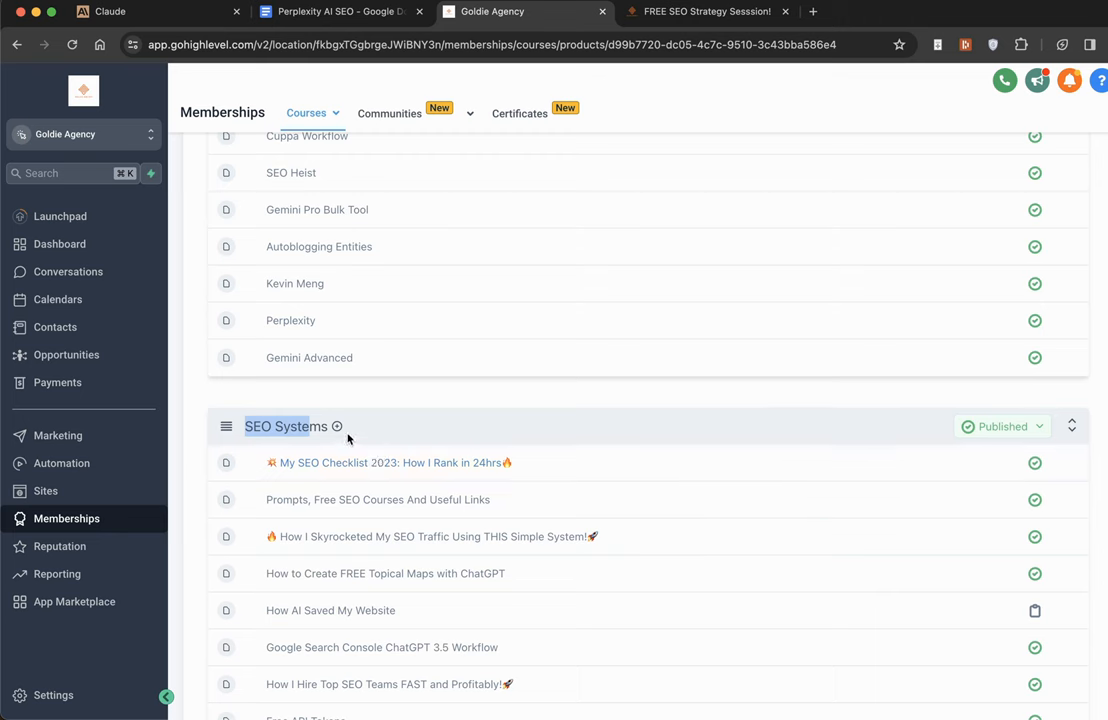
left_click(337, 426)
left_click(348, 455)
left_click(562, 302)
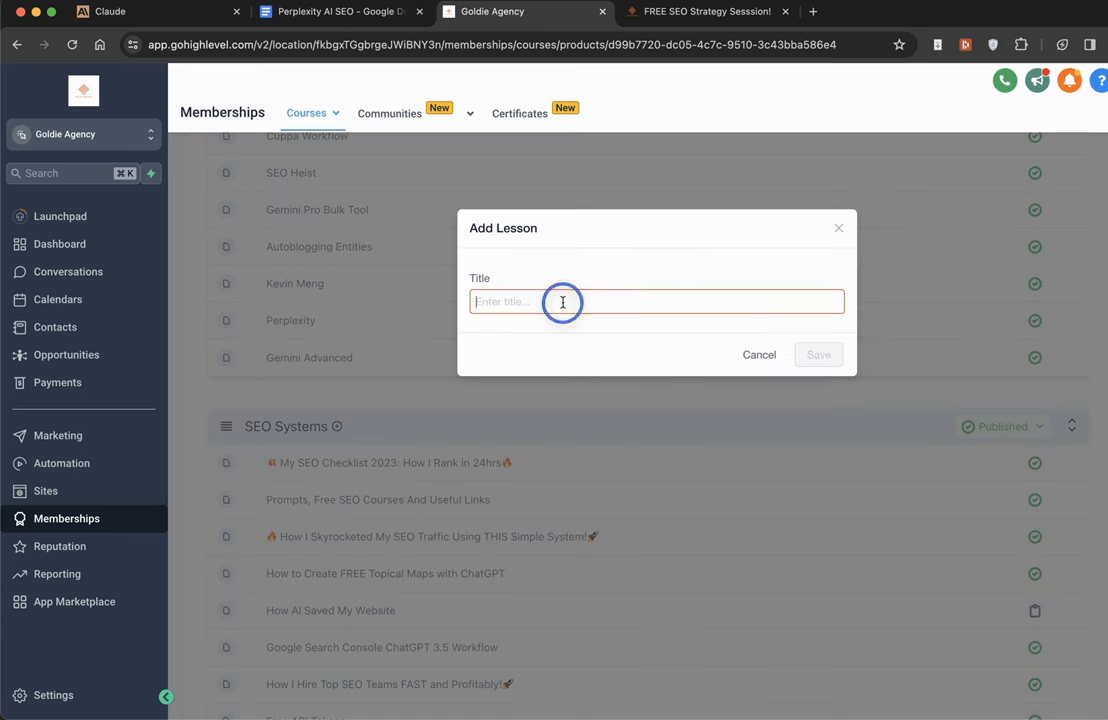
type("Claude & Perplexity")
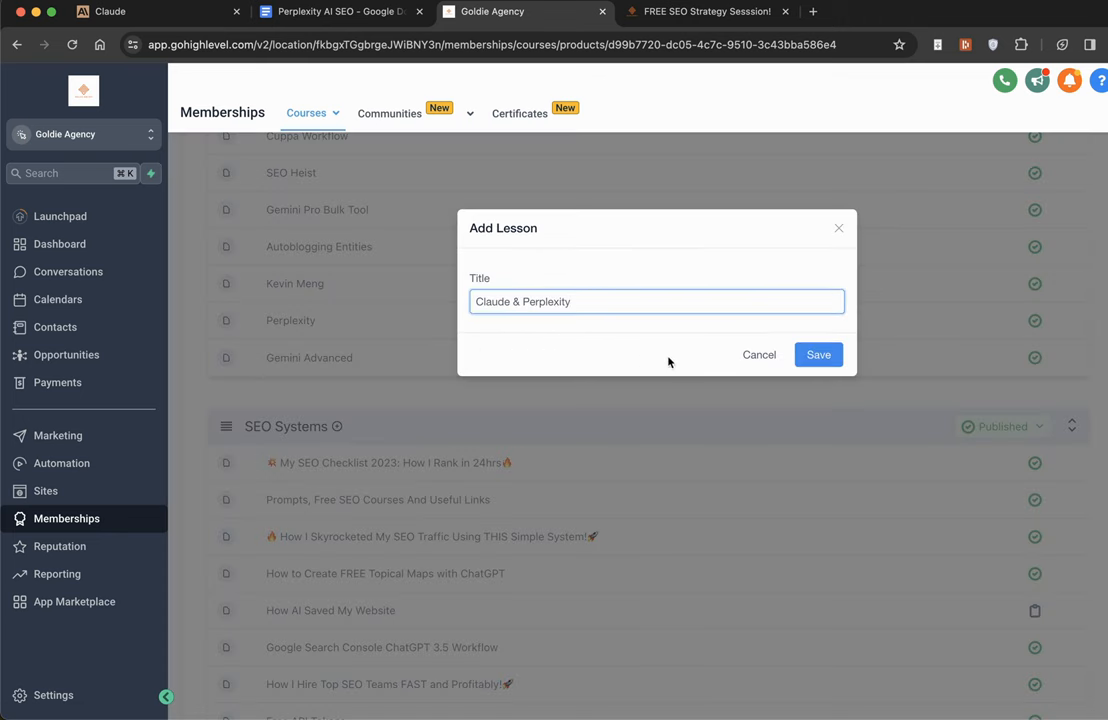
left_click(818, 354)
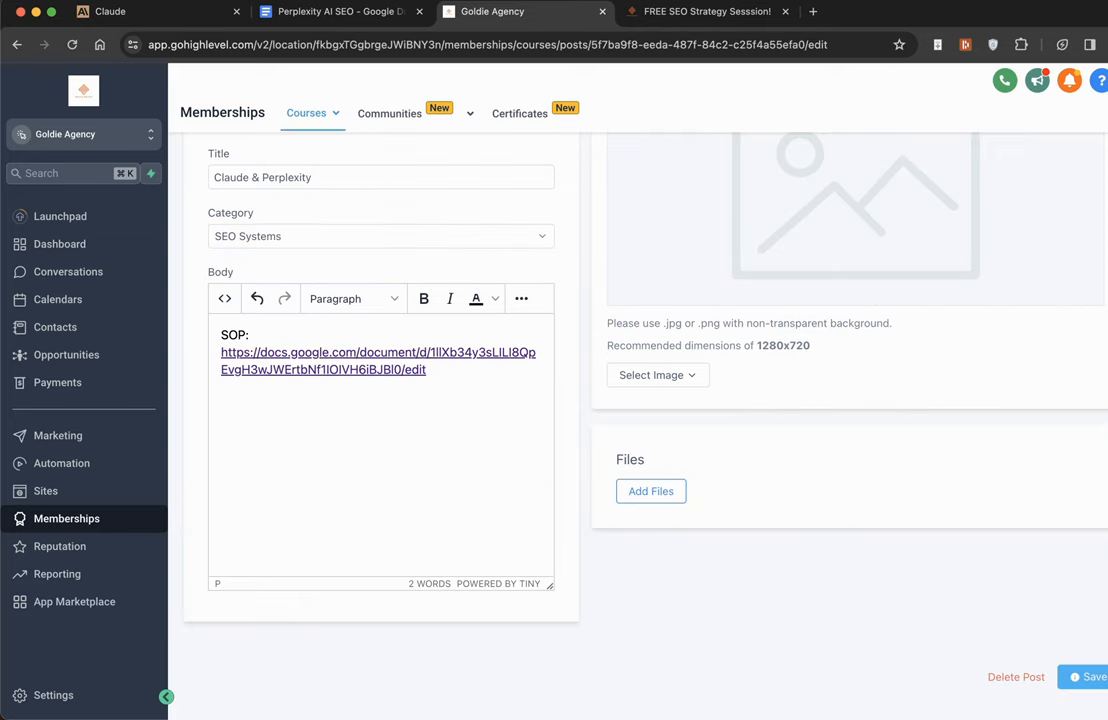
Bold 'SOP:' in the lesson body and add a blank line above it
double_click(234, 334)
key("super+b")
key("Left")
key("Return")
key("Up")
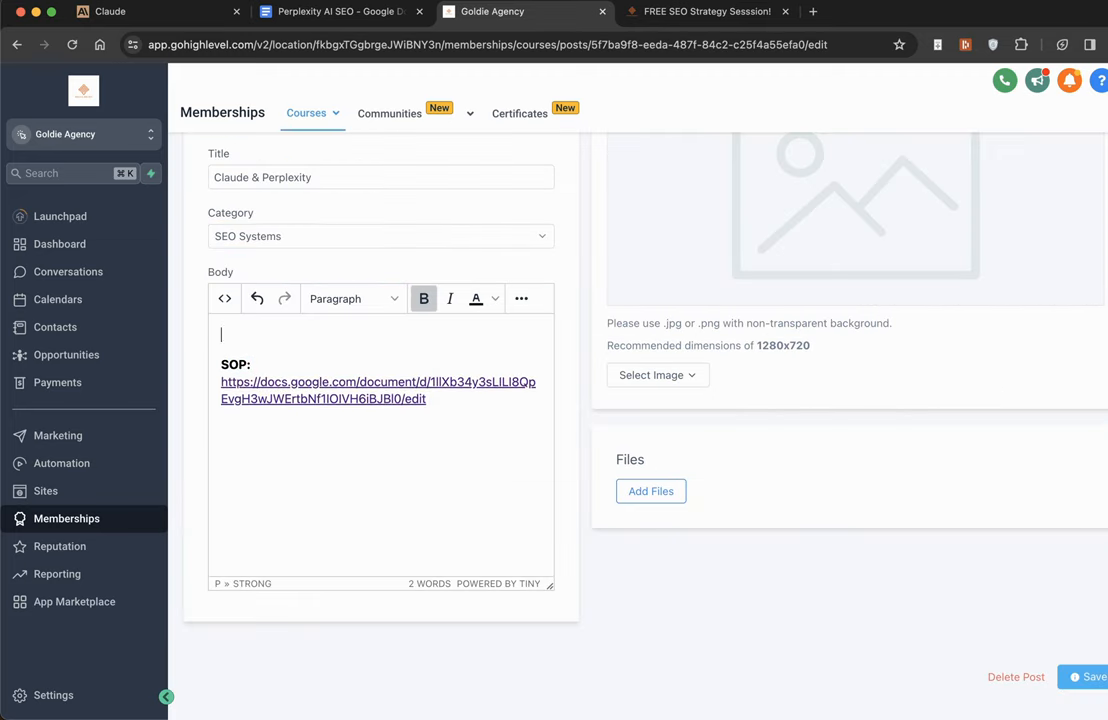
key("ctrl+Tab")
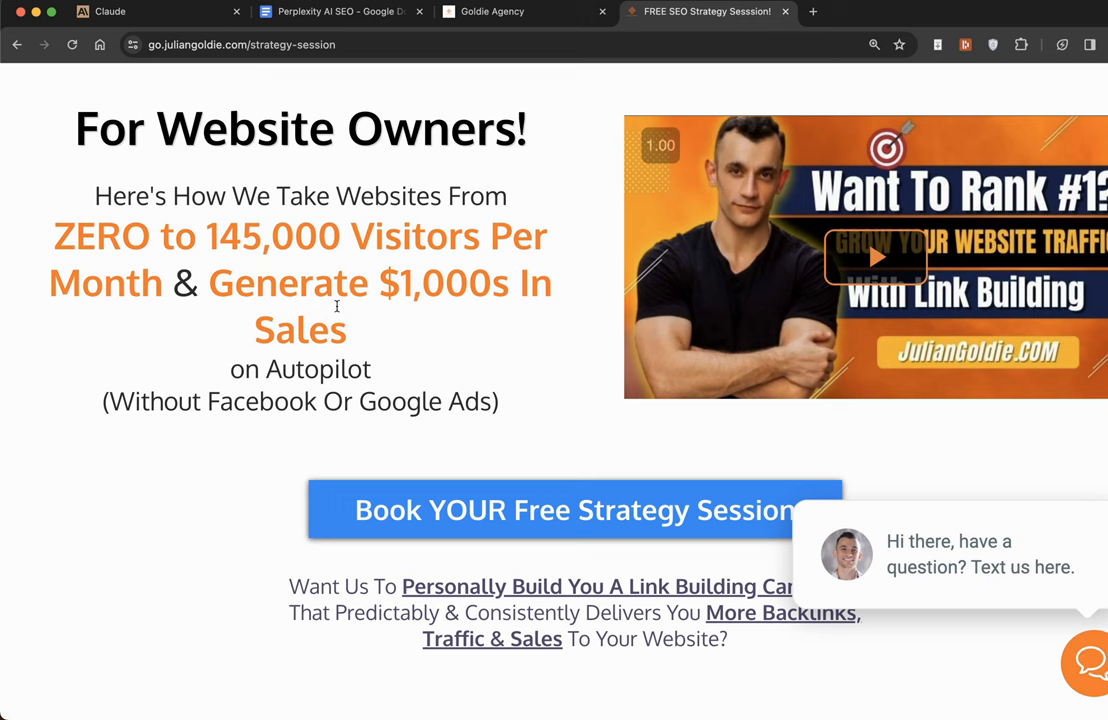
scroll(537, 383, "down", 3)
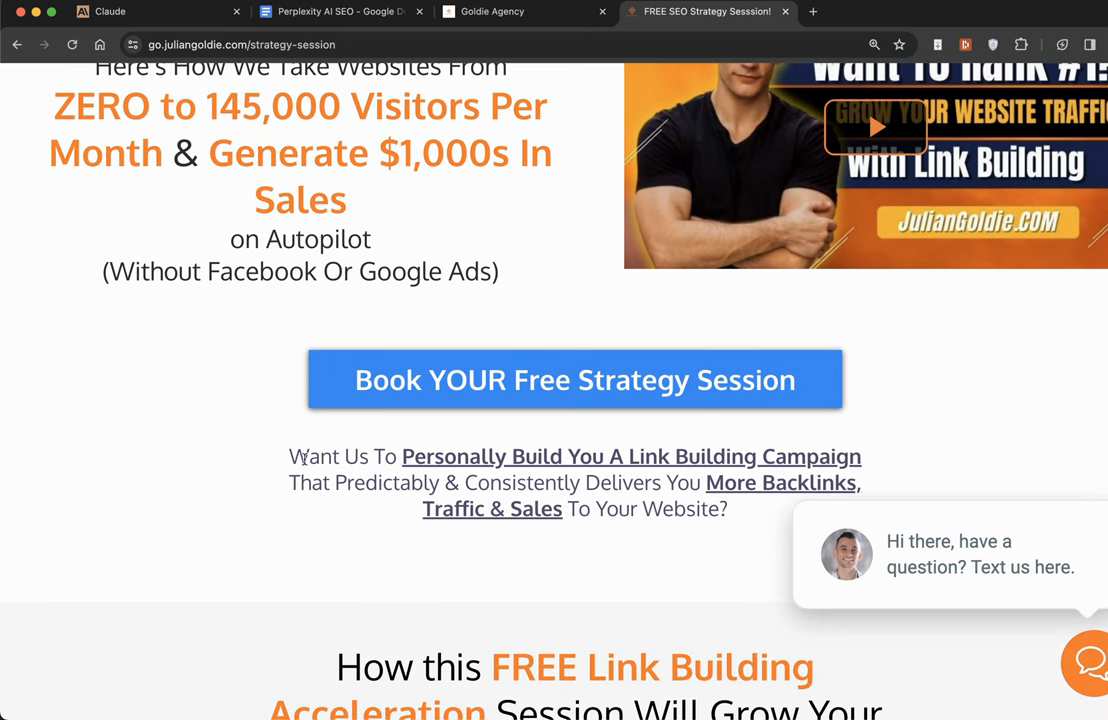
scroll(300, 457, "down", 2)
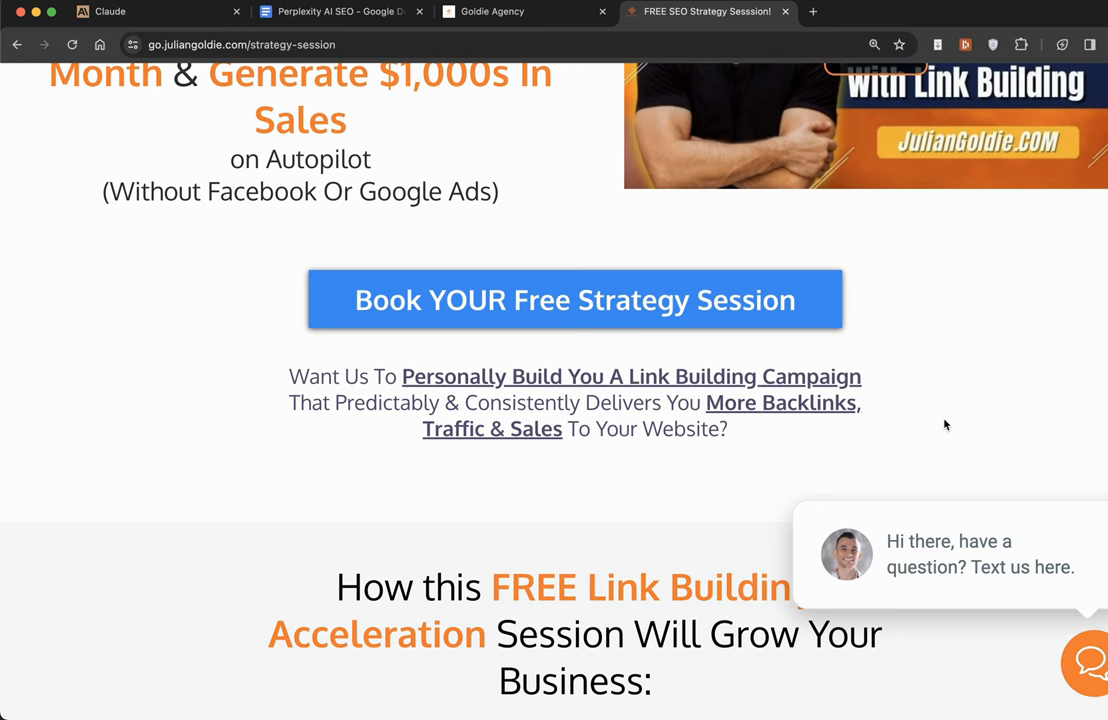
scroll(946, 425, "down", 5)
scroll(946, 425, "down", 5)
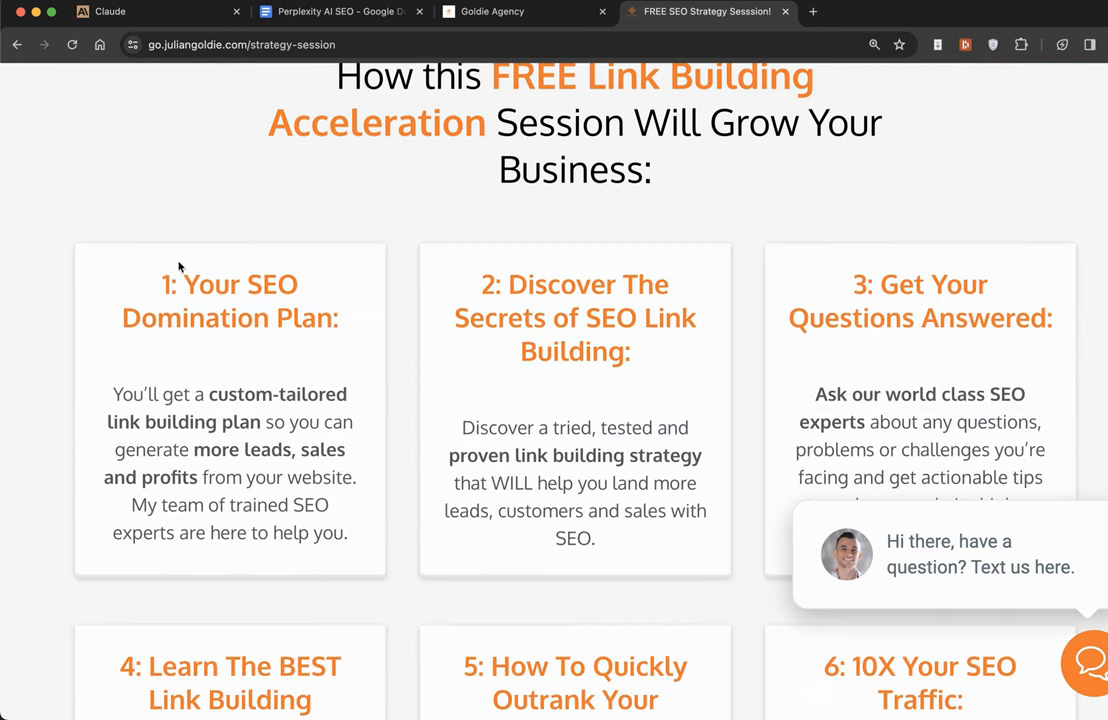
left_click_drag(163, 270, 346, 312)
left_click(346, 310)
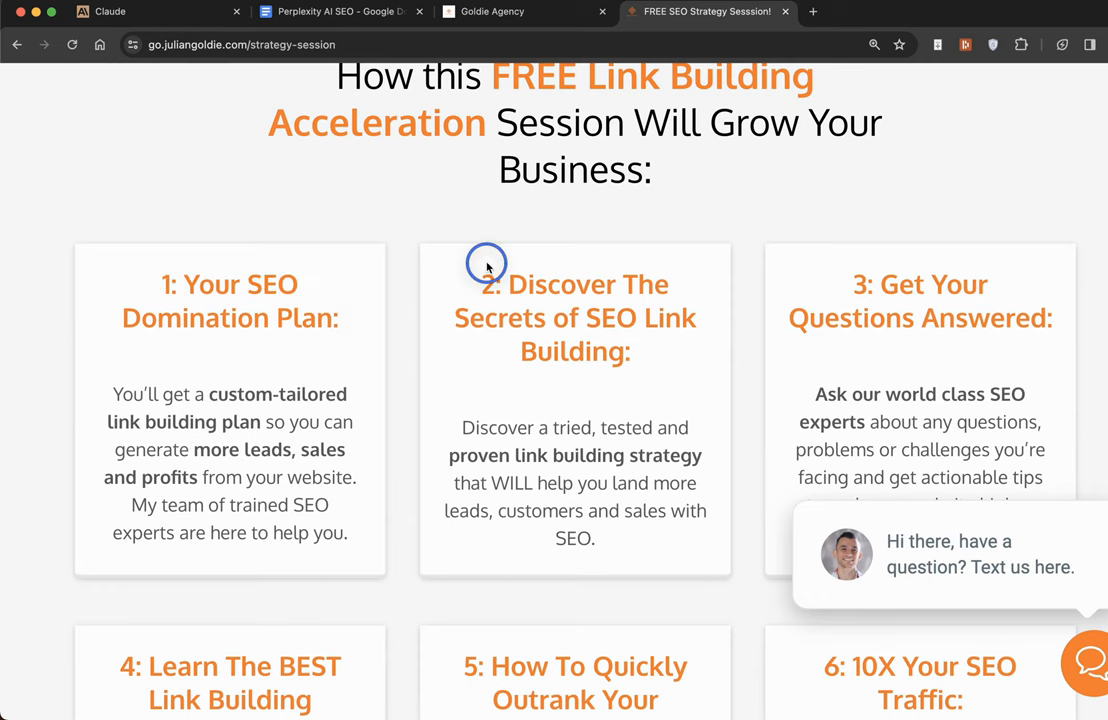
left_click_drag(487, 266, 585, 322)
scroll(585, 322, "down", 3)
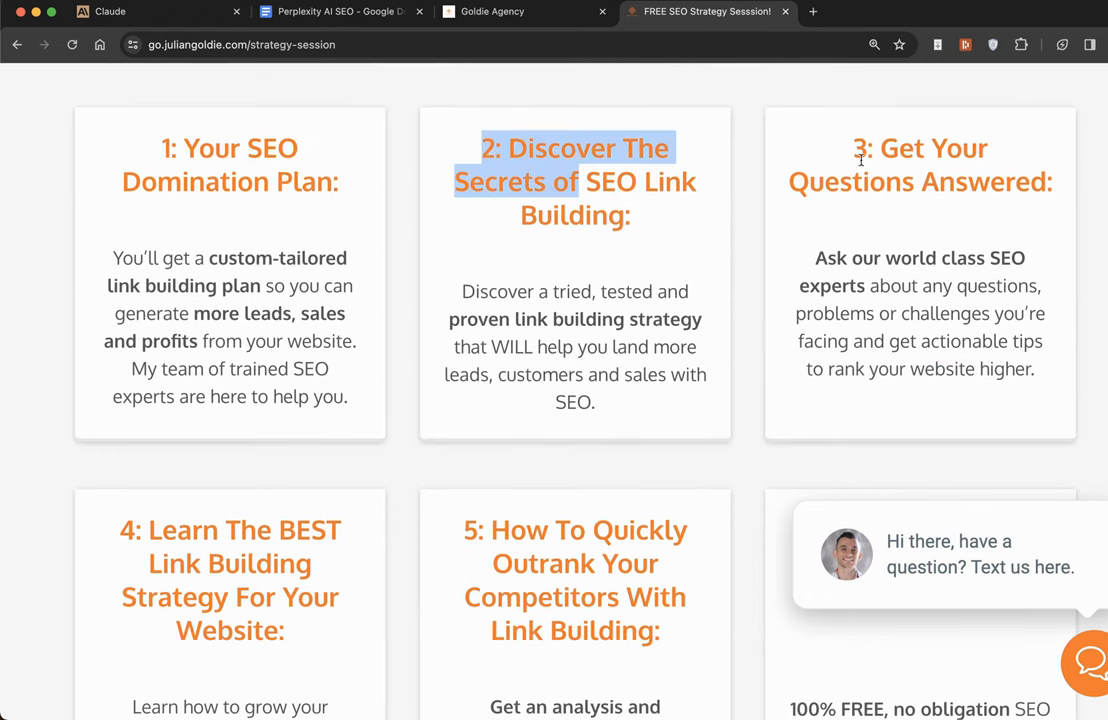
scroll(645, 322, "down", 4)
left_click_drag(97, 345, 252, 436)
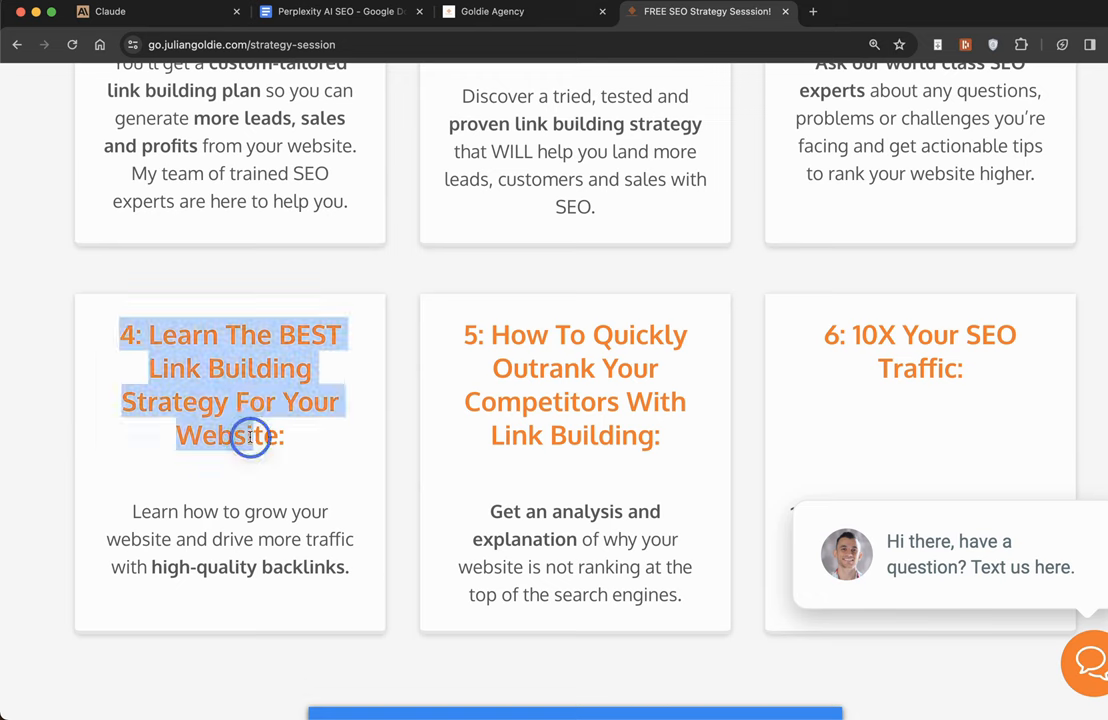
left_click(322, 450)
scroll(532, 498, "down", 3)
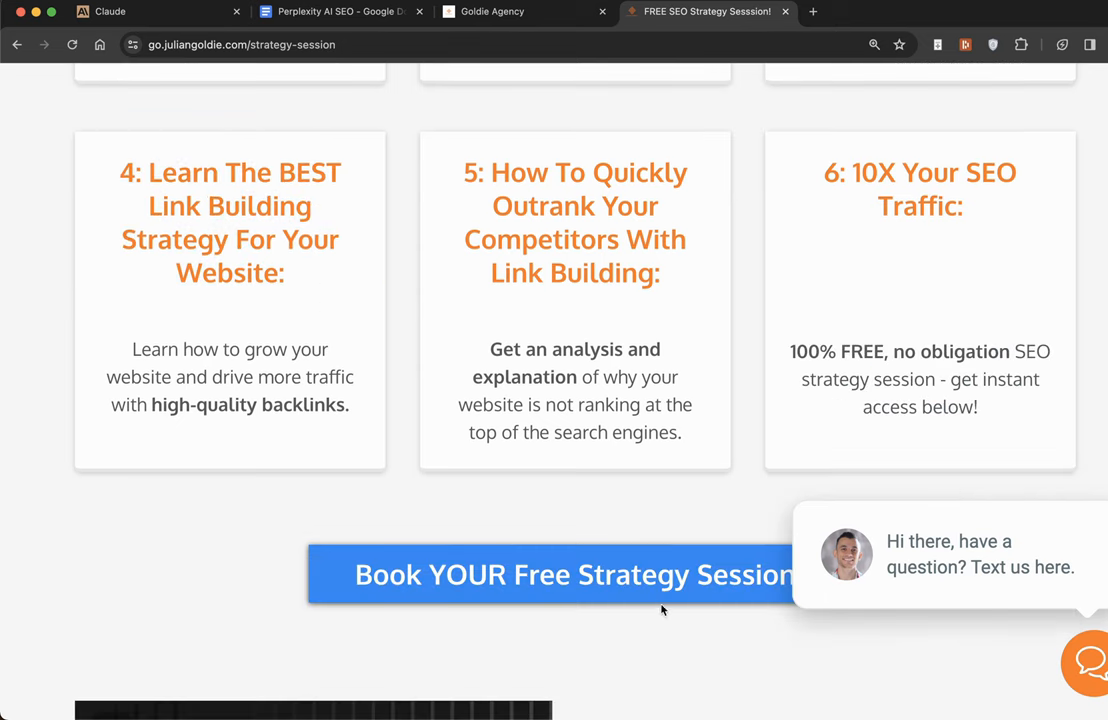
scroll(662, 610, "down", 5)
scroll(455, 492, "up", 15)
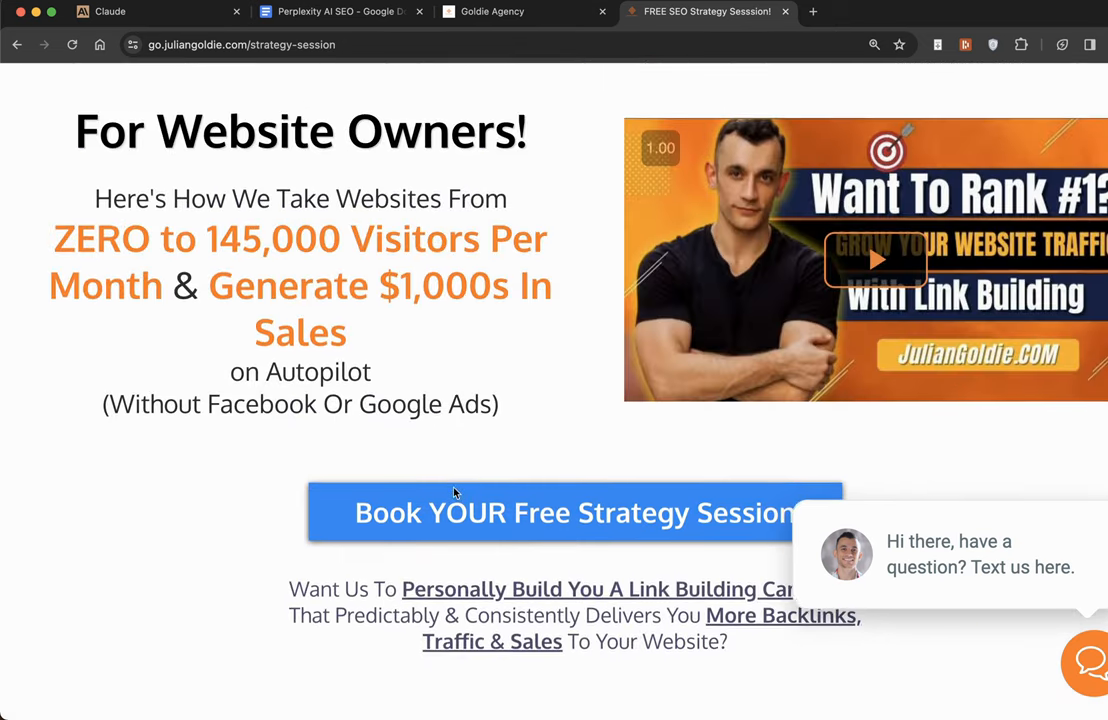